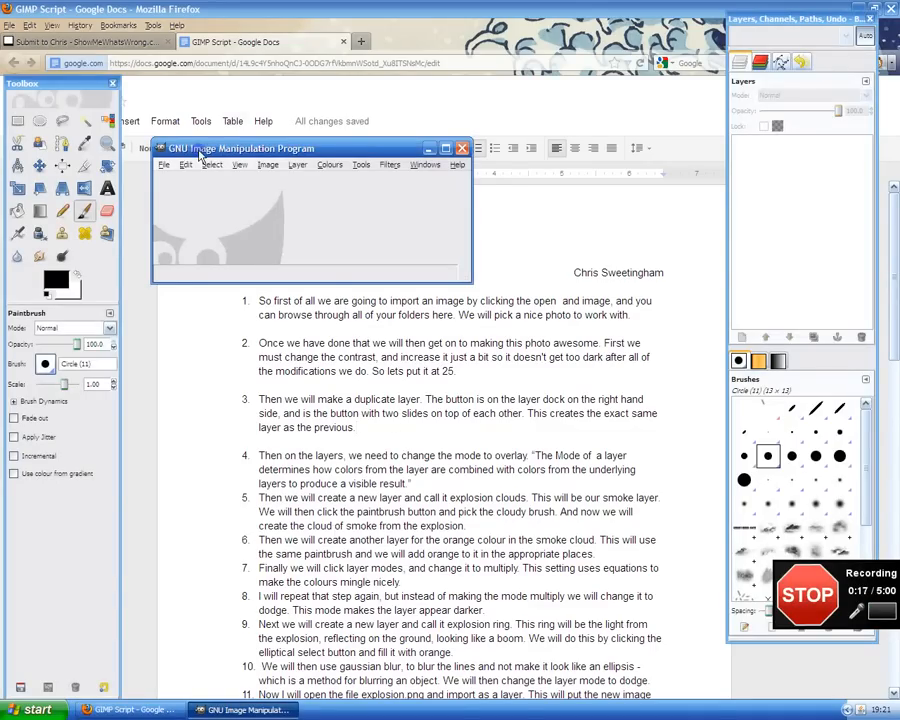
Step: Maximize the GNU Image Manipulation Program window and open waiting_in_the_desert.jpg from the My Pictures folder
left_click_drag(200, 155, 238, 135)
double_click(240, 135)
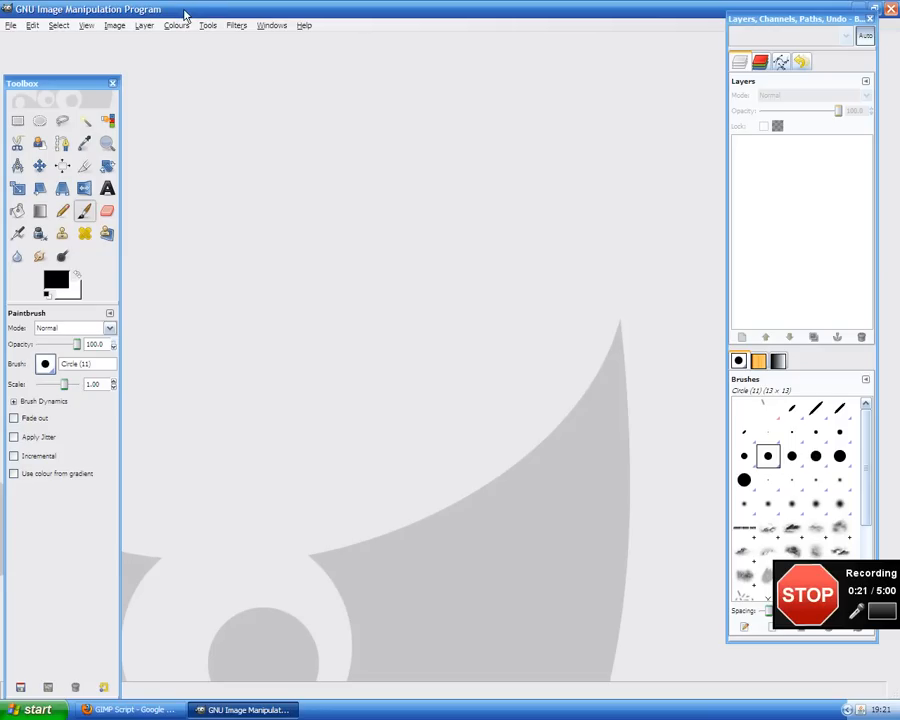
left_click(12, 25)
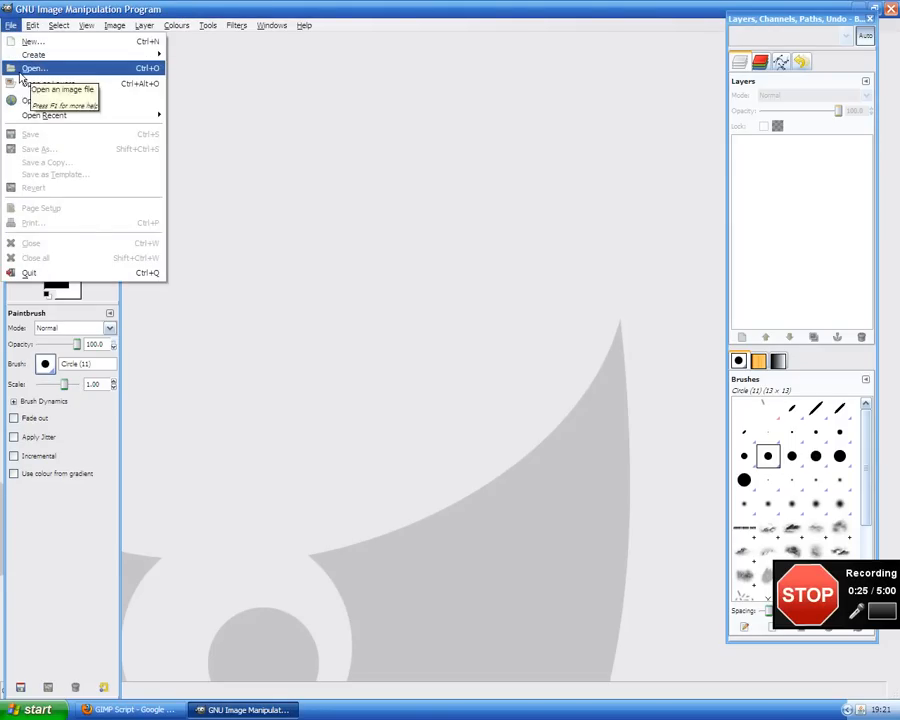
left_click(30, 68)
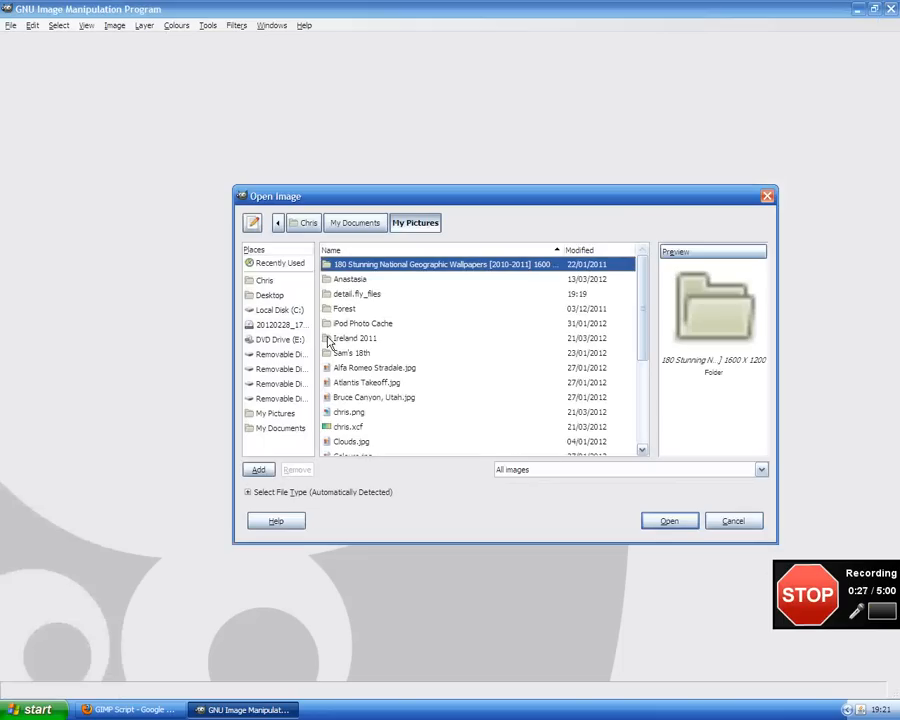
scroll(404, 305, "down", 4)
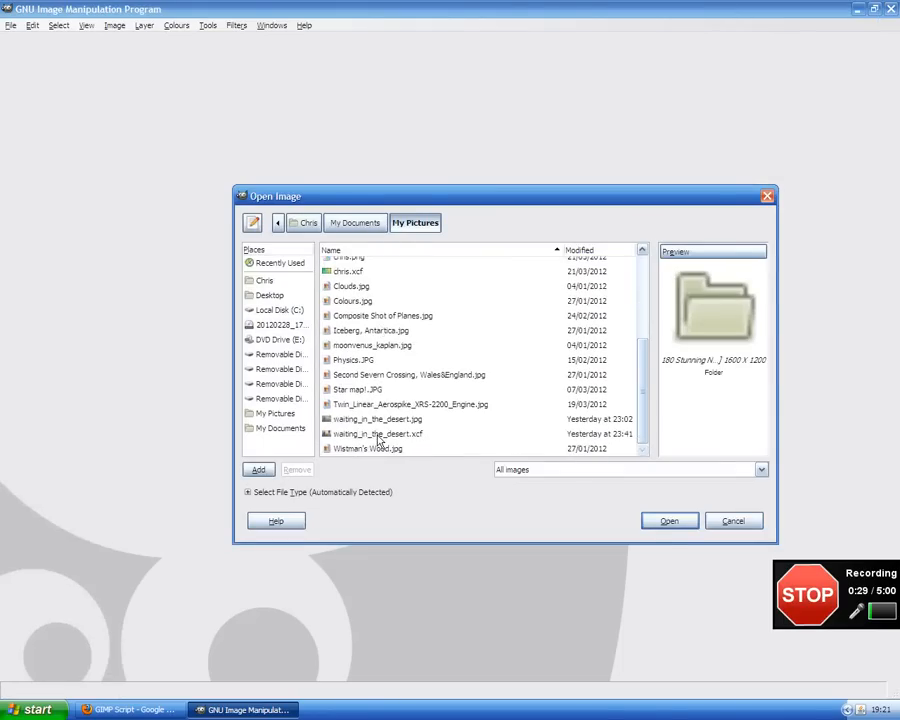
left_click(394, 422)
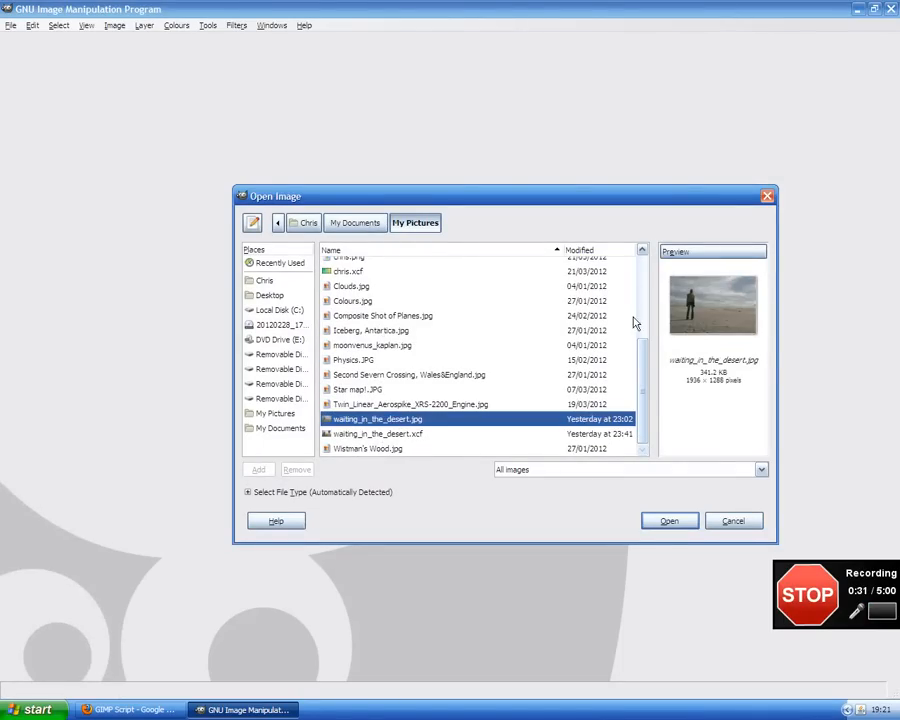
left_click(690, 522)
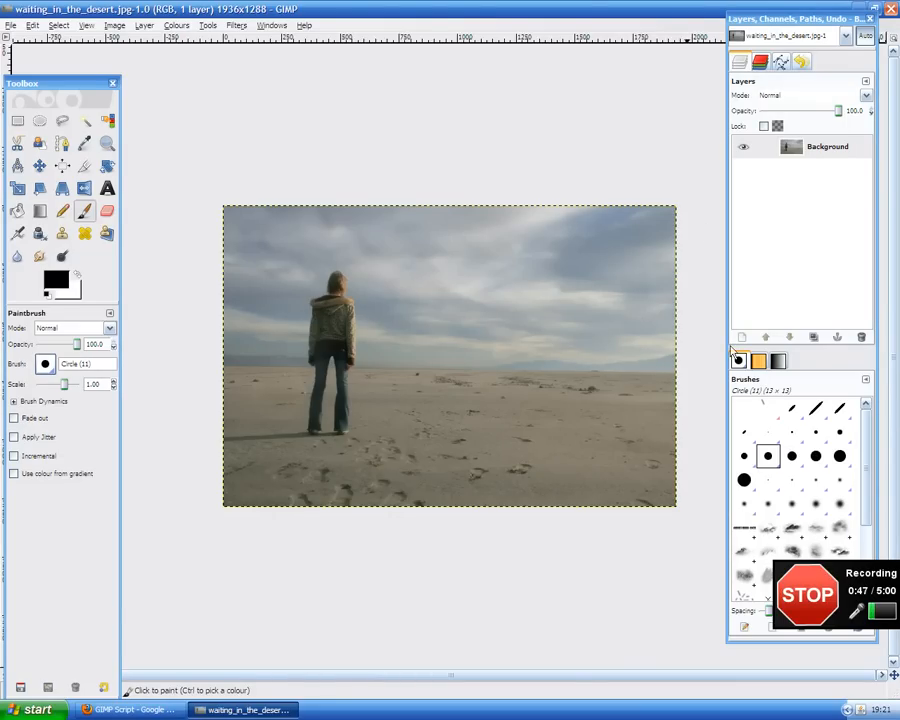
Step: Consult the GIMP Script document in Firefox, return to GIMP and duplicate the Background layer
left_click(162, 709)
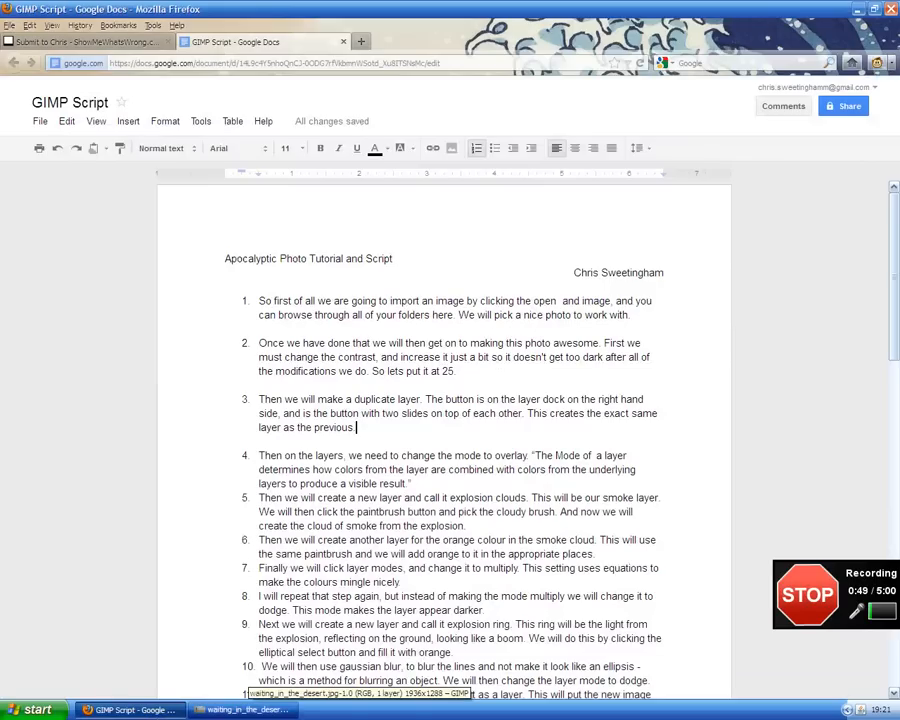
left_click(245, 709)
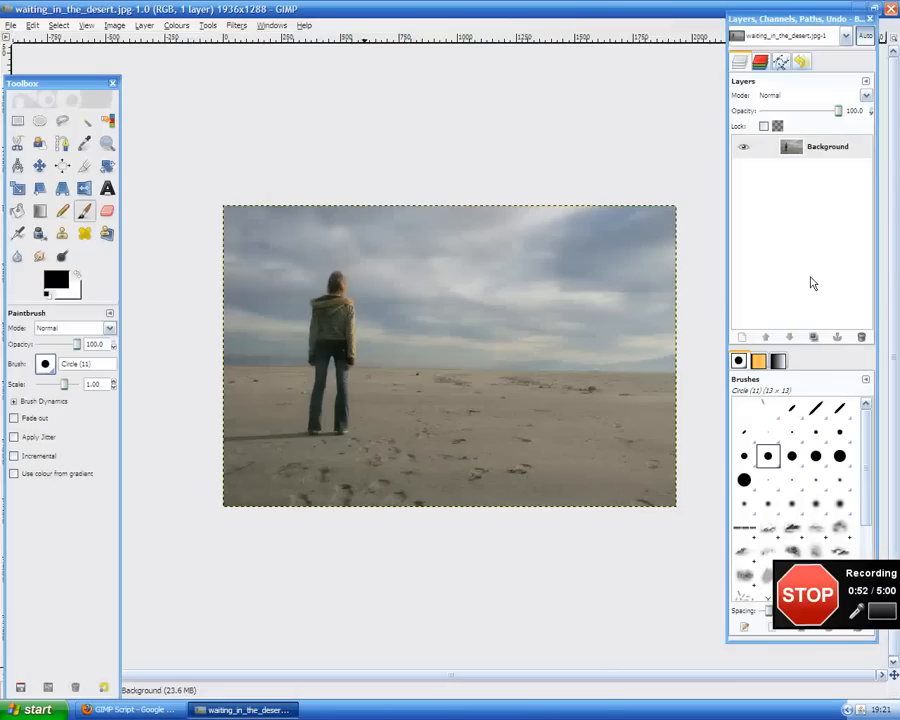
left_click(814, 338)
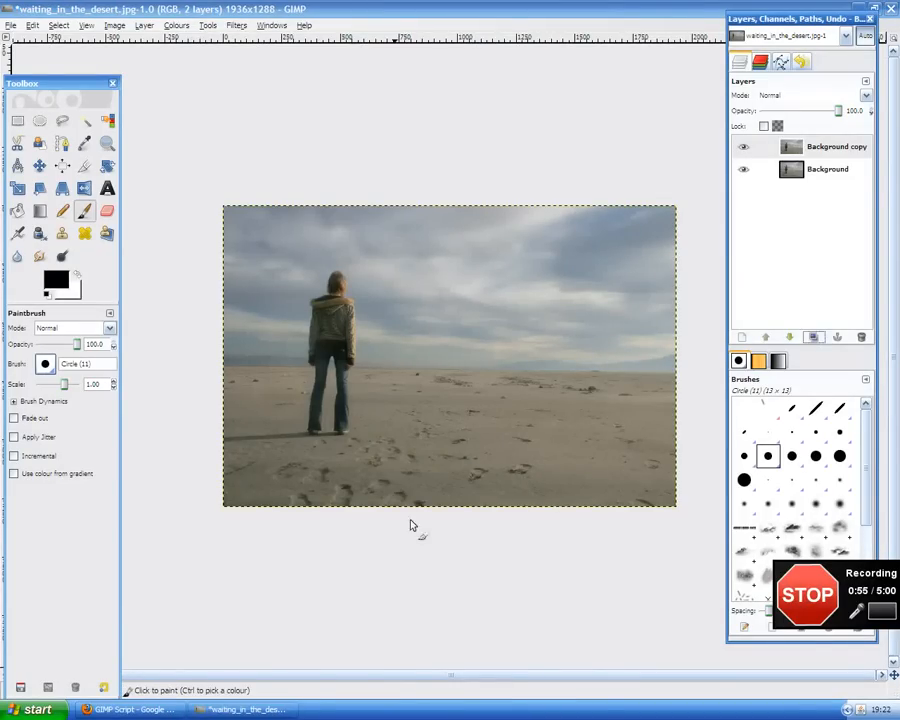
Step: Check the contrast and layer instructions in the GIMP Script document in Firefox, and return to GIMP
left_click(130, 709)
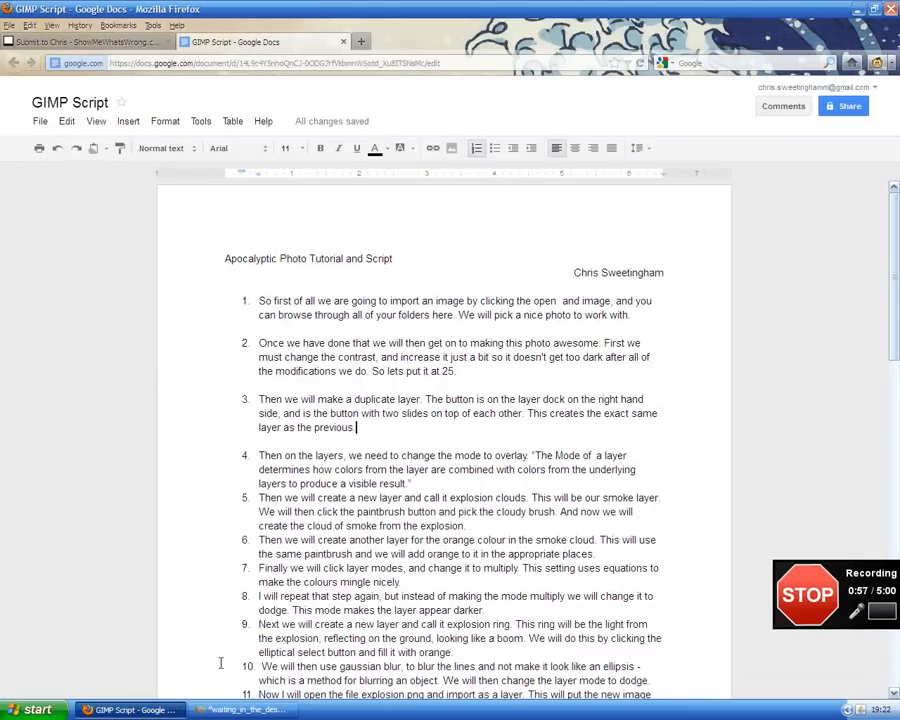
left_click(240, 709)
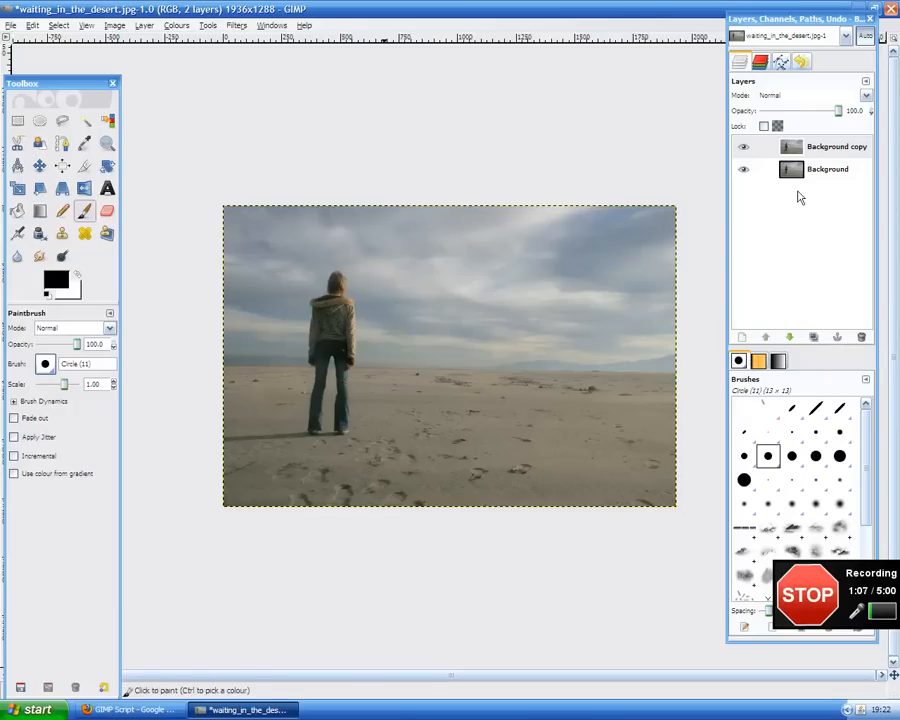
left_click(128, 709)
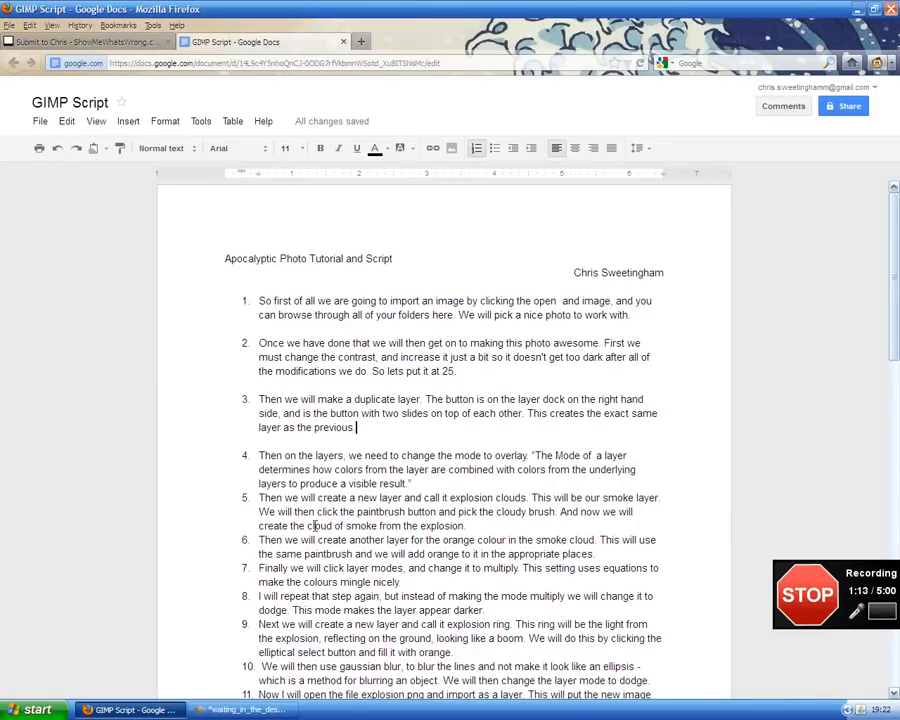
left_click(240, 709)
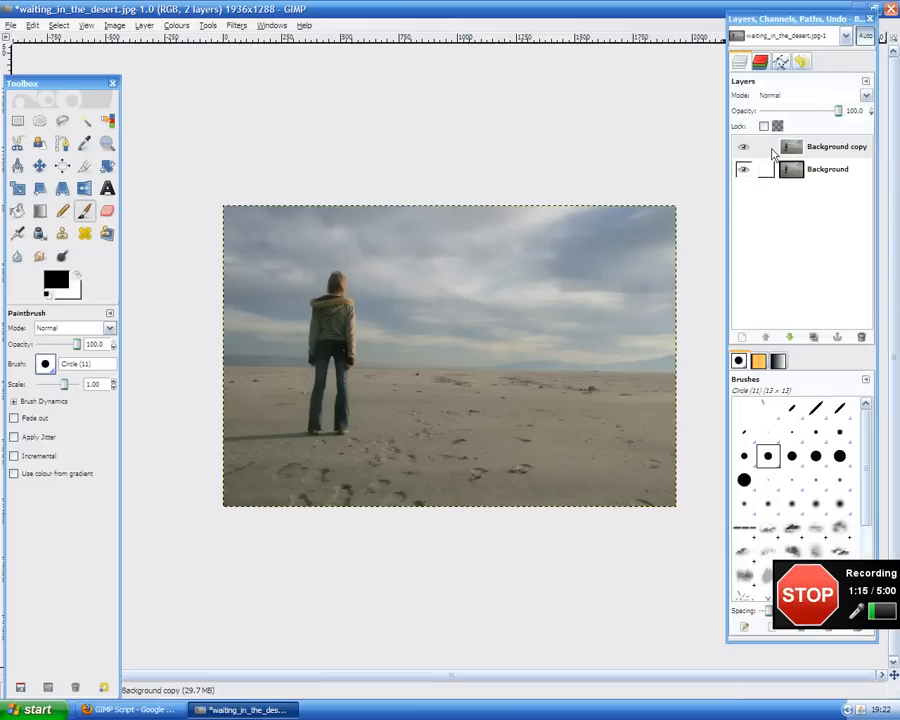
Step: Select the original Background layer without renaming it and raise its contrast to about 24 with Brightness-Contrast
double_click(797, 178)
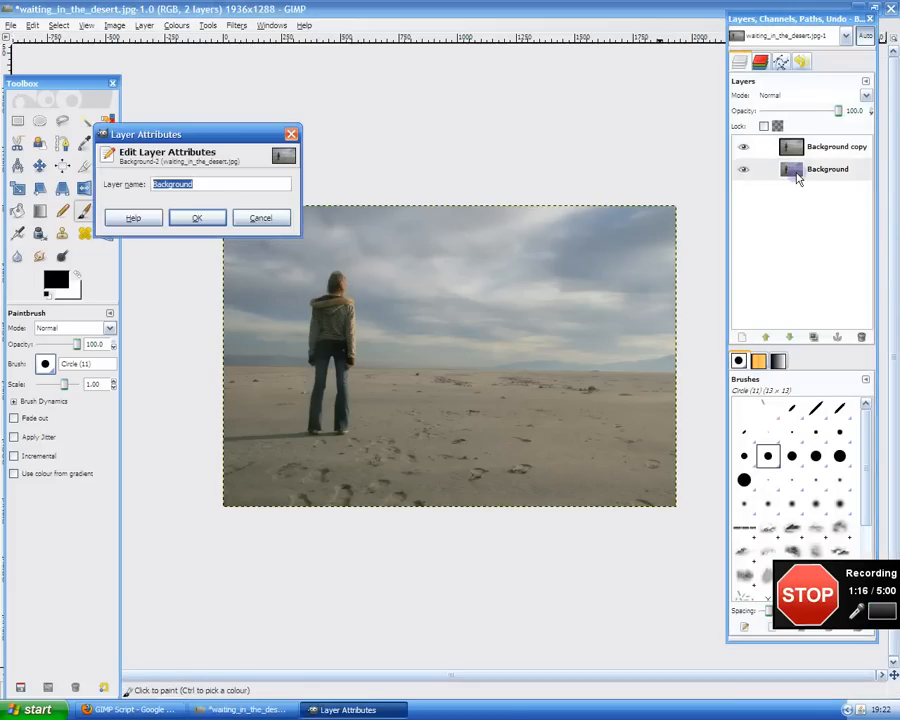
left_click(260, 219)
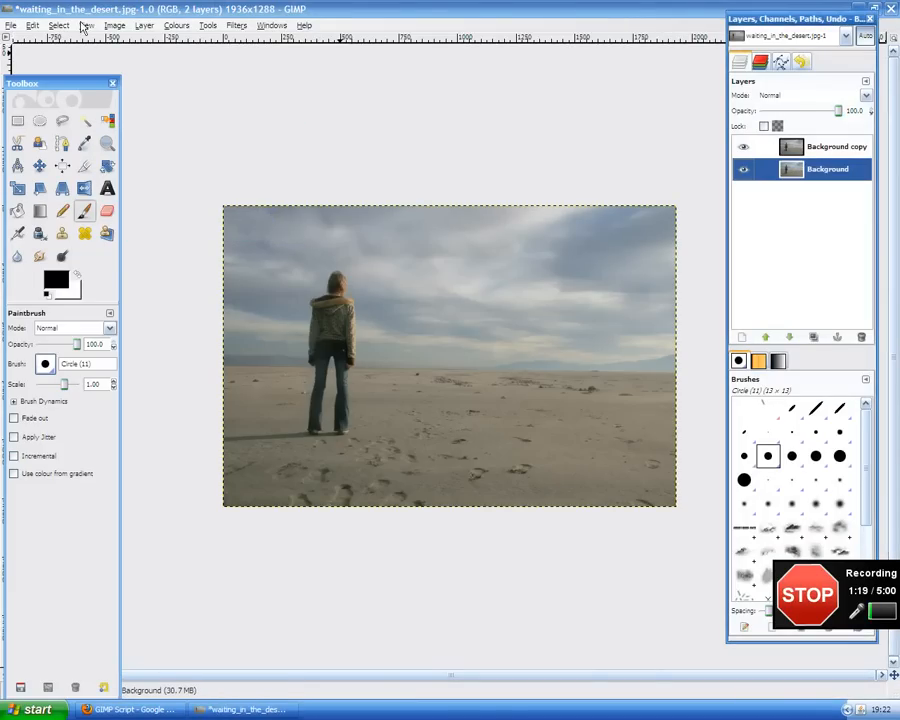
left_click(176, 25)
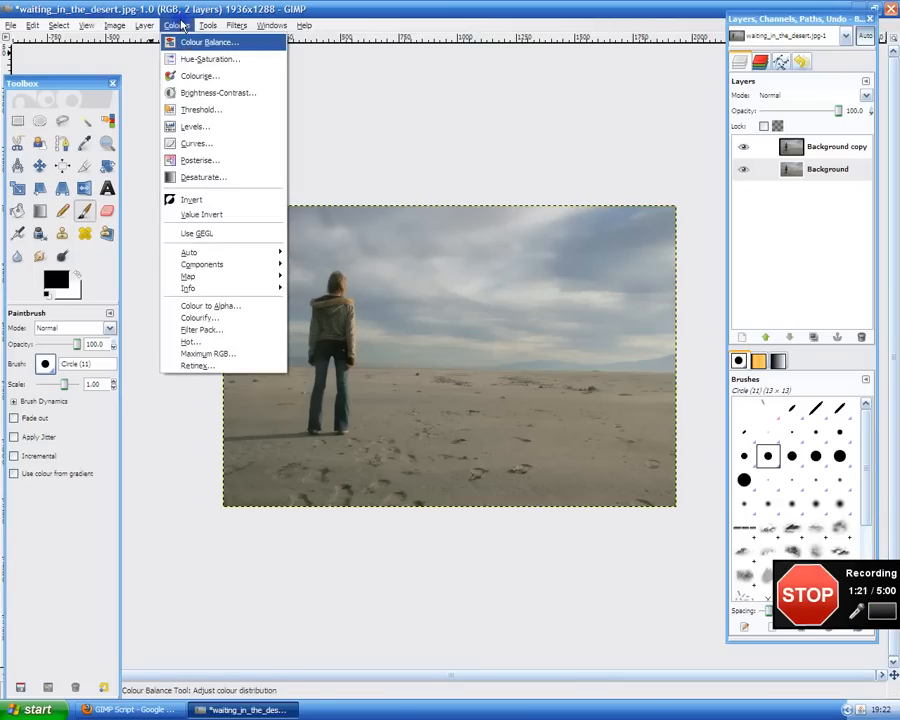
left_click(190, 94)
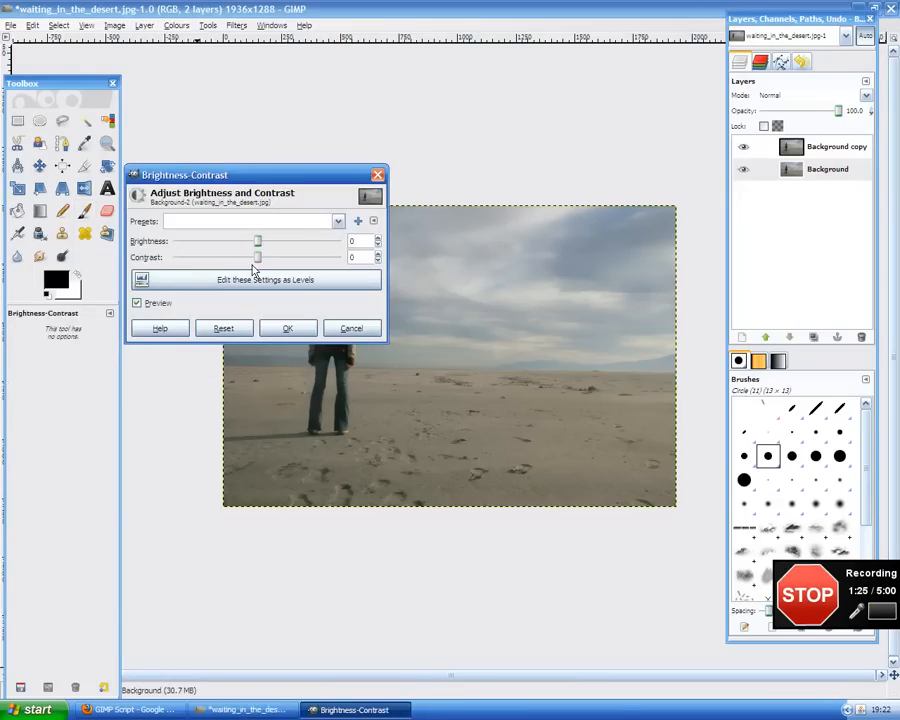
left_click_drag(258, 262, 272, 257)
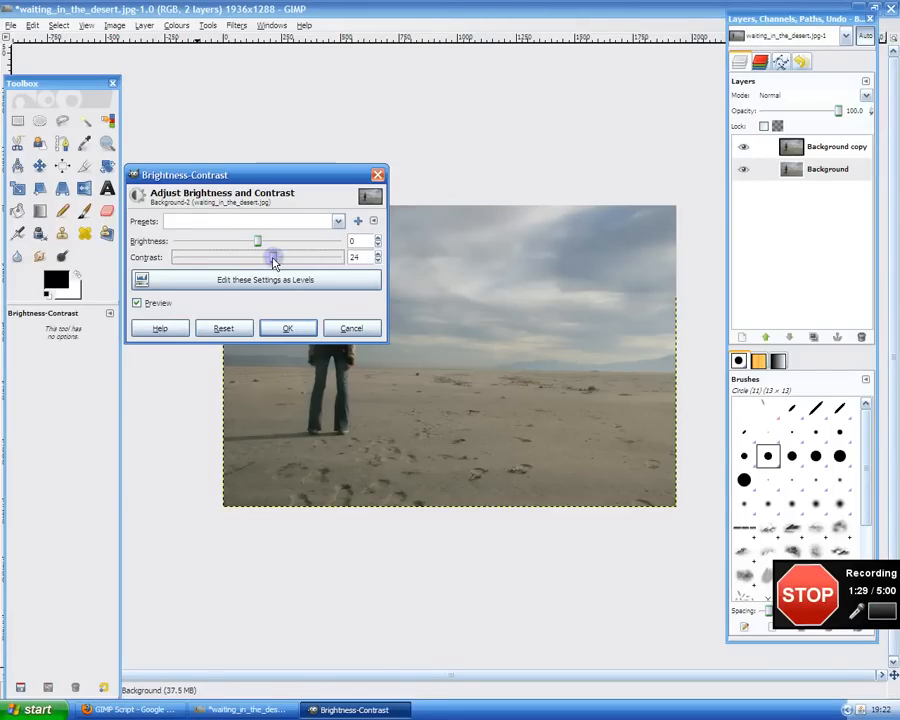
left_click(377, 260)
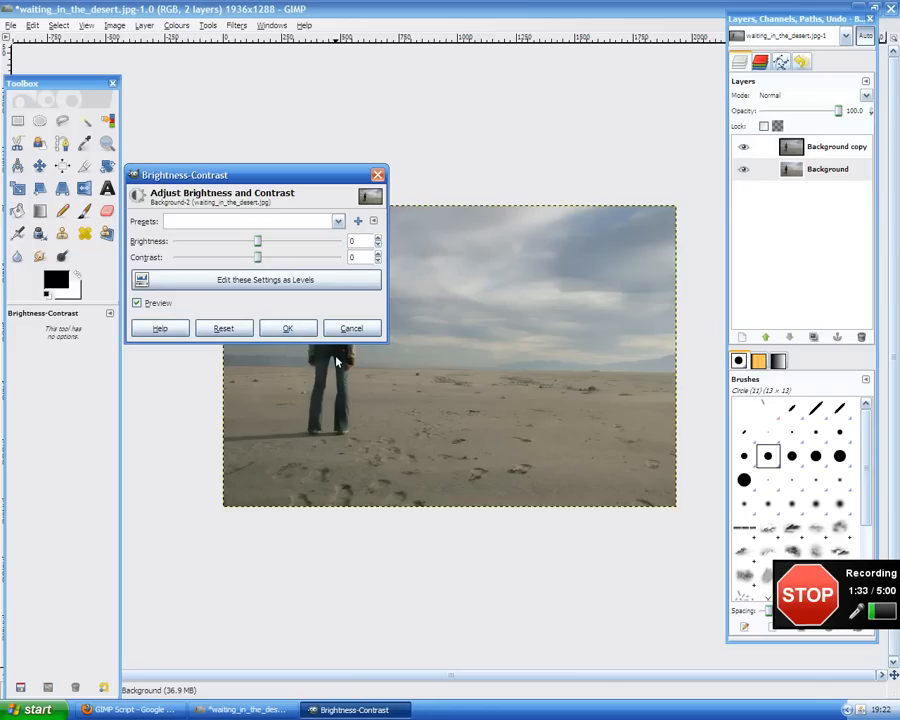
left_click(298, 333)
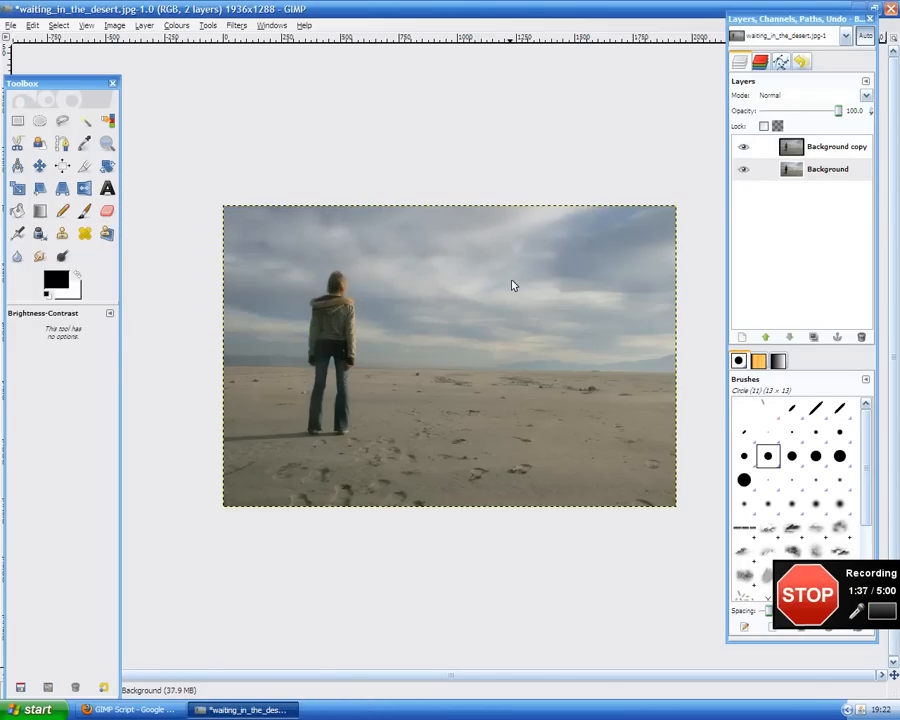
Step: Check the script's layer mode instruction in Firefox, return to GIMP and set the Background copy layer's mode to Overlay
left_click(140, 708)
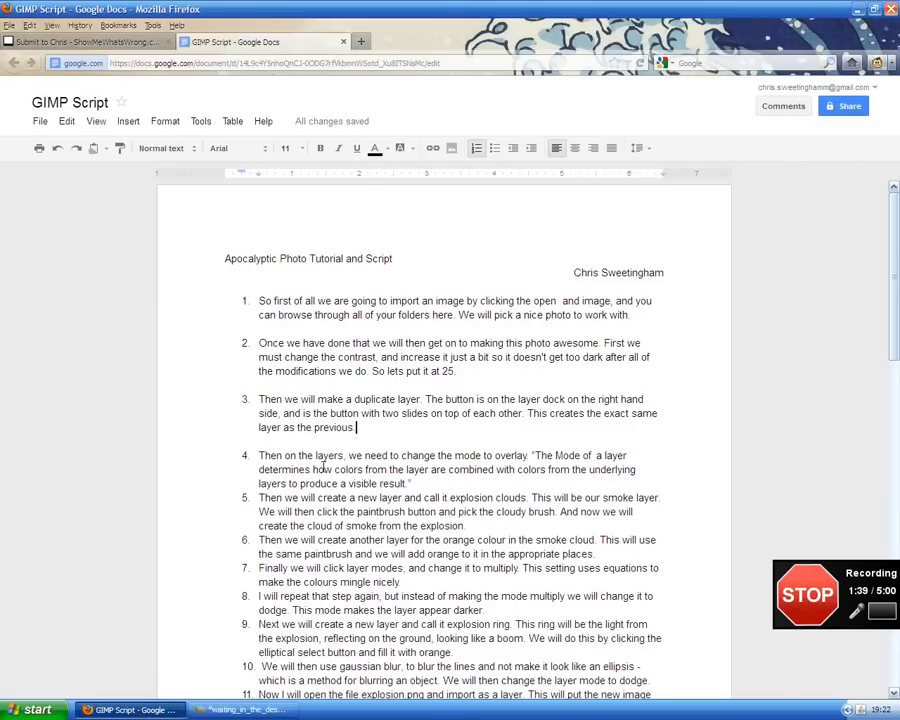
scroll(323, 466, "down", 1)
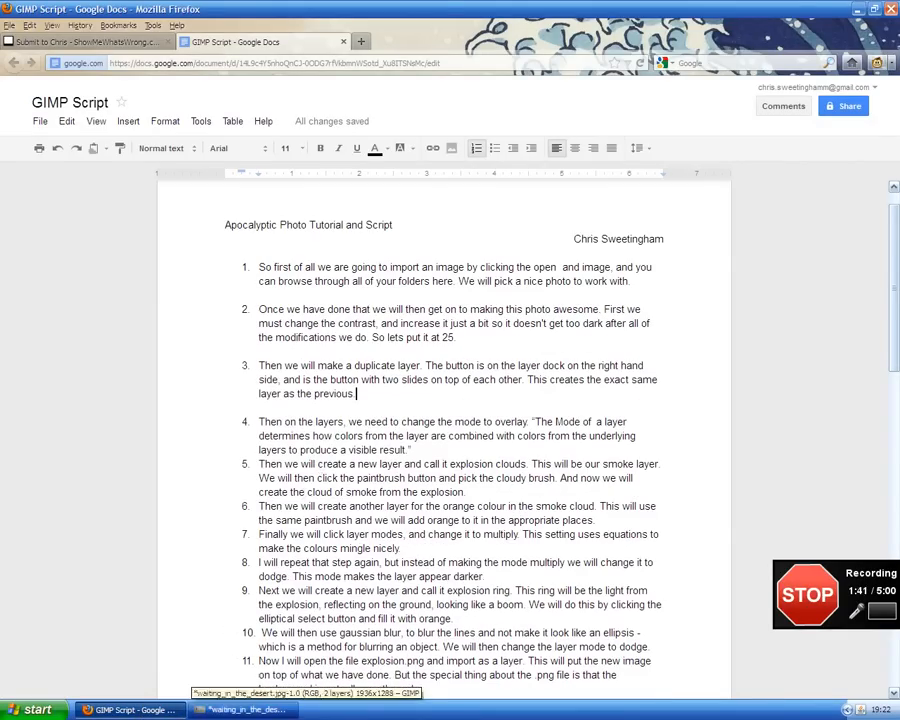
left_click(237, 709)
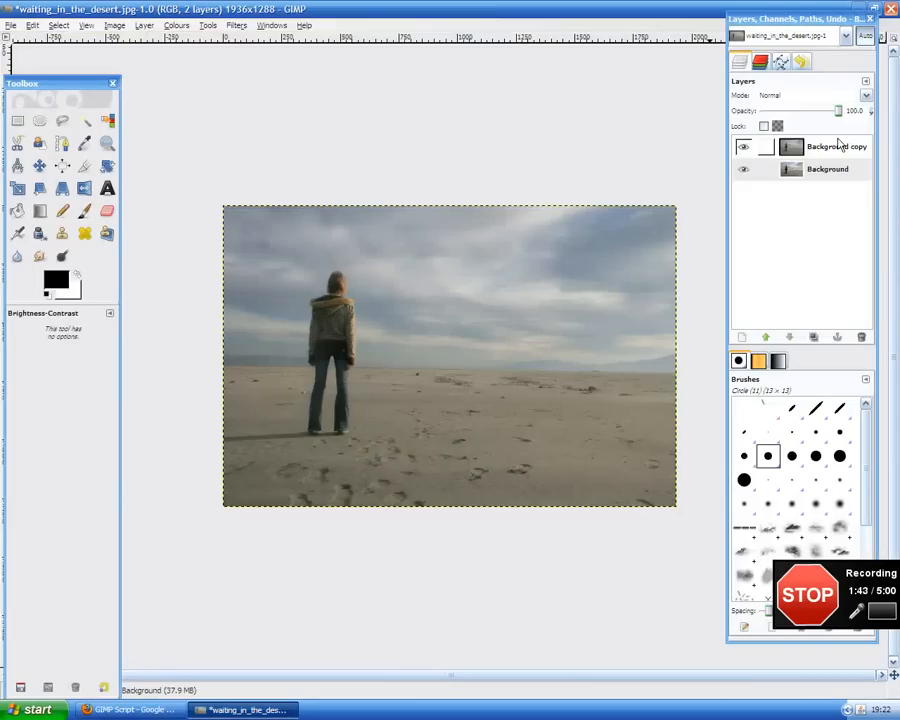
left_click(837, 150)
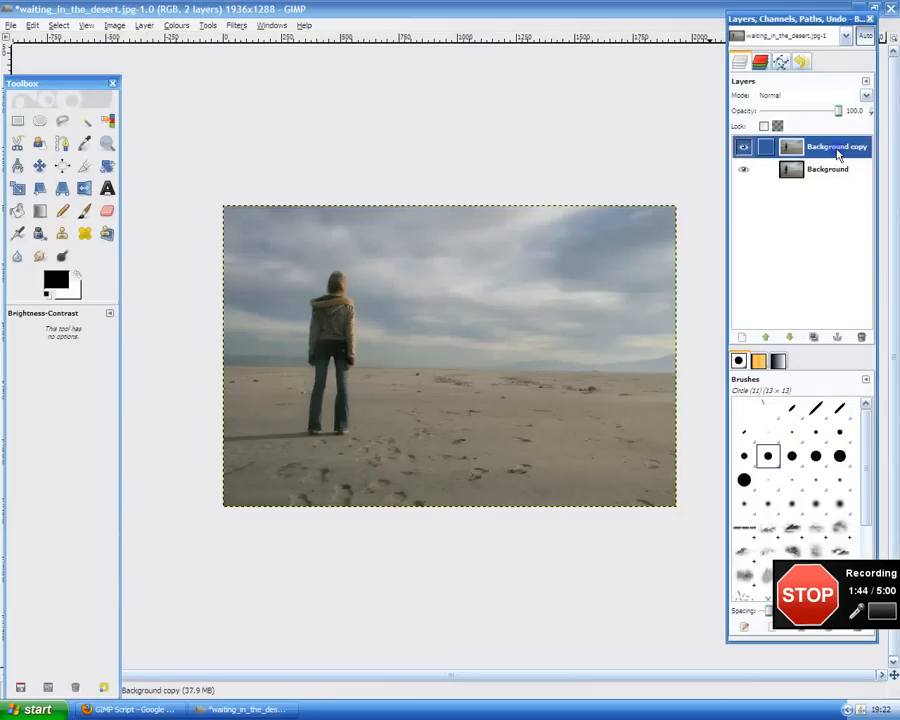
left_click(836, 97)
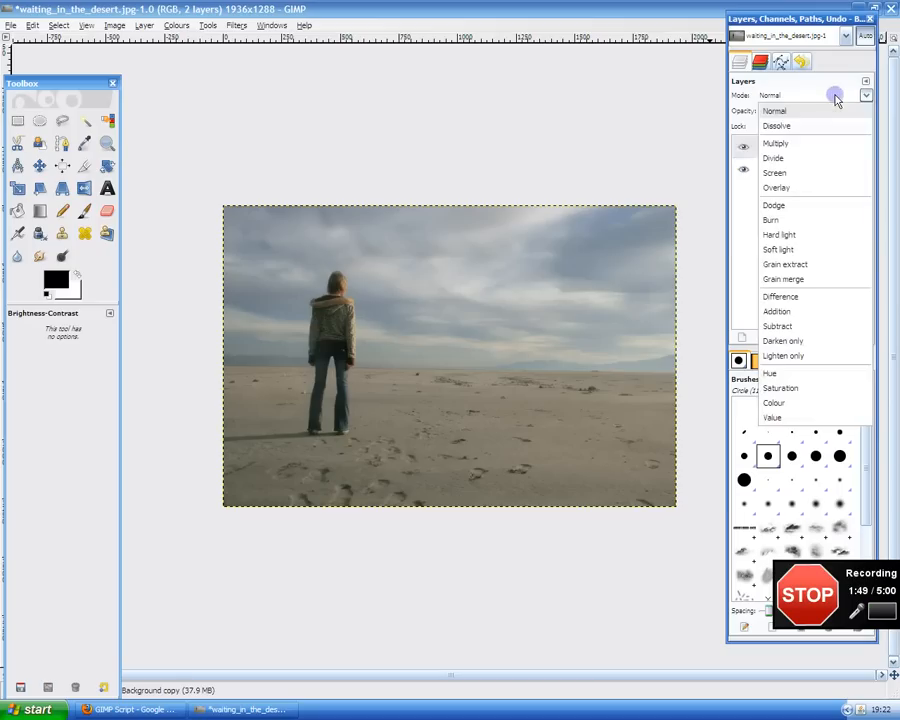
left_click(811, 189)
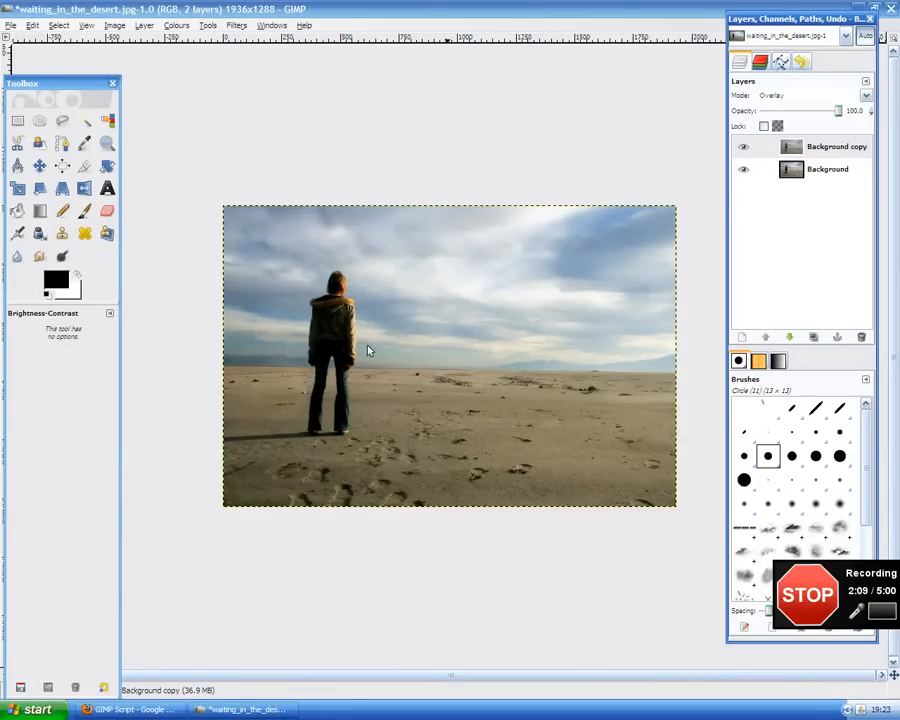
Step: Check the script in Firefox, return to GIMP and add a transparent 1936 x 1288 px layer named Explosion
left_click(140, 709)
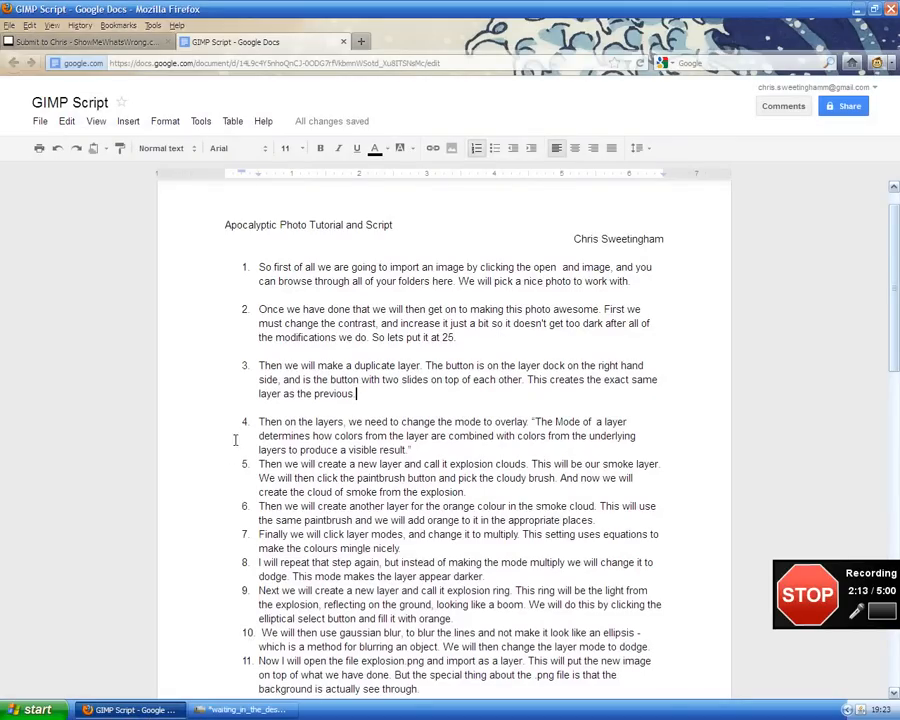
left_click(240, 709)
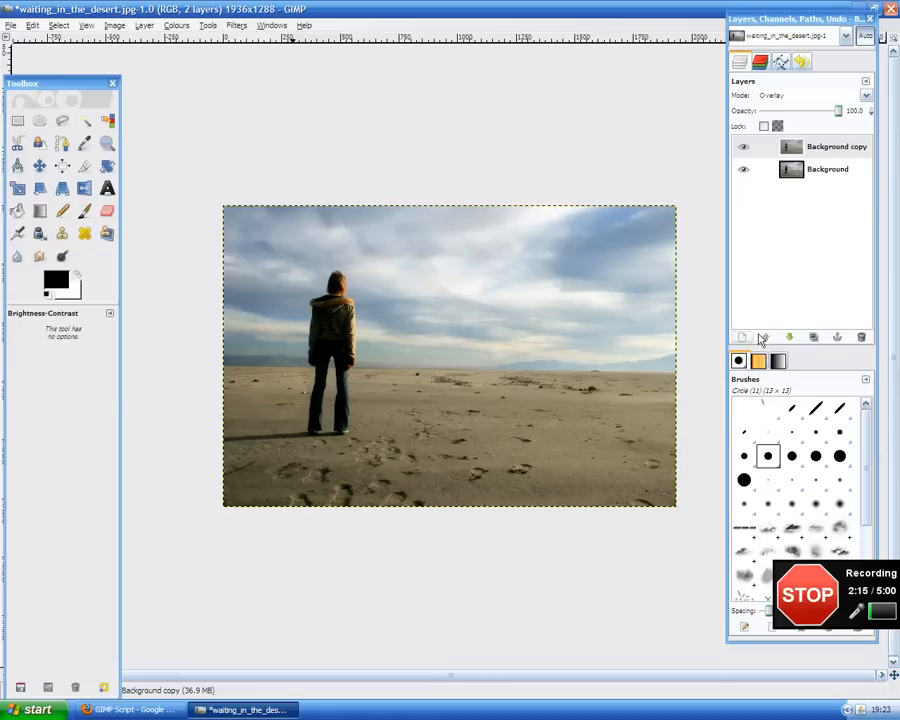
left_click(742, 338)
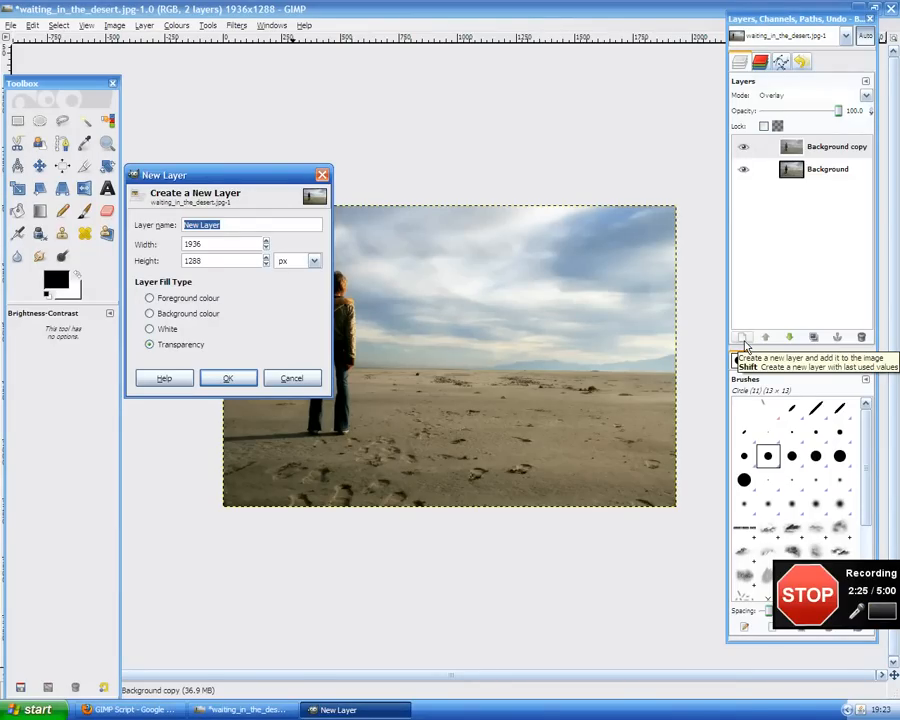
type("Explosion")
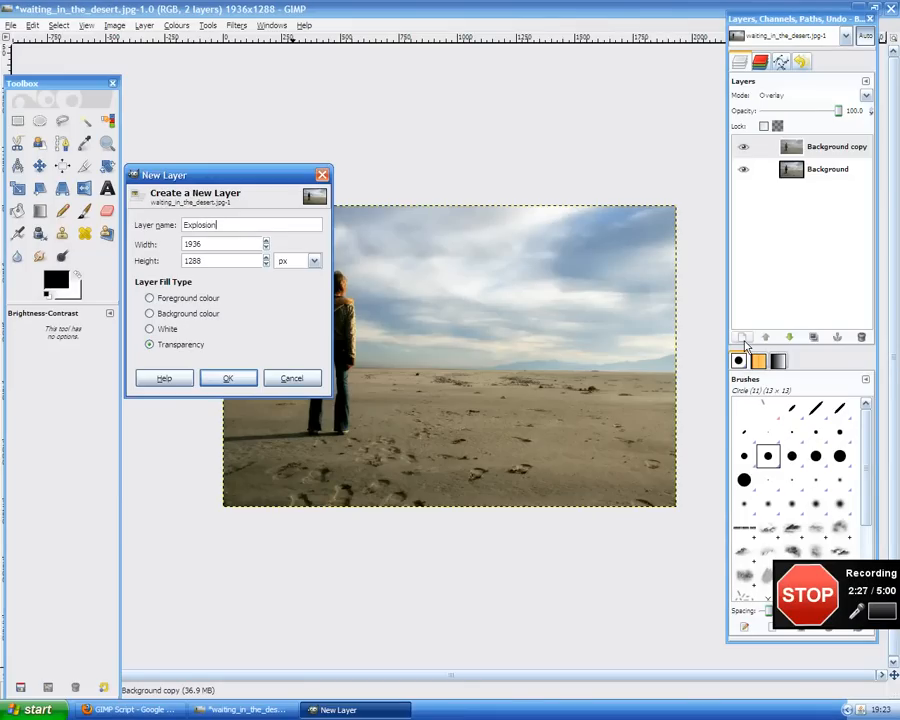
key("Return")
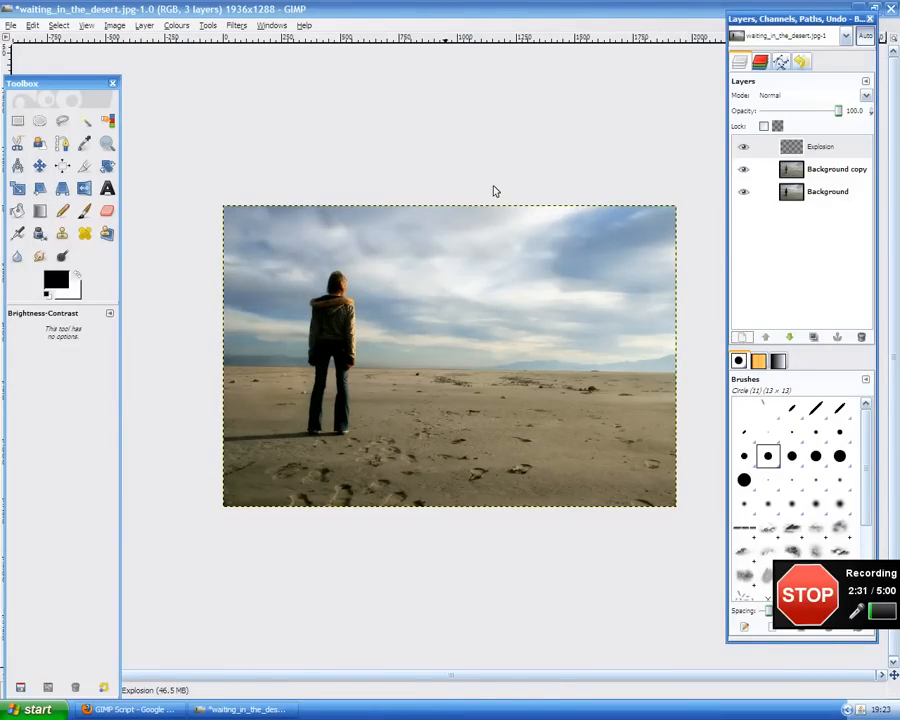
Step: Reposition the Toolbox slightly higher and select the Paintbrush tool for the Explosion layer
left_click_drag(82, 90, 90, 72)
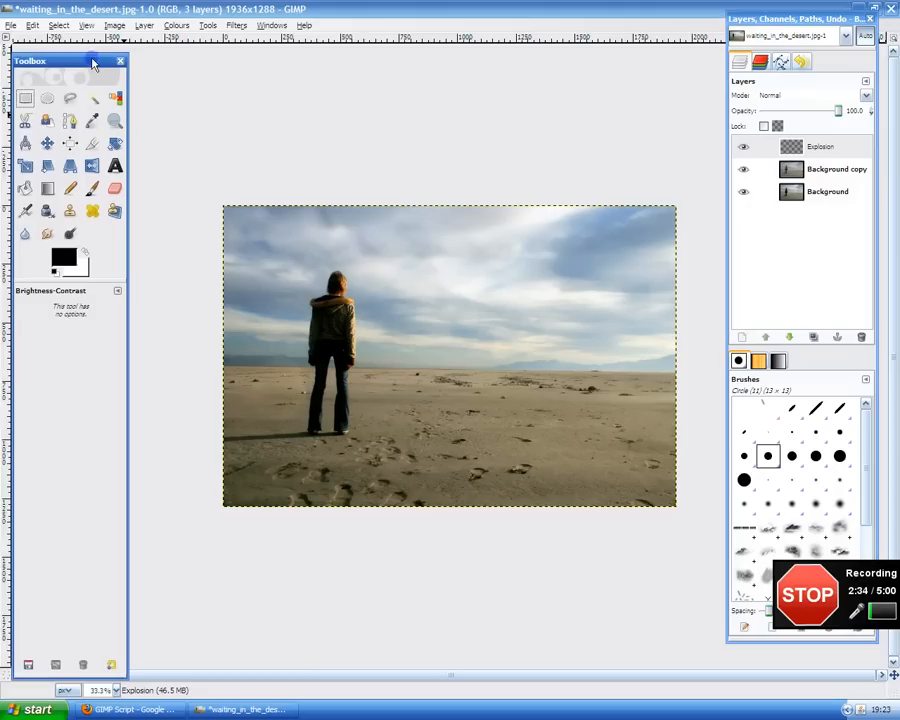
left_click(92, 190)
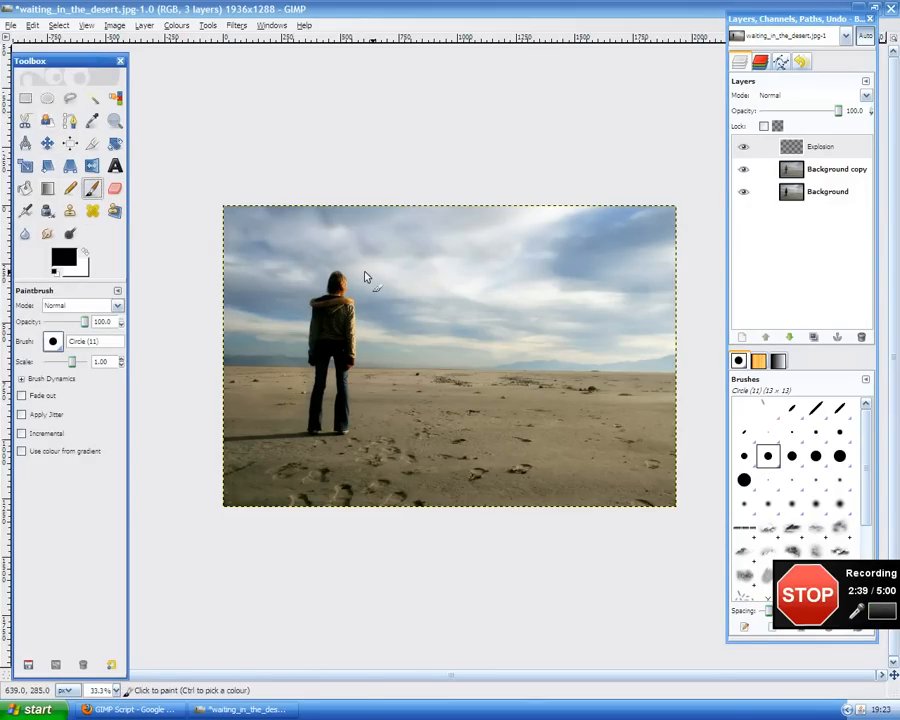
Step: Try a black freehand scribble in the sky on the Explosion layer with the Circle (11) brush, and undo it
mouse_move(556, 293)
left_mouse_down()
mouse_move(589, 330)
mouse_move(626, 305)
left_mouse_up()
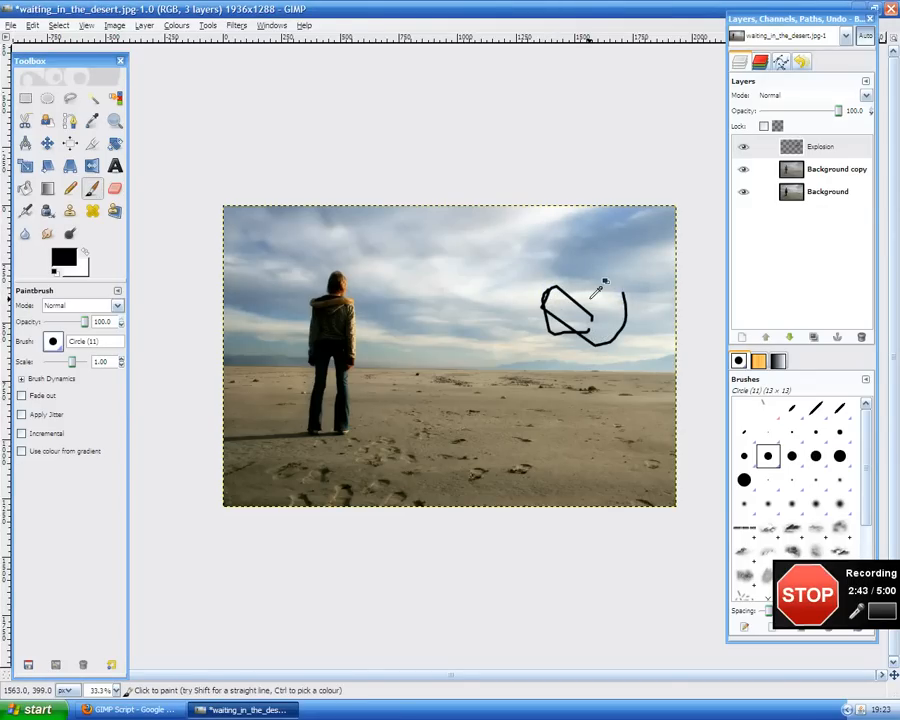
key("ctrl+z")
key("ctrl+z")
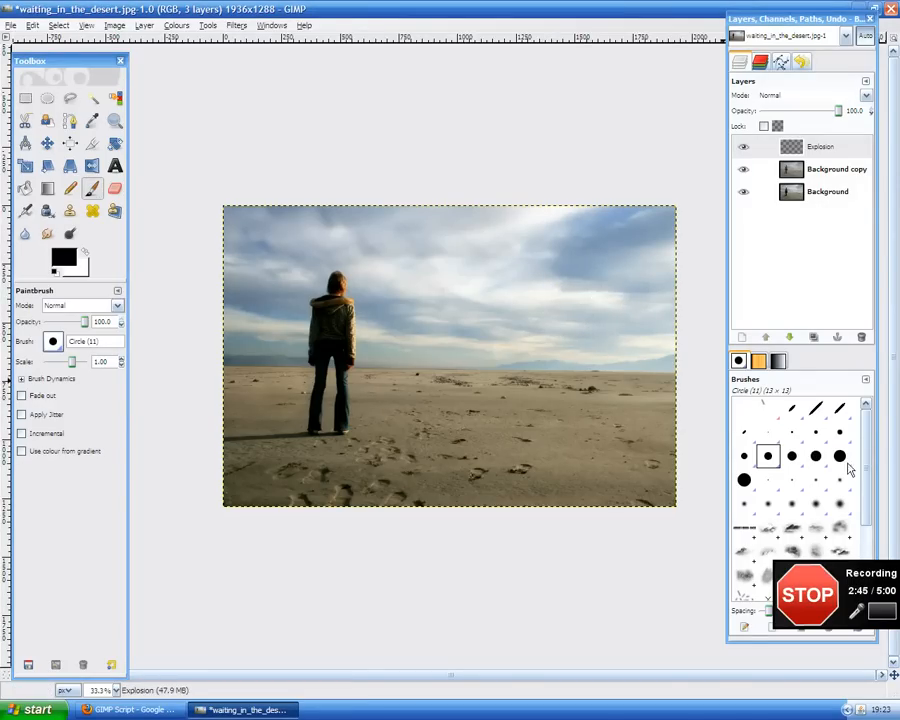
Step: Choose the Cloud Brushes abr-005 brush for the Paintbrush and set its scale to 0.23
scroll(866, 500, "down", 5)
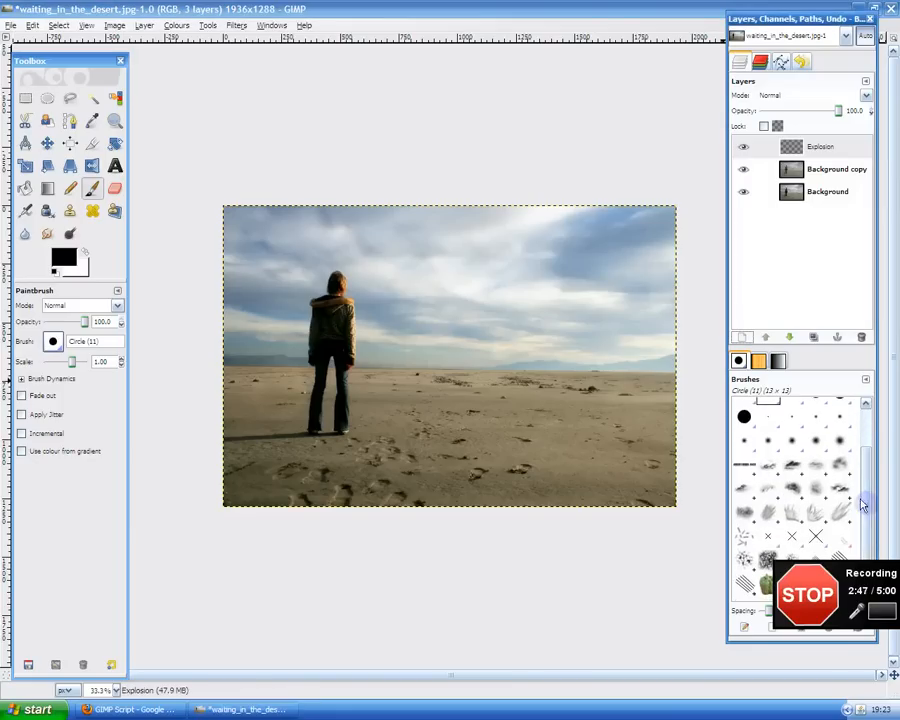
left_click(816, 466)
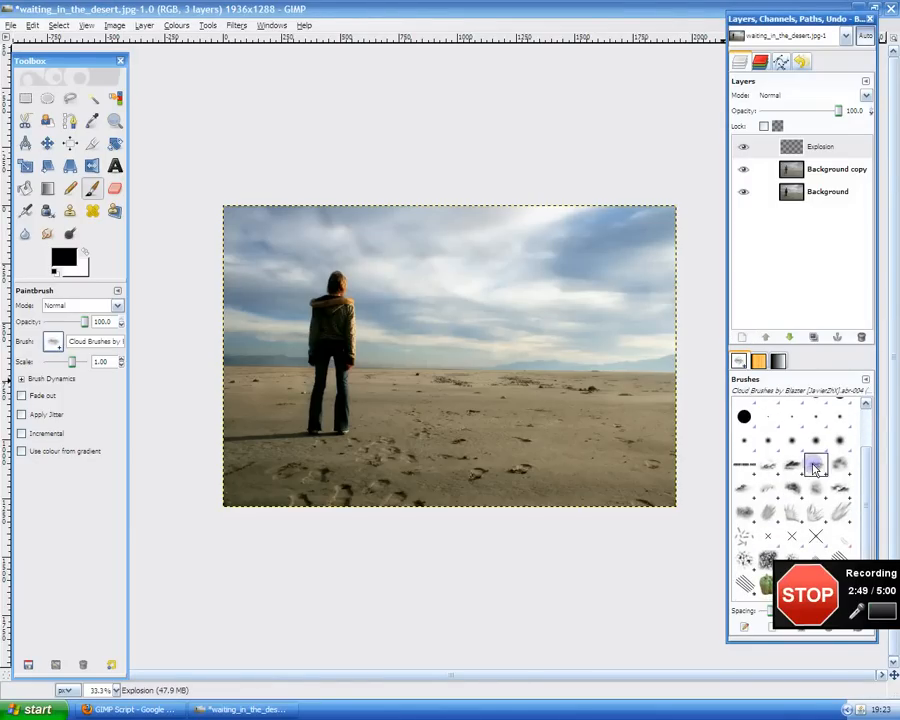
left_click(840, 465)
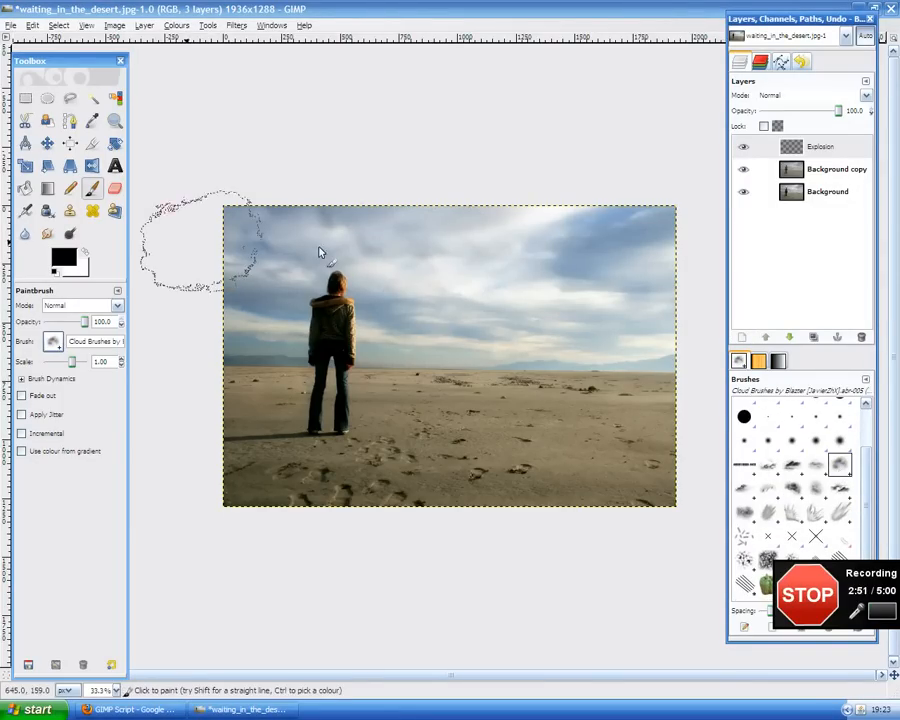
left_click_drag(70, 366, 61, 362)
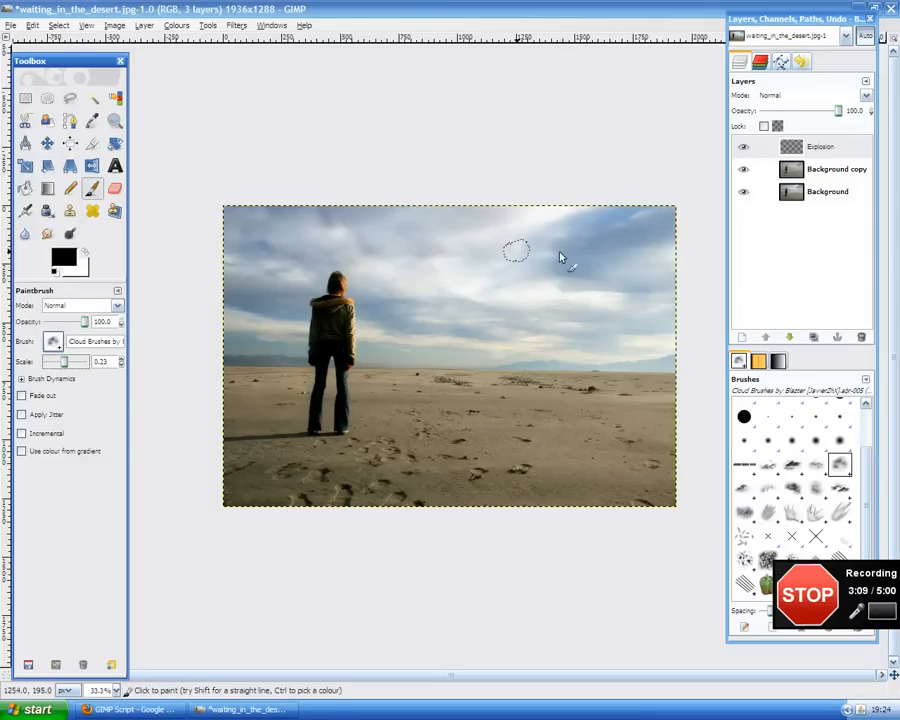
Step: Paint a dense black smoke column from the upper sky to the horizon on the Explosion layer, varying the brush scale between 0.25 and 0.18
mouse_move(517, 252)
left_mouse_down()
mouse_move(543, 235)
mouse_move(586, 250)
mouse_move(510, 255)
mouse_move(550, 250)
mouse_move(542, 236)
mouse_move(588, 256)
left_mouse_up()
left_click(121, 359)
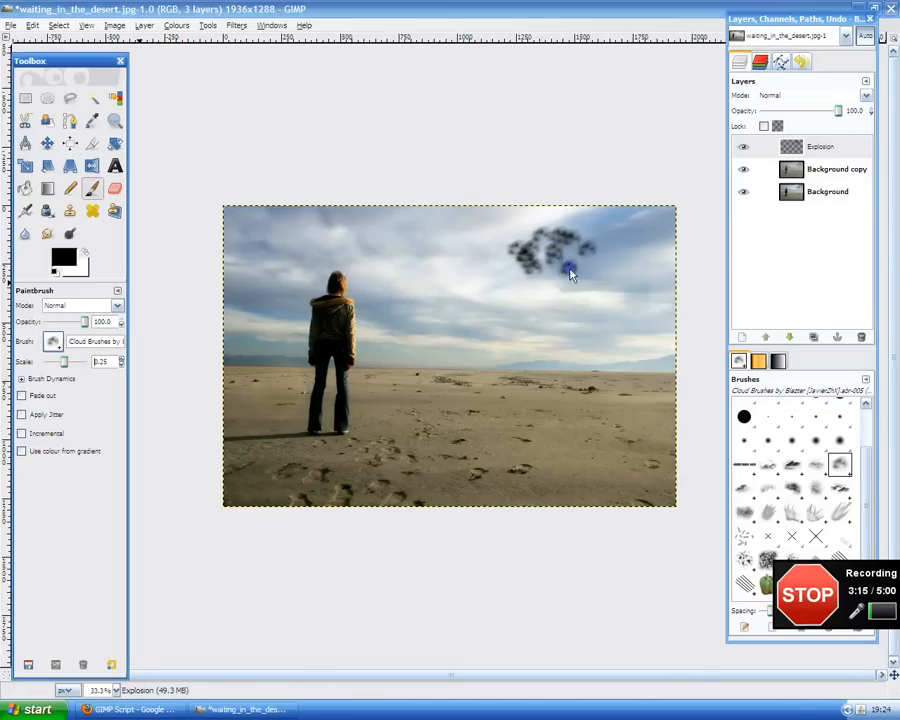
left_click(121, 359)
mouse_move(570, 266)
left_mouse_down()
mouse_move(581, 324)
mouse_move(572, 333)
mouse_move(528, 270)
mouse_move(536, 298)
mouse_move(546, 312)
mouse_move(507, 234)
mouse_move(516, 222)
mouse_move(529, 248)
mouse_move(549, 218)
mouse_move(593, 222)
mouse_move(609, 287)
mouse_move(583, 325)
mouse_move(596, 341)
mouse_move(573, 352)
mouse_move(563, 340)
mouse_move(571, 295)
mouse_move(539, 240)
mouse_move(563, 248)
mouse_move(527, 300)
mouse_move(507, 235)
mouse_move(523, 221)
mouse_move(536, 233)
mouse_move(577, 230)
left_mouse_up()
mouse_move(591, 235)
left_mouse_down()
mouse_move(607, 287)
mouse_move(595, 342)
mouse_move(577, 358)
mouse_move(567, 342)
mouse_move(578, 331)
mouse_move(571, 291)
mouse_move(560, 283)
mouse_move(558, 247)
mouse_move(552, 261)
mouse_move(545, 245)
mouse_move(570, 250)
mouse_move(531, 291)
left_mouse_up()
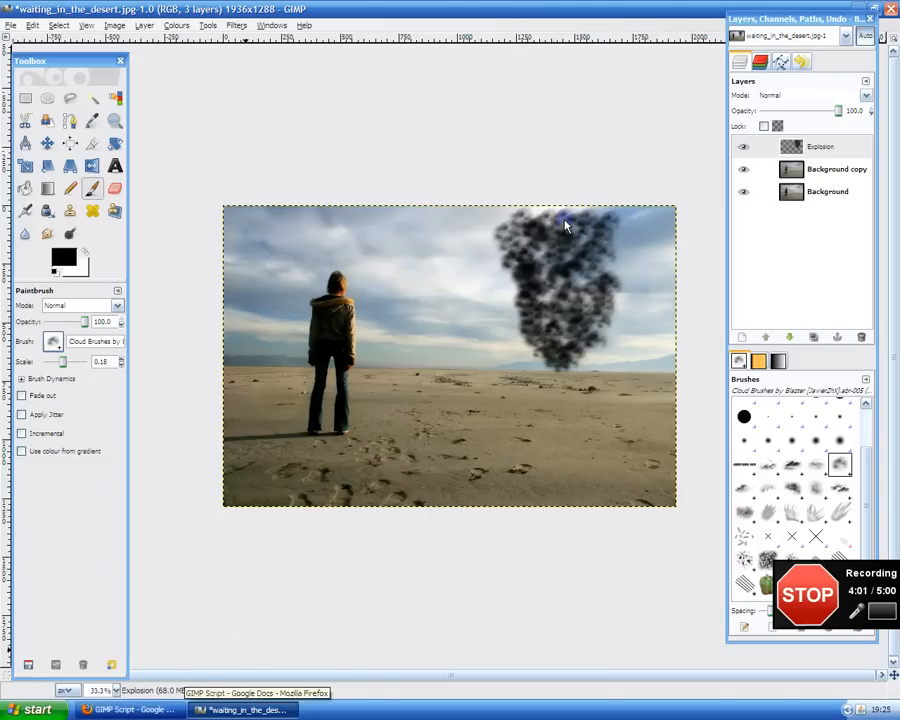
Step: Add a transparent 1936 x 1288 px layer named Explosion orange
key("ctrl+shift+n")
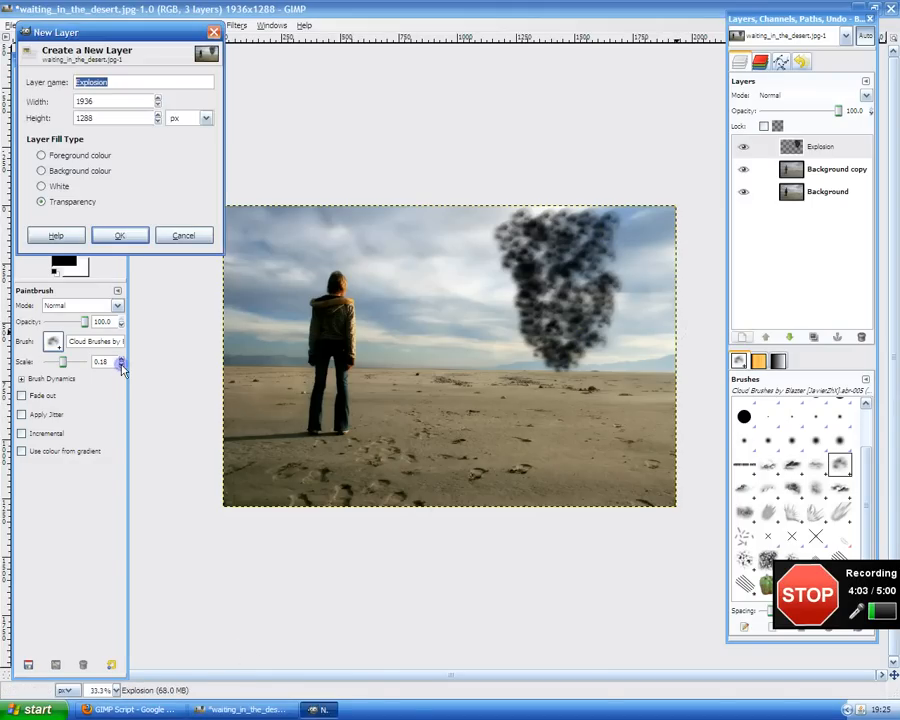
key("Right")
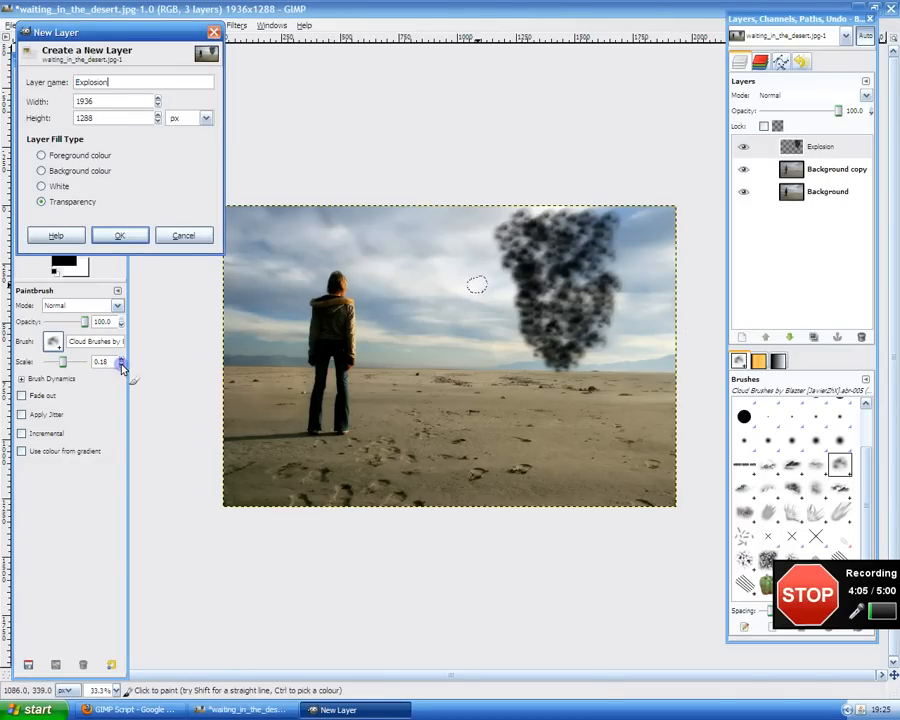
type("orange")
key("Return")
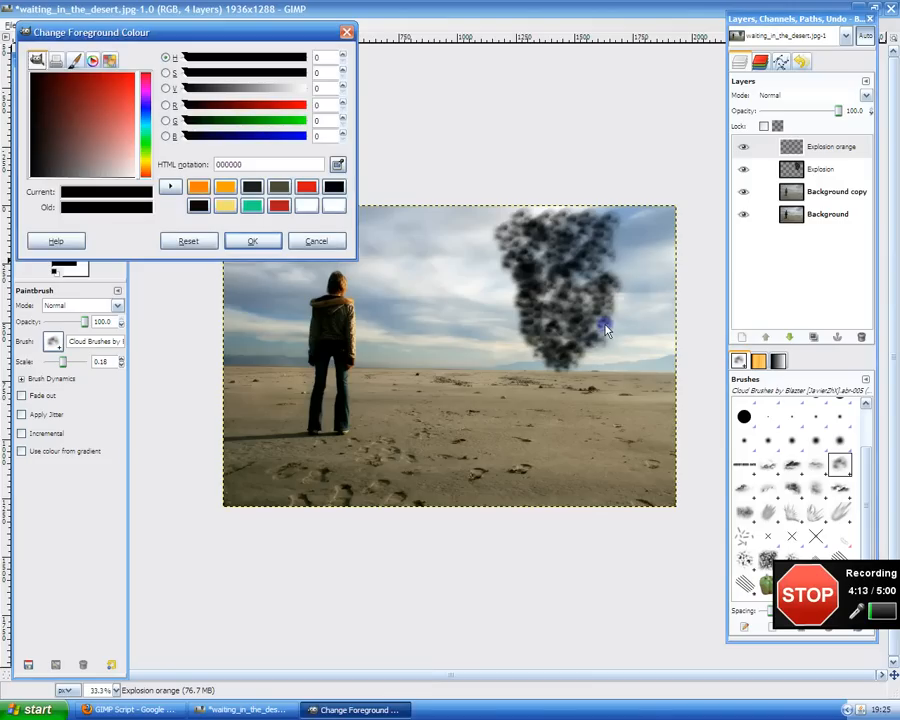
Step: Set the foreground colour to orange, fine-tuning its hue to ff9000
double_click(241, 164)
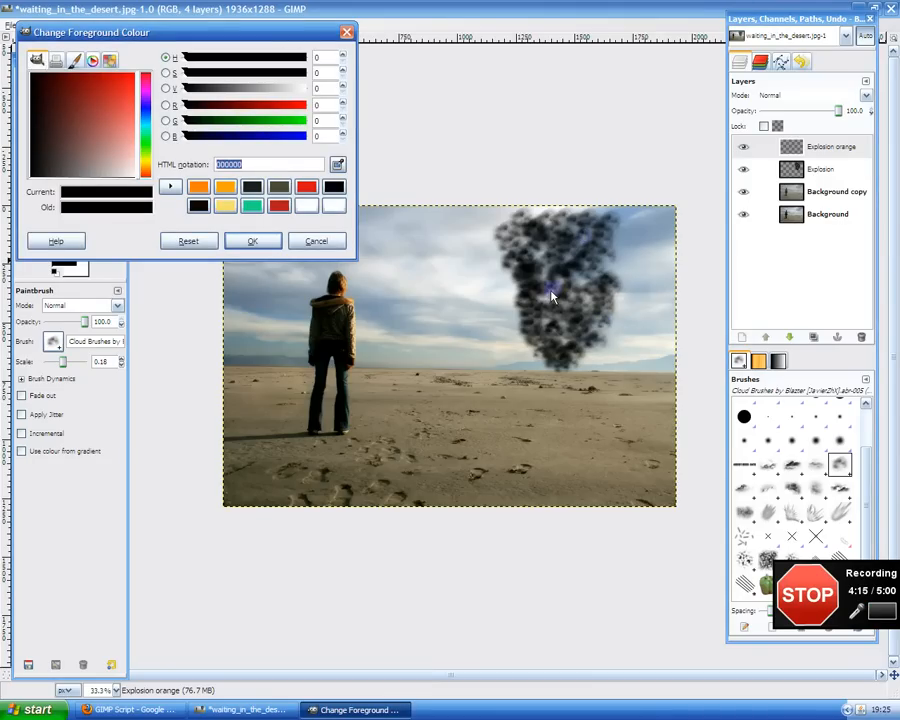
type("orange")
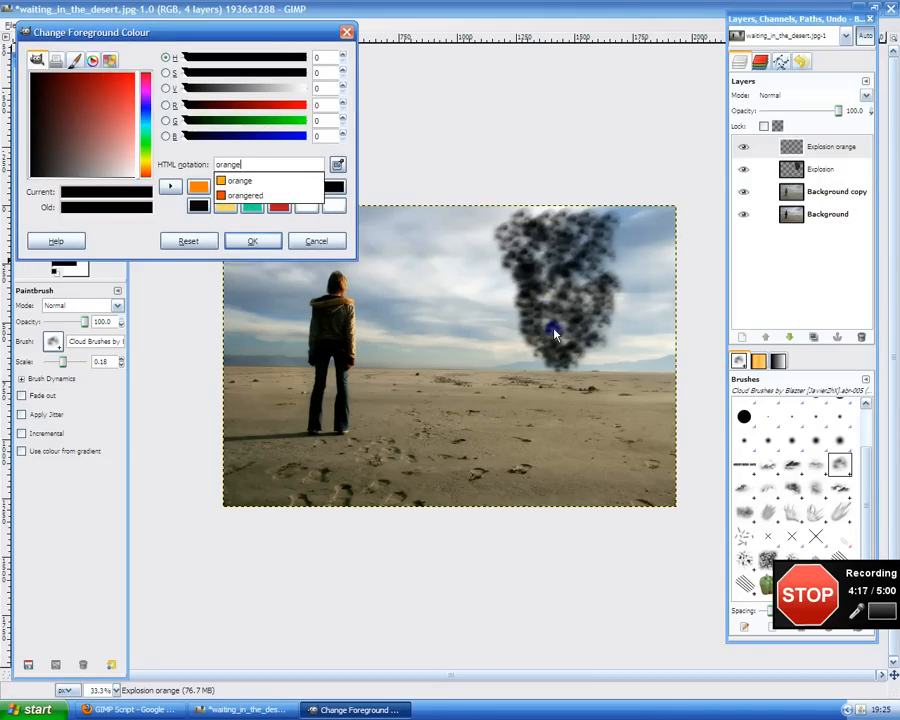
key("Return")
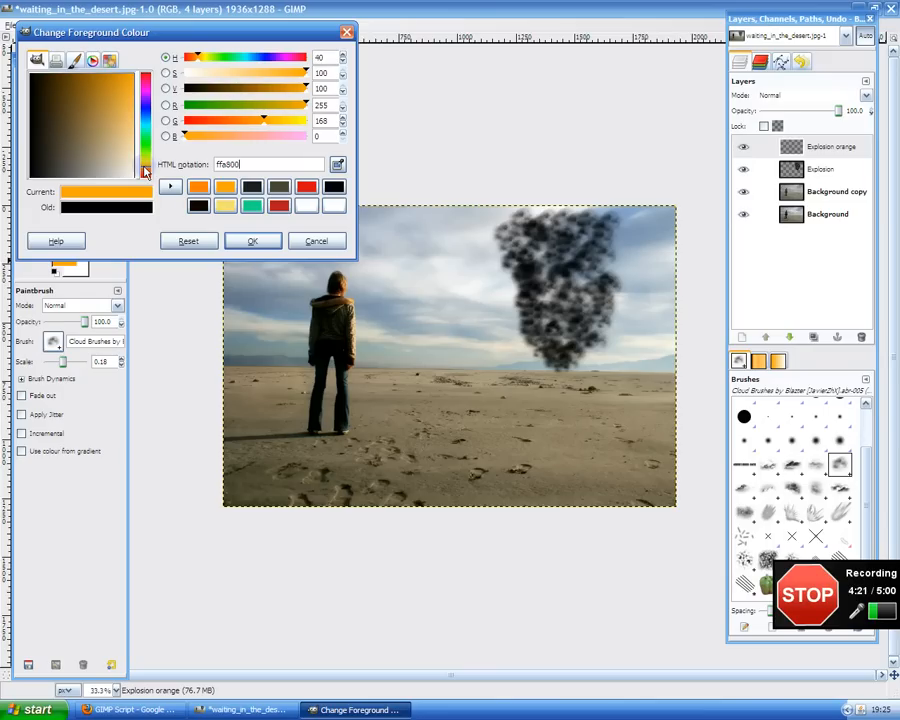
left_click(145, 173)
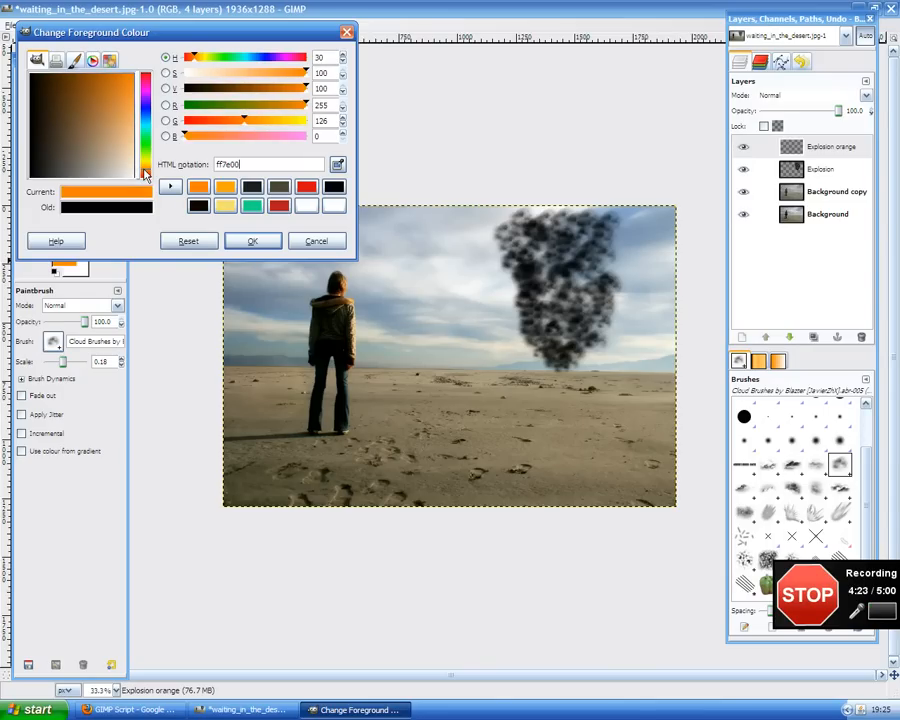
left_click_drag(145, 173, 145, 172)
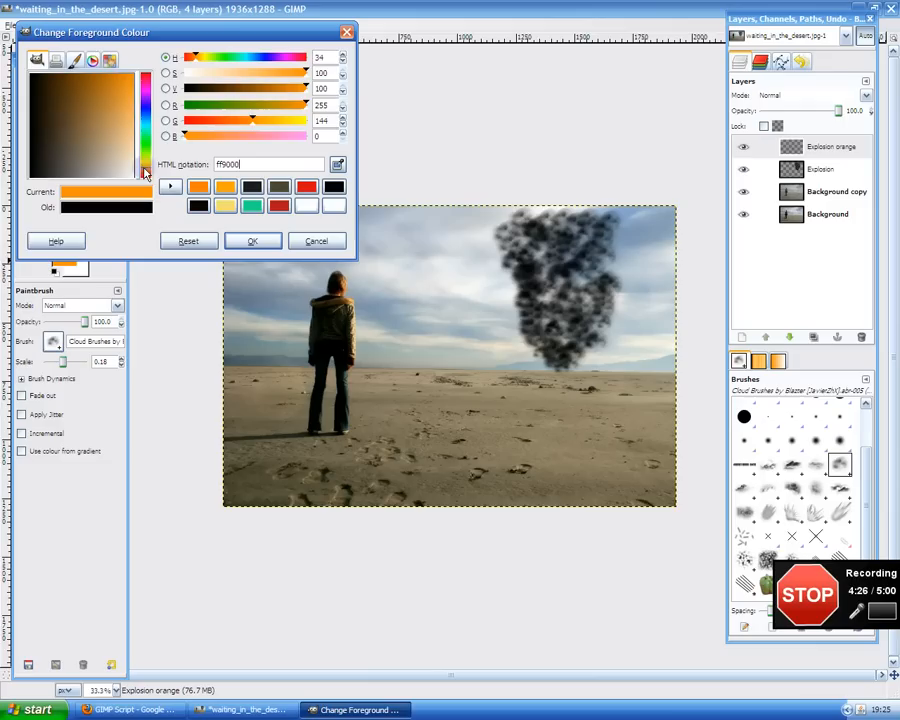
left_click(251, 240)
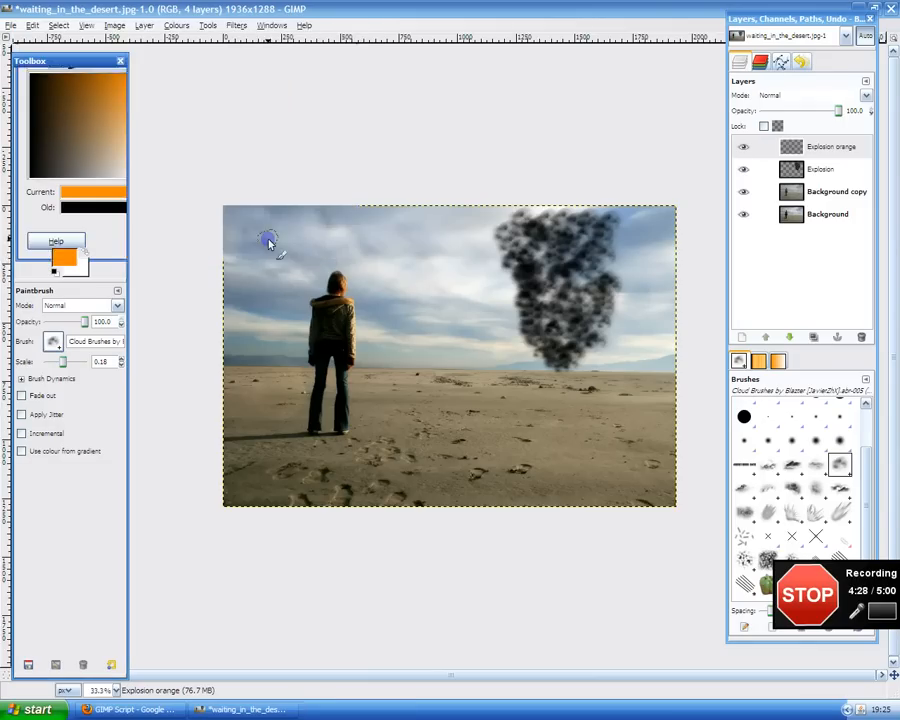
Step: Paint orange flames over the lower and middle smoke on the Explosion orange layer with the cloud brush at scales 0.18 and 0.31
left_click(545, 330)
left_click(553, 346)
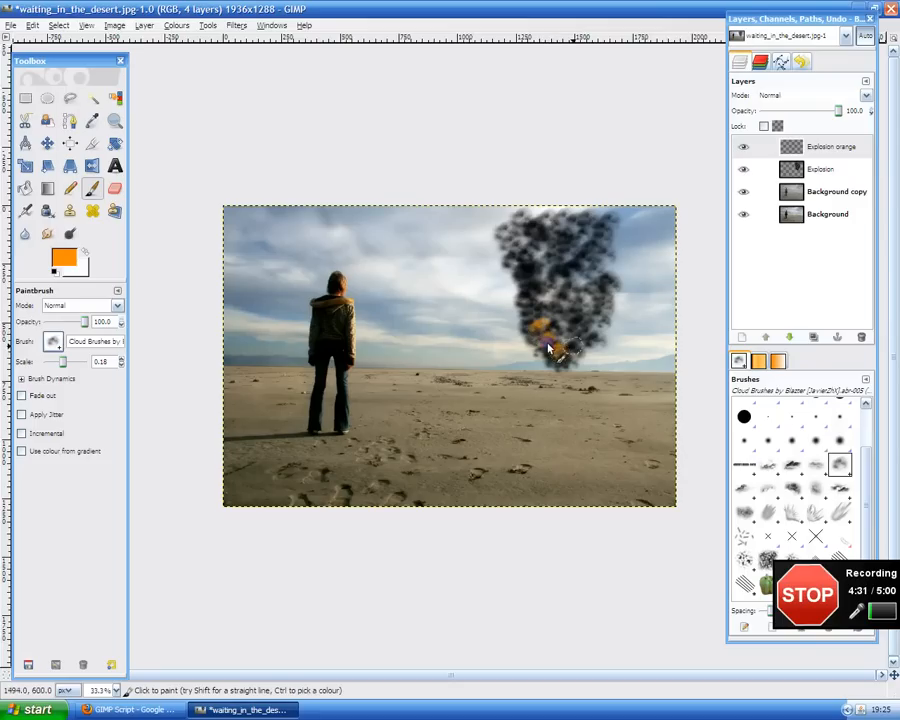
left_click(572, 346)
left_click(570, 338)
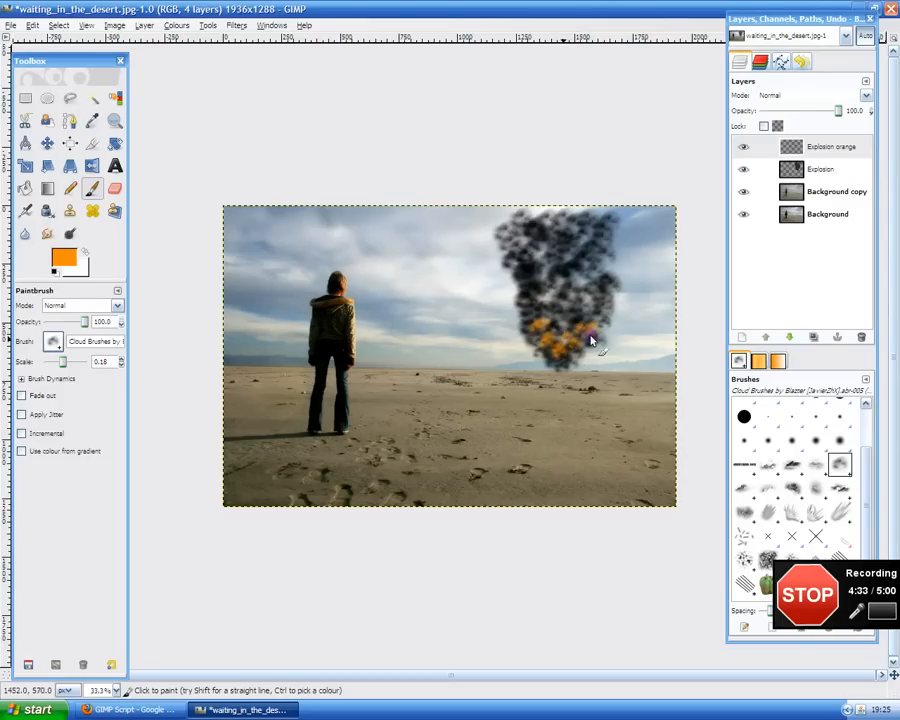
left_click(560, 331)
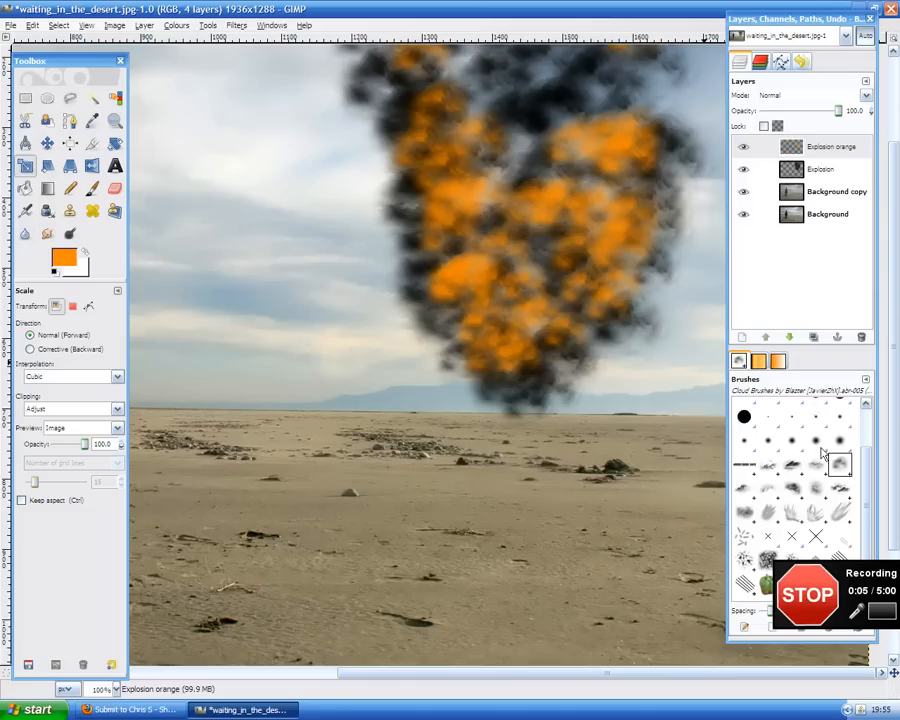
left_click(91, 188)
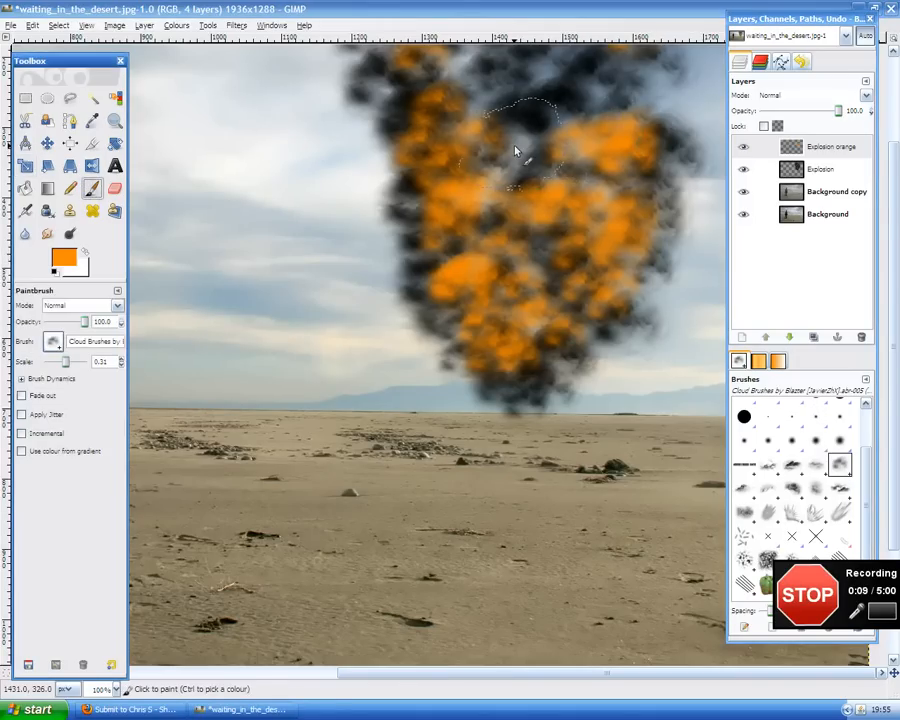
key("ctrl")
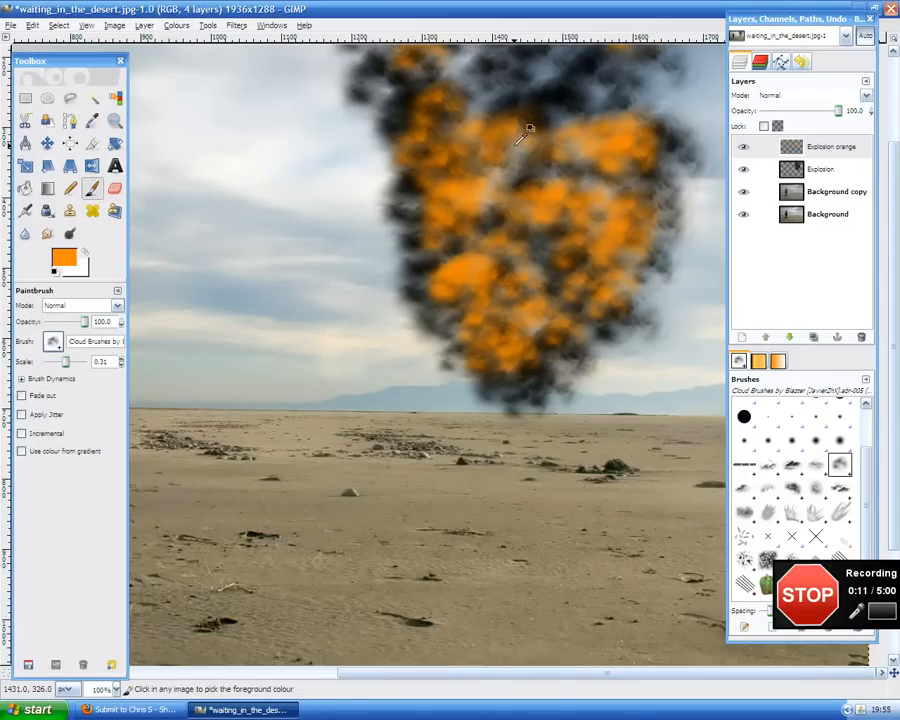
Step: Set the Explosion orange layer's mode to Multiply
scroll(528, 130, "down", 2)
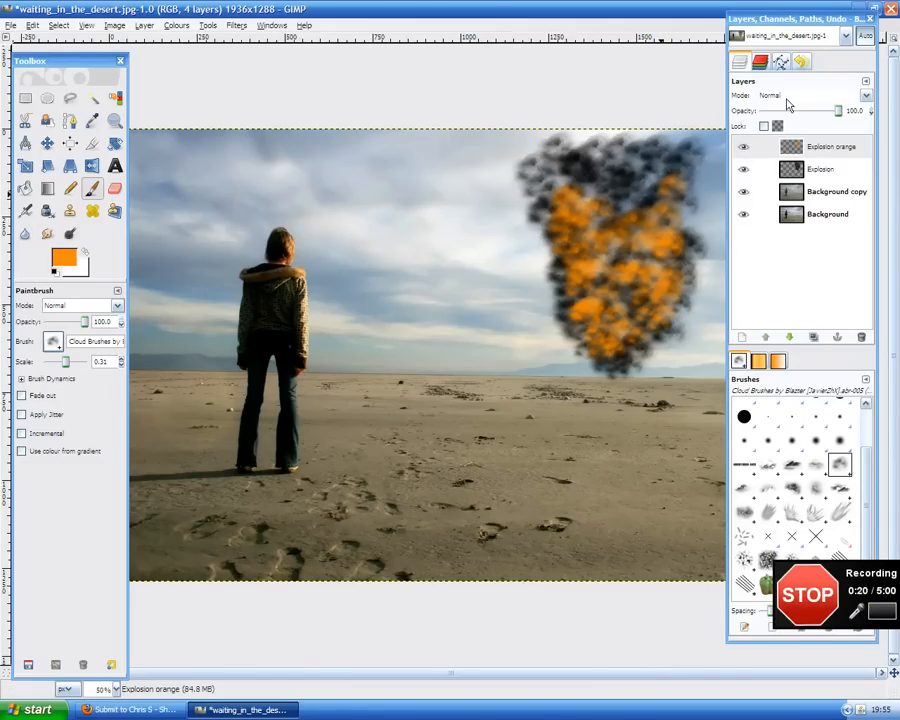
left_click(787, 97)
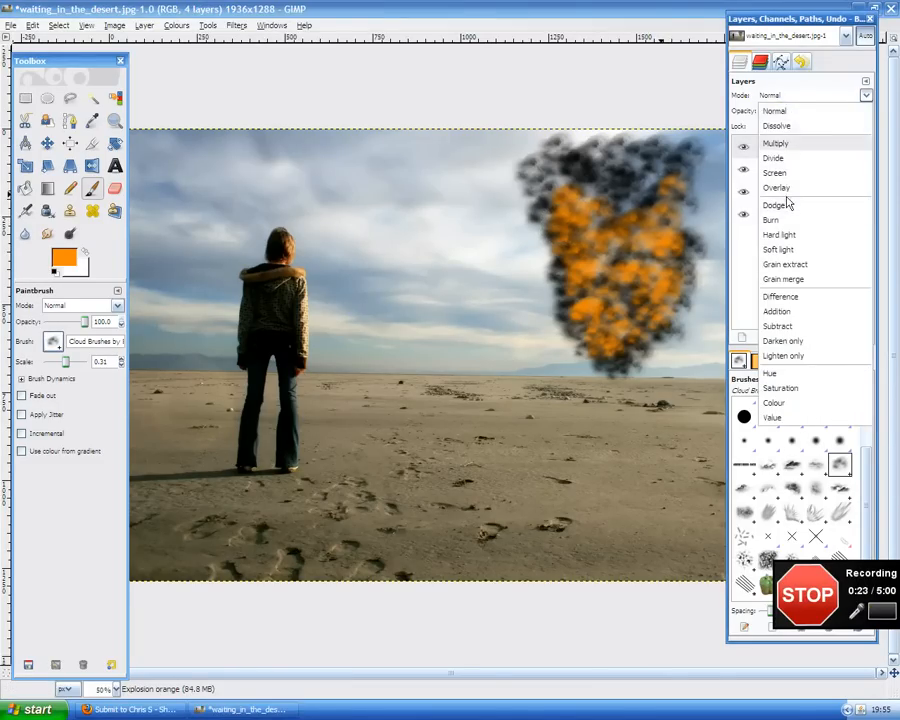
left_click(788, 146)
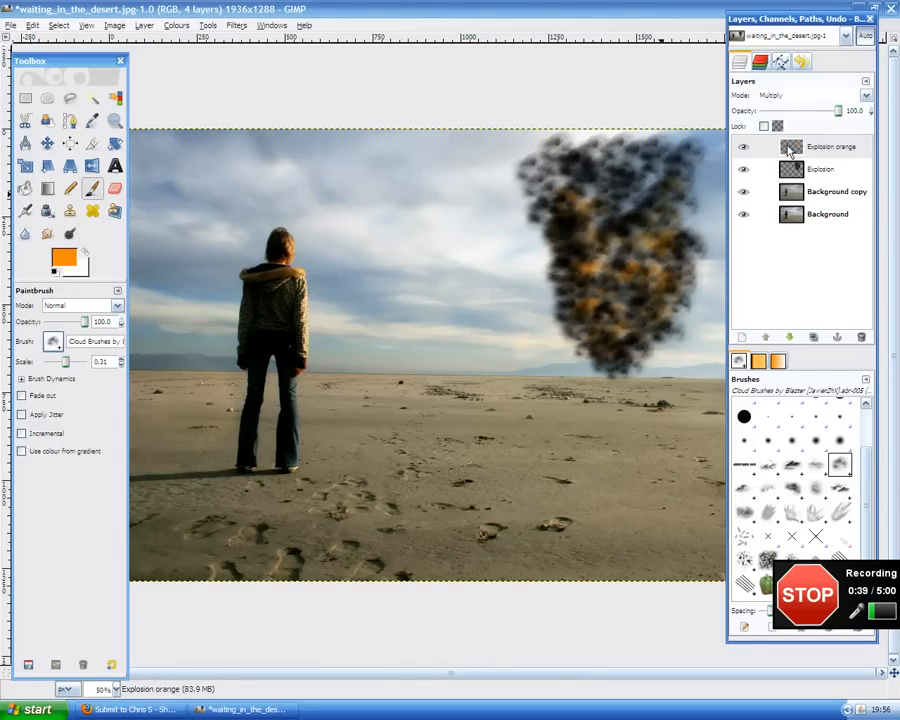
Step: Add a transparent 1936 x 1288 px layer named Explosion orange 2
left_click(741, 337)
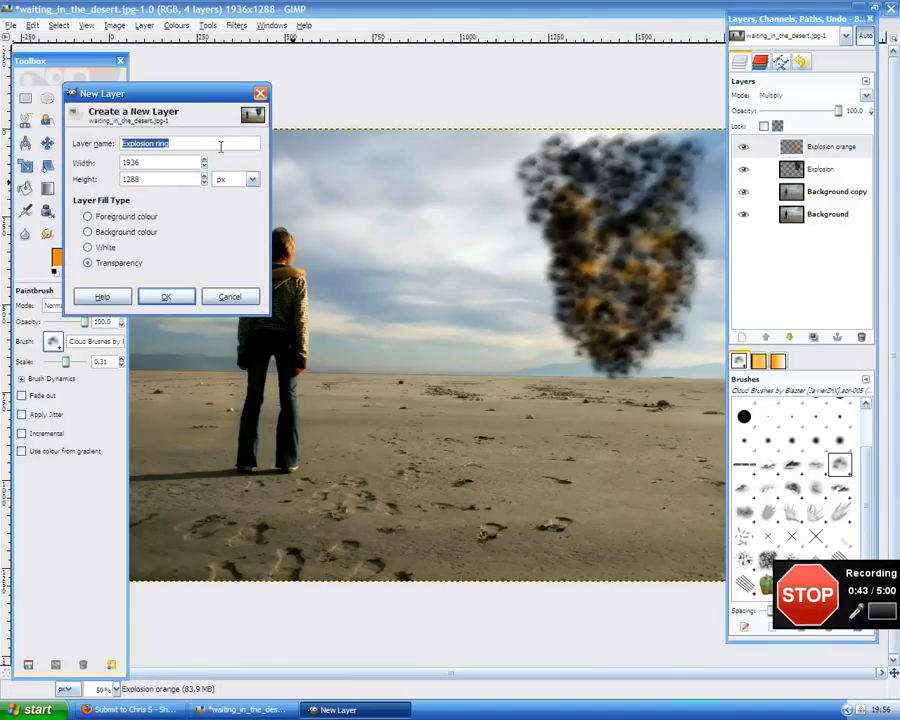
left_click(152, 147)
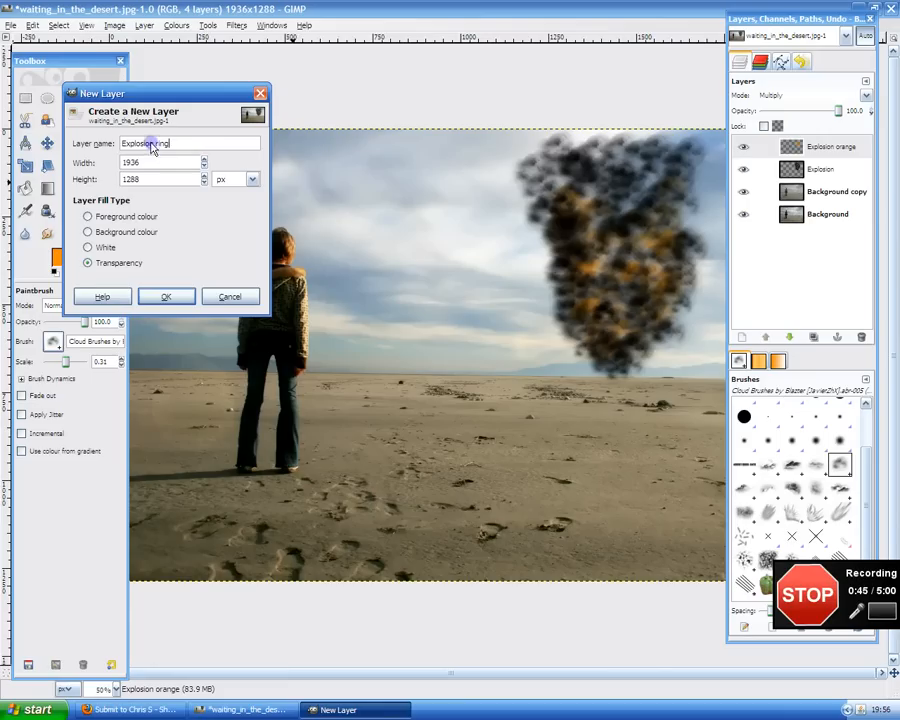
double_click(153, 144)
type("orange 2")
key("Return")
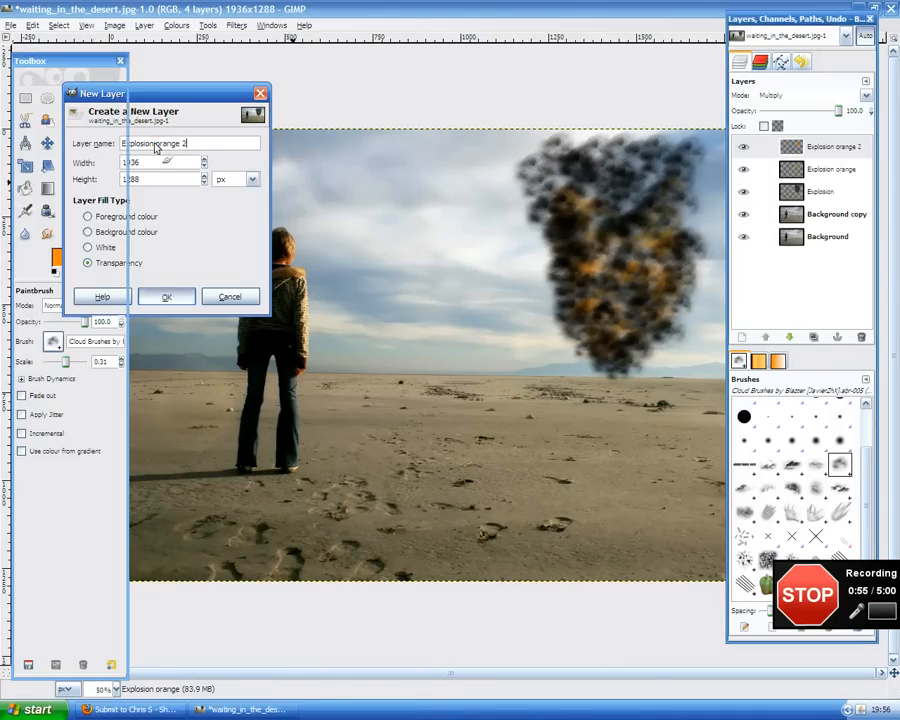
Step: Paint orange over the flames on the Explosion orange 2 layer, reducing the brush scale to 0.15 for the smaller edge details
mouse_move(566, 212)
left_mouse_down()
mouse_move(615, 297)
mouse_move(594, 326)
mouse_move(580, 250)
mouse_move(586, 230)
mouse_move(673, 233)
mouse_move(659, 207)
mouse_move(669, 181)
mouse_move(677, 255)
mouse_move(639, 249)
mouse_move(668, 273)
mouse_move(667, 315)
mouse_move(645, 333)
mouse_move(622, 320)
left_mouse_up()
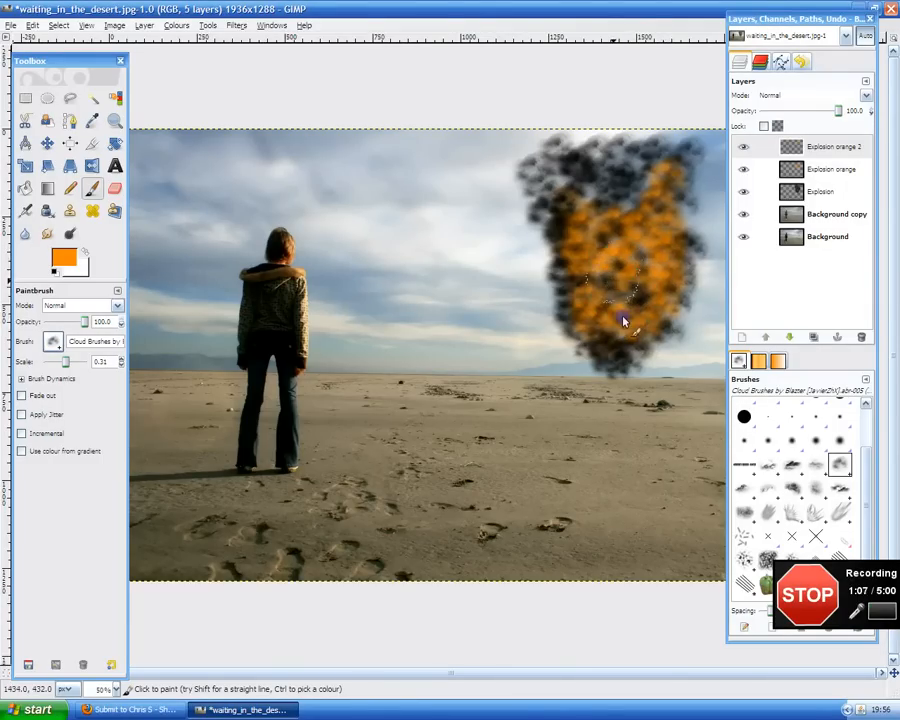
left_click(121, 365)
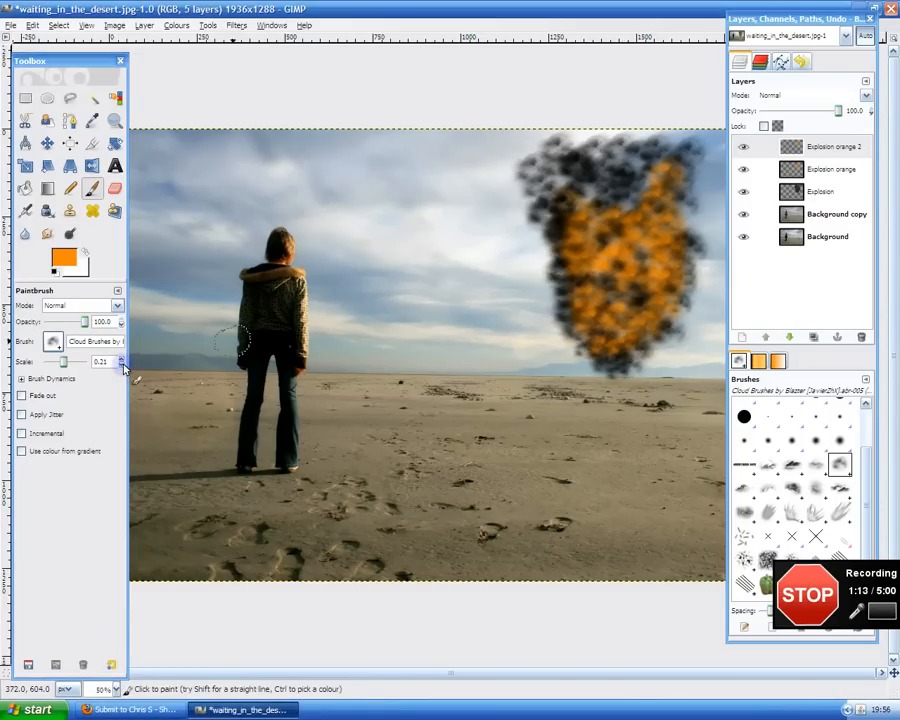
left_click(121, 366)
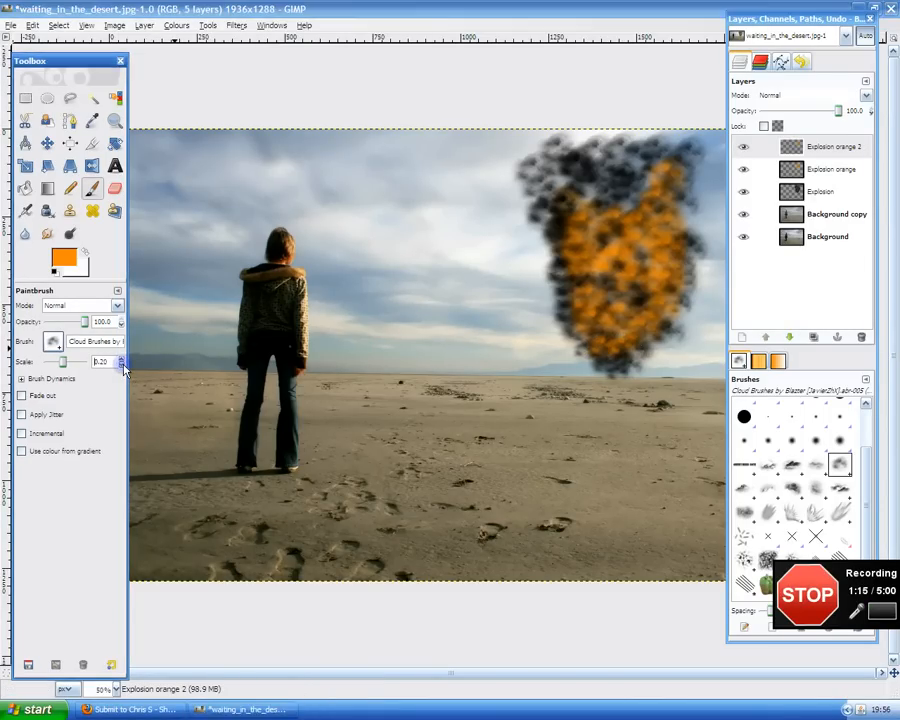
left_click(121, 366)
left_click(121, 366)
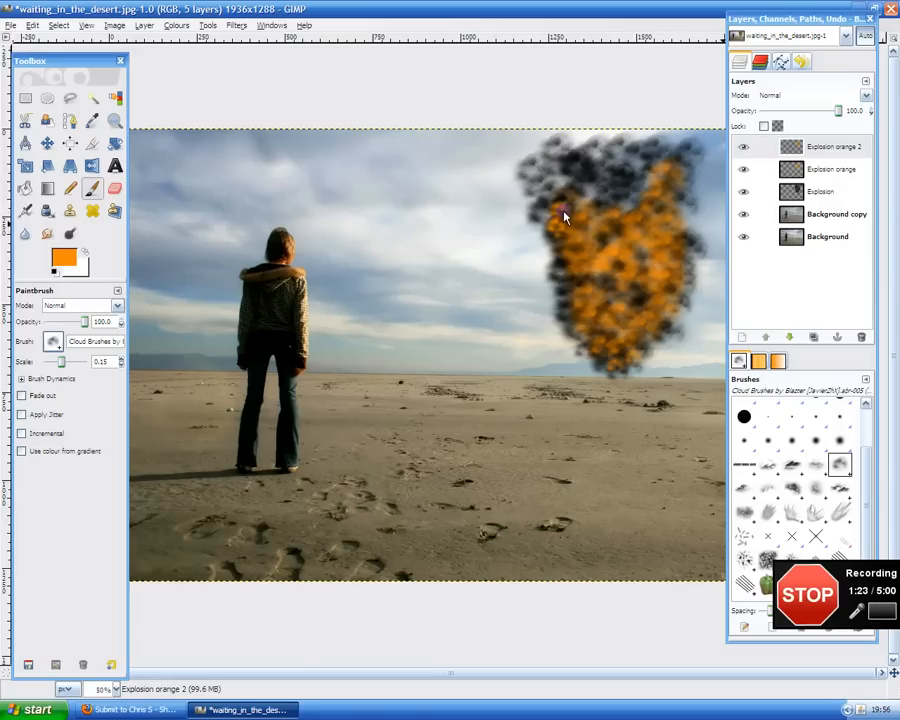
Step: Set the Explosion orange 2 layer's mode to Dodge
left_click(804, 96)
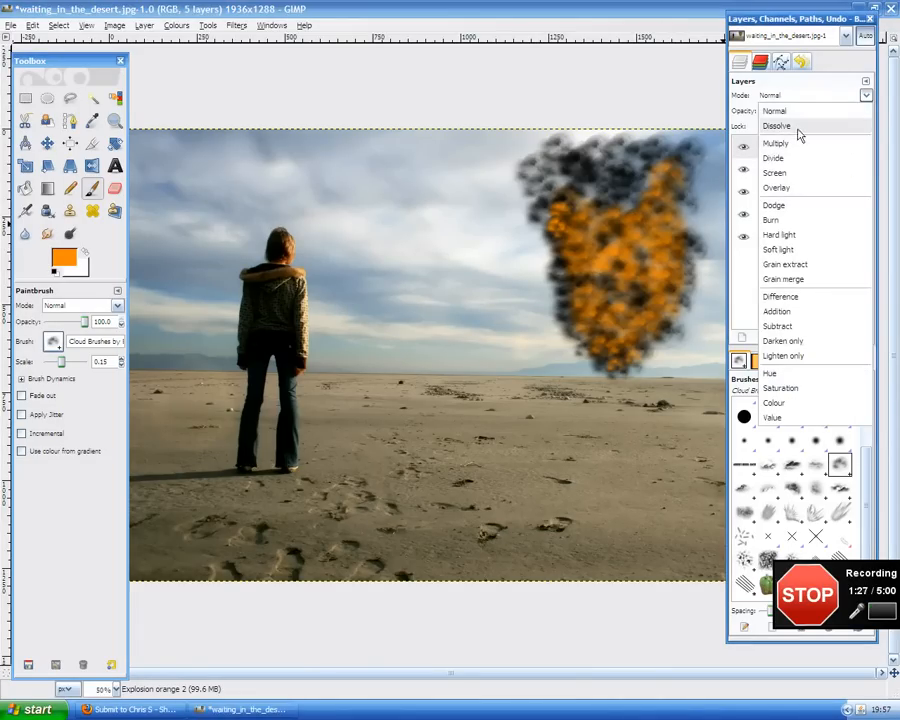
left_click(794, 206)
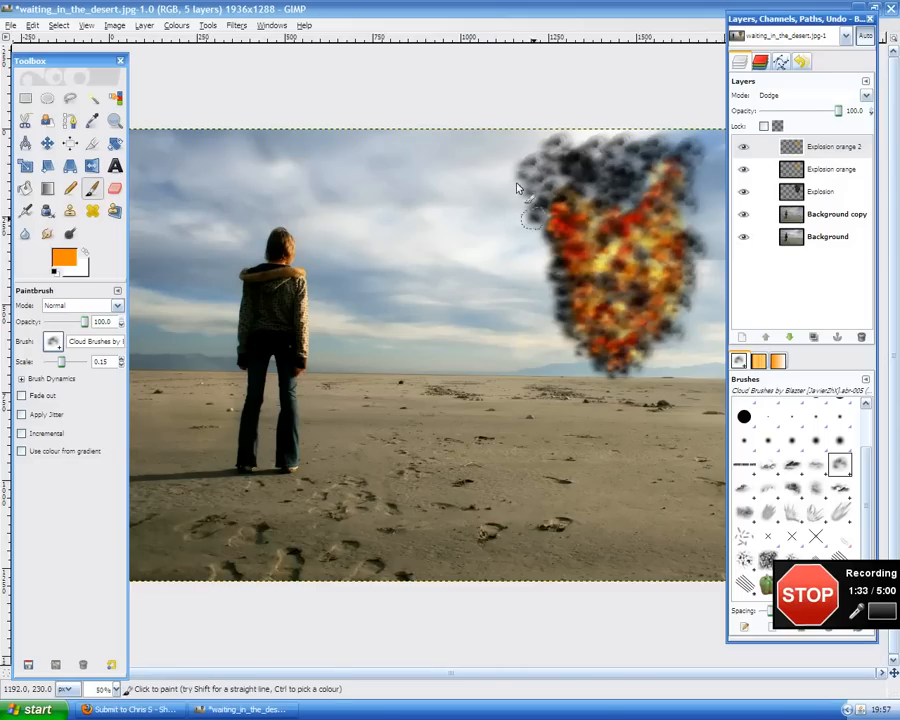
mouse_move(518, 188)
left_mouse_down()
mouse_move(599, 211)
mouse_move(583, 287)
mouse_move(713, 254)
left_mouse_up()
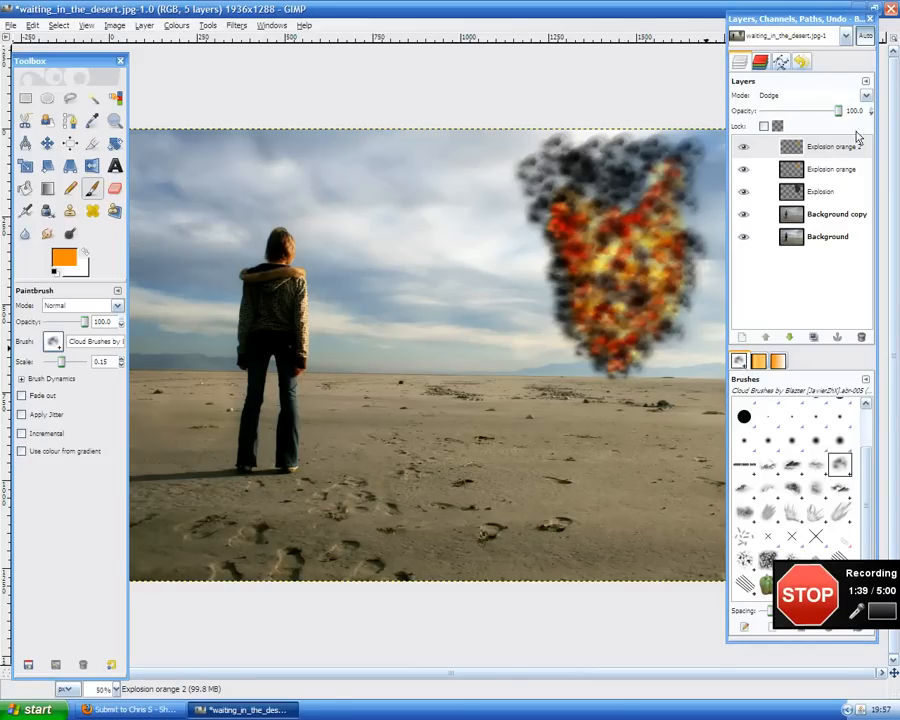
Step: Add a transparent 1936 x 1288 px layer named Explosion ring
left_click(745, 339)
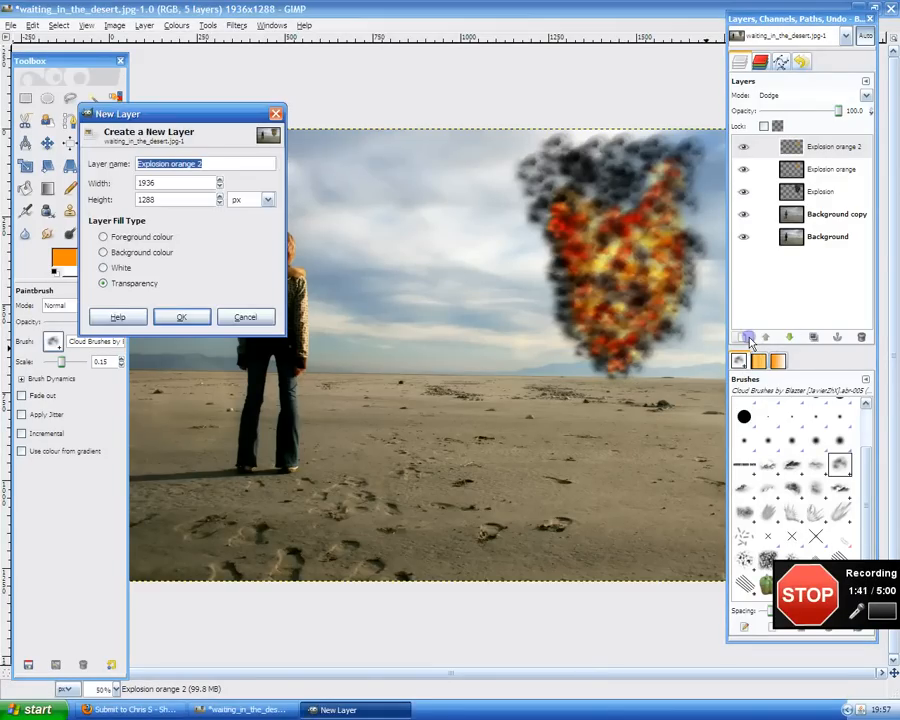
key("End")
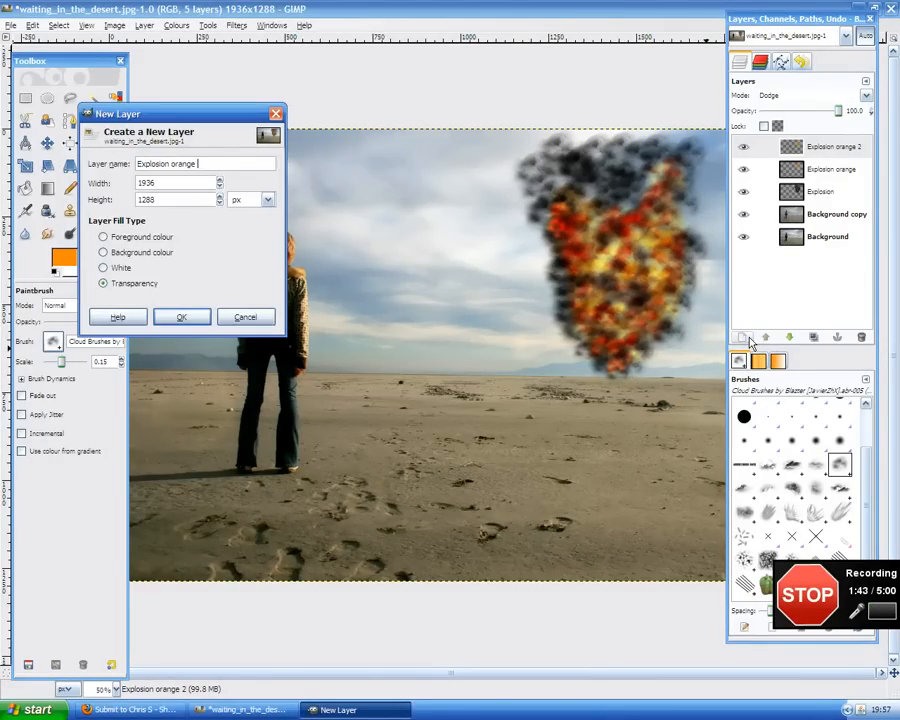
type("ring")
key("Return")
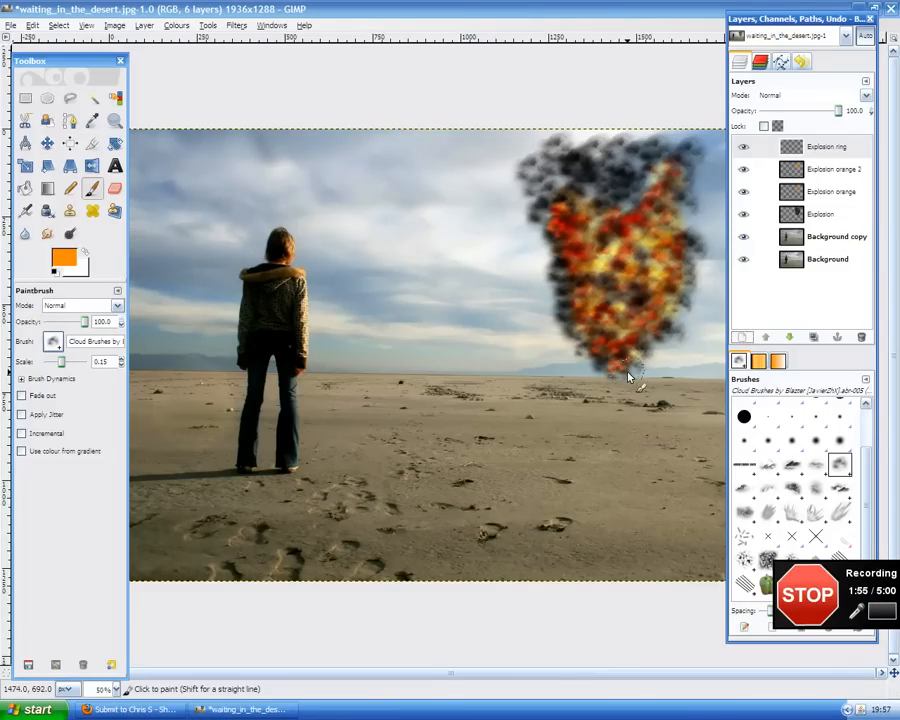
Step: Draw an elliptical selection about 201 x 70 px around the base of the explosion at the horizon
scroll(630, 377, "up", 4)
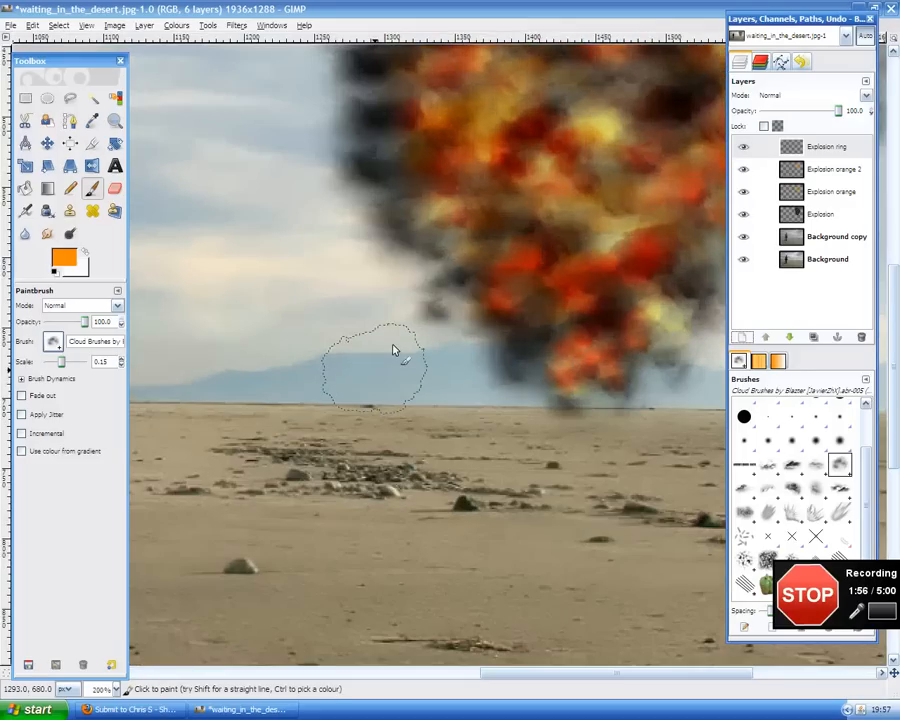
scroll(614, 375, "down", 1)
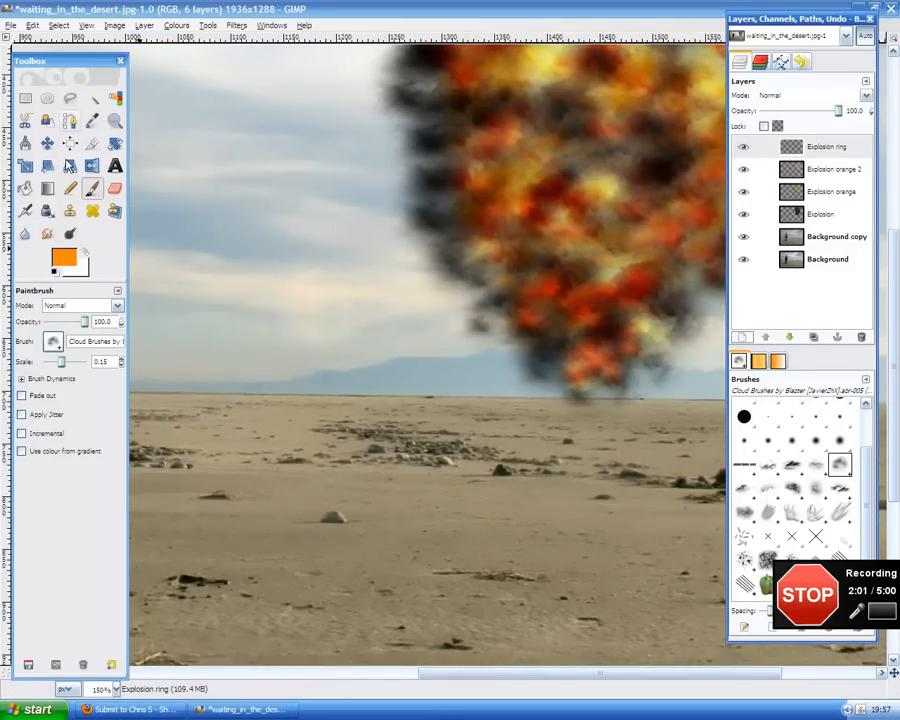
left_click(48, 99)
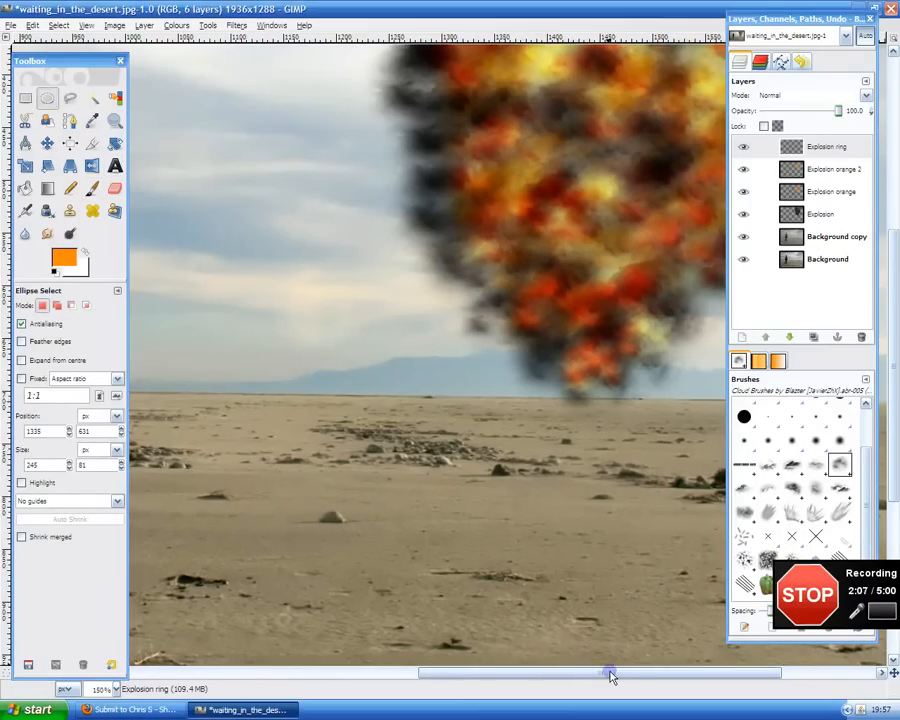
left_click_drag(610, 677, 637, 677)
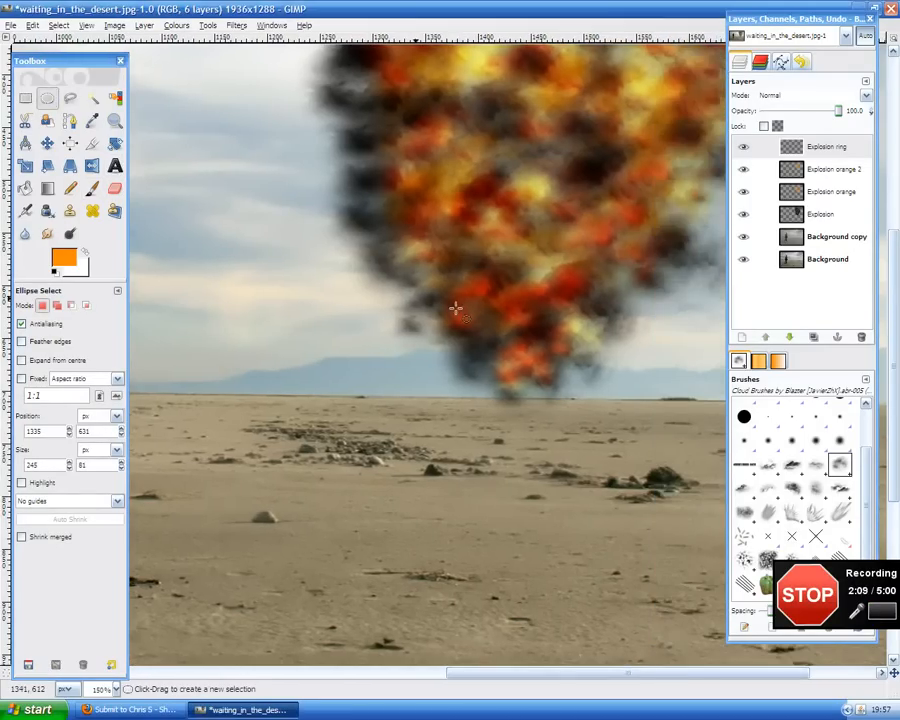
left_click_drag(426, 329, 645, 410)
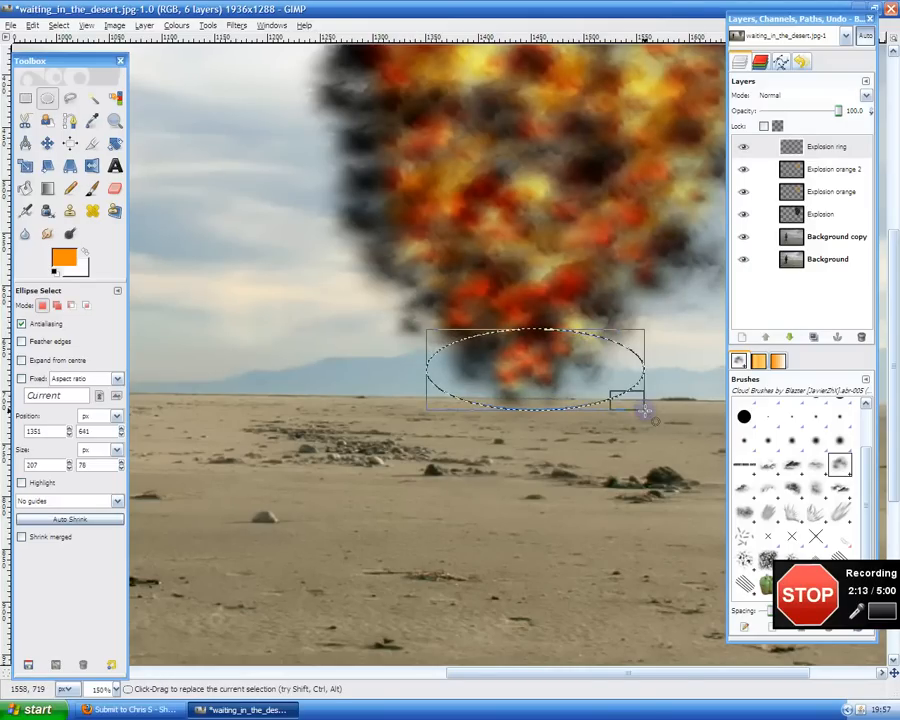
left_click_drag(628, 340, 622, 348)
left_click(622, 348)
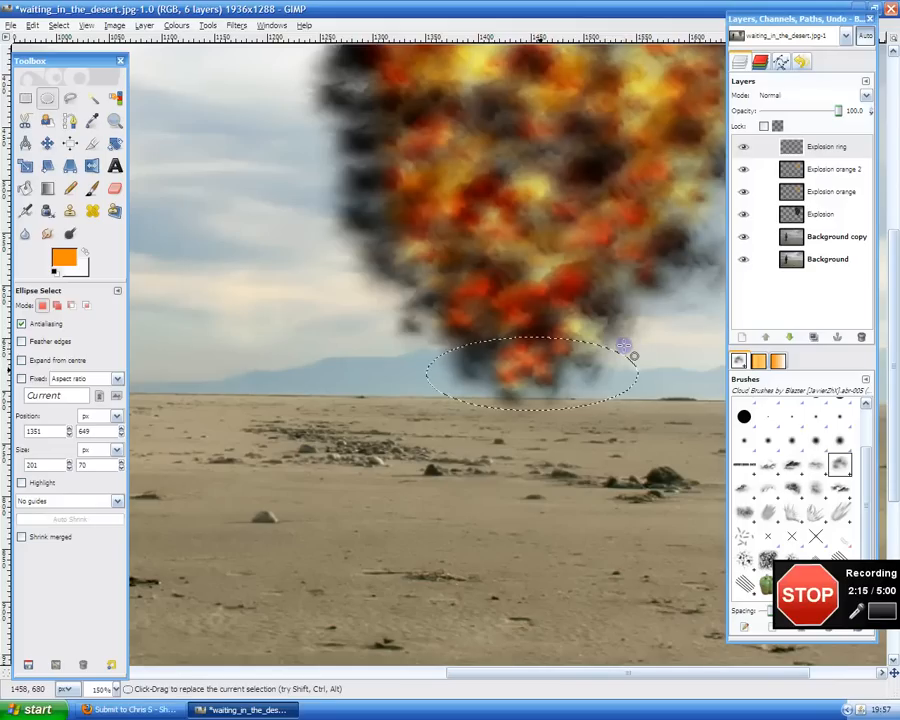
mouse_move(540, 374)
left_mouse_down()
mouse_move(552, 370)
mouse_move(542, 375)
left_mouse_up()
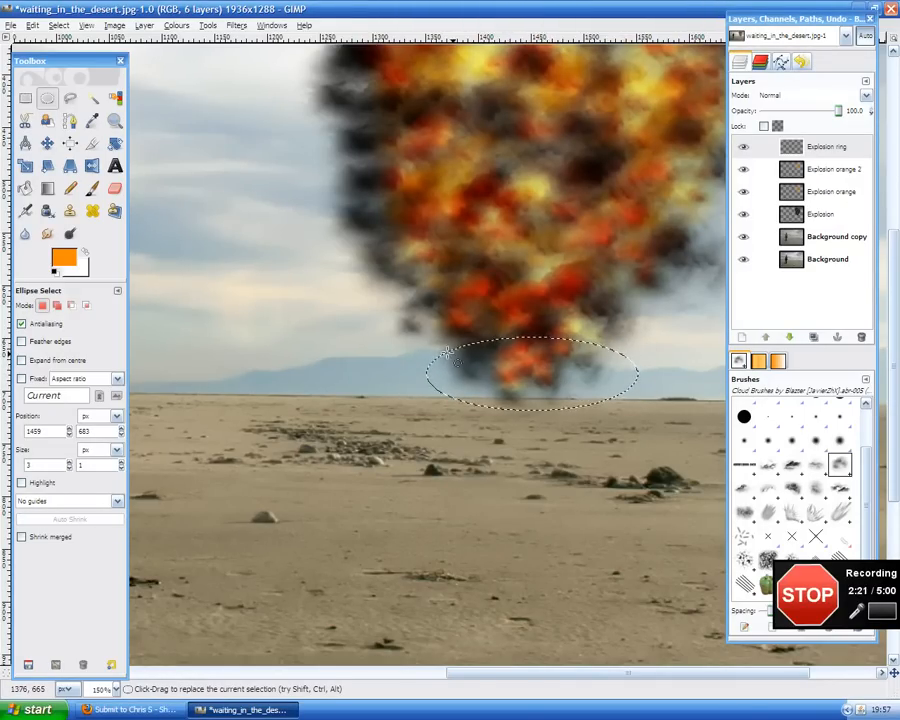
Step: Fill the elliptical selection with orange and apply a Gaussian Blur with a 31 px horizontal and vertical radius
left_click(25, 188)
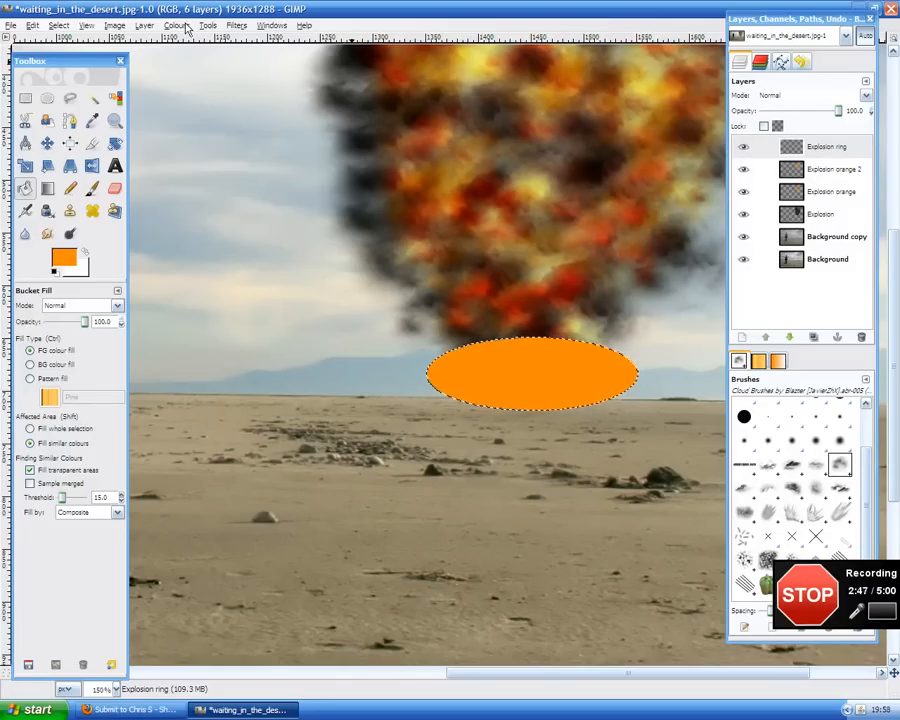
left_click(230, 27)
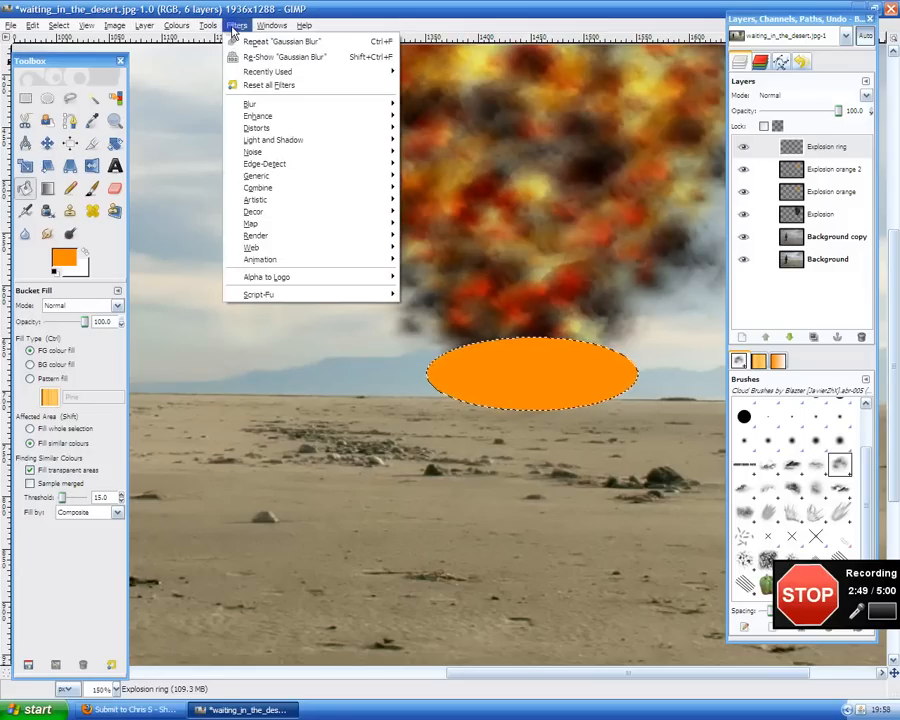
mouse_move(249, 105)
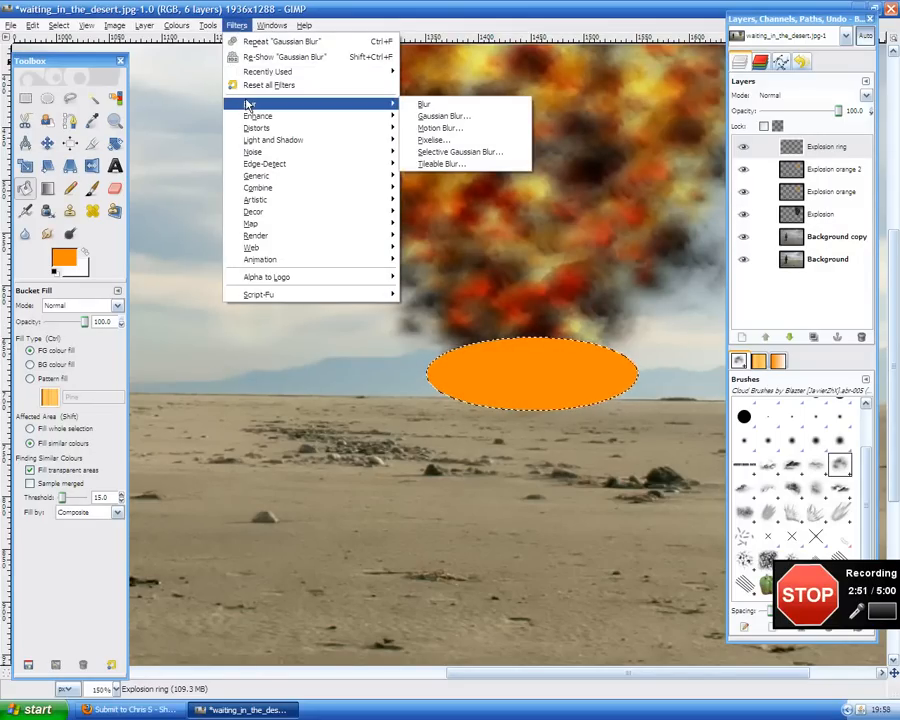
left_click(444, 117)
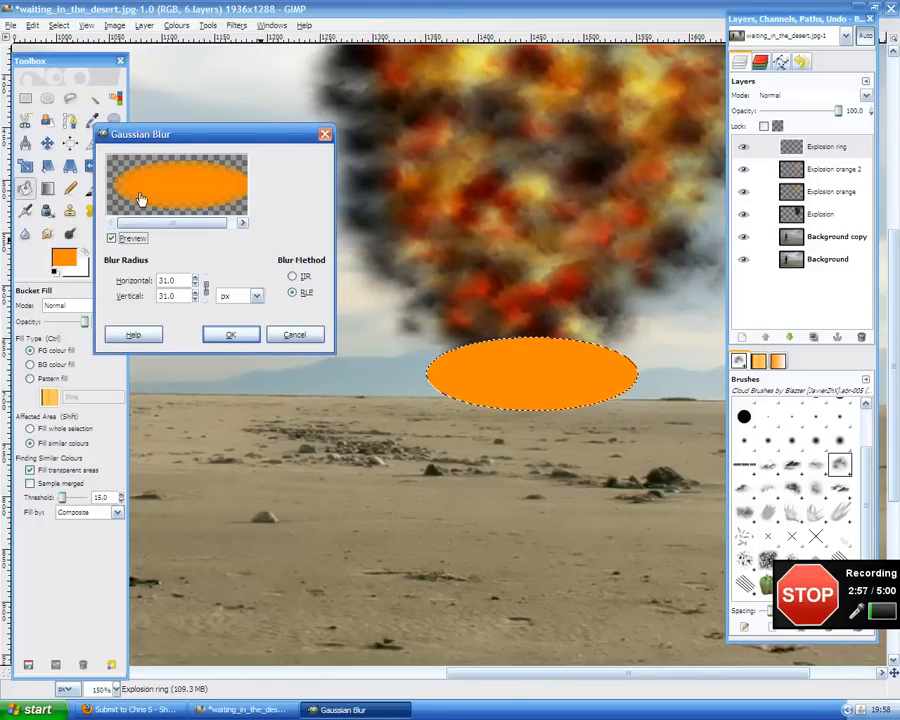
left_click(244, 336)
key("ctrl+z")
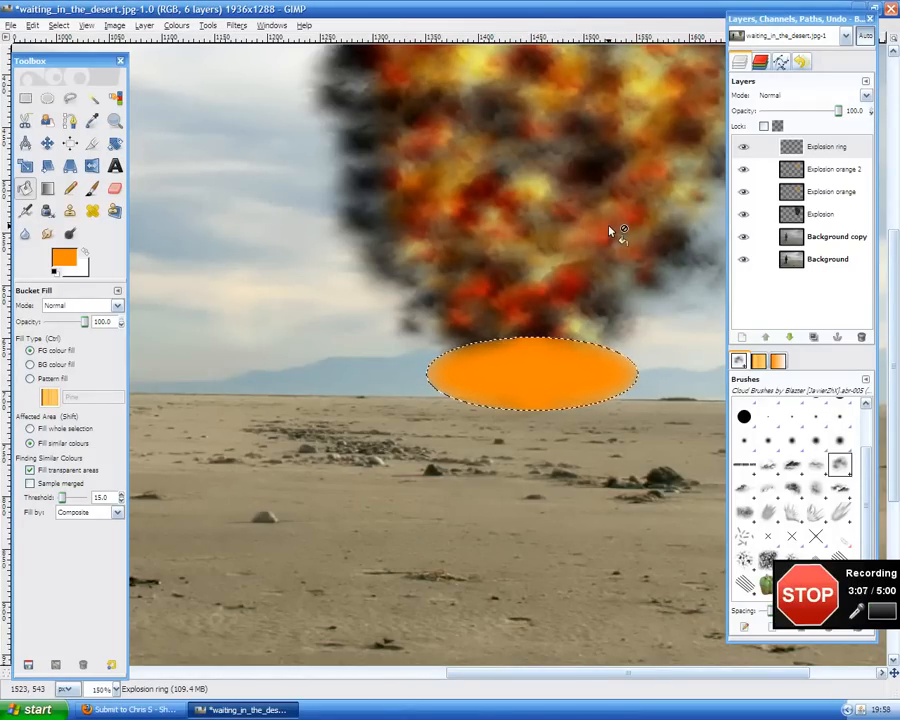
Step: Set the Explosion ring layer's mode to Dodge and its opacity to 84.1
left_click(795, 95)
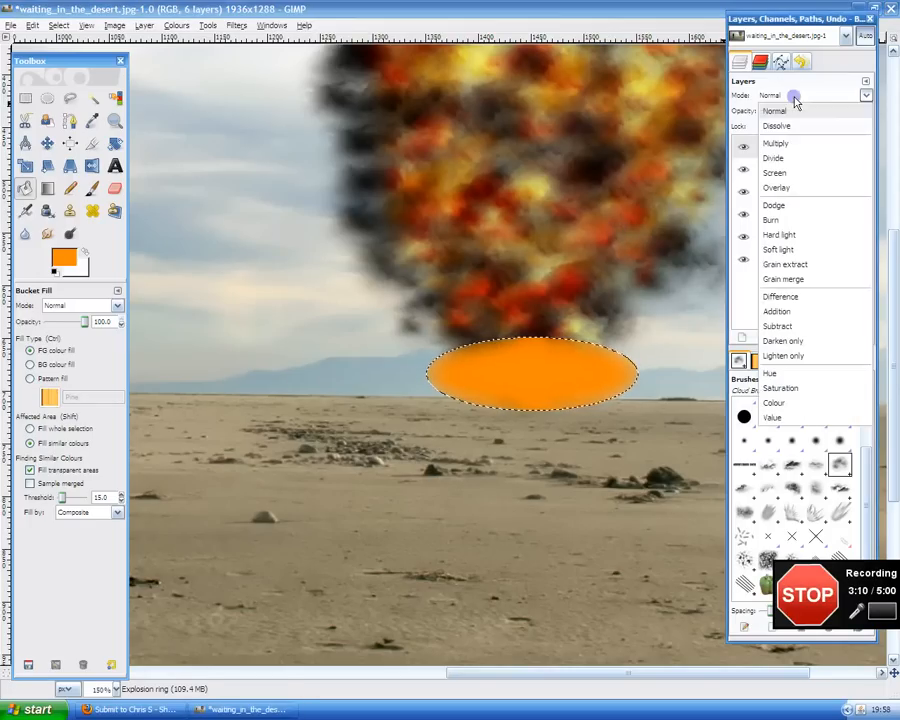
left_click(785, 208)
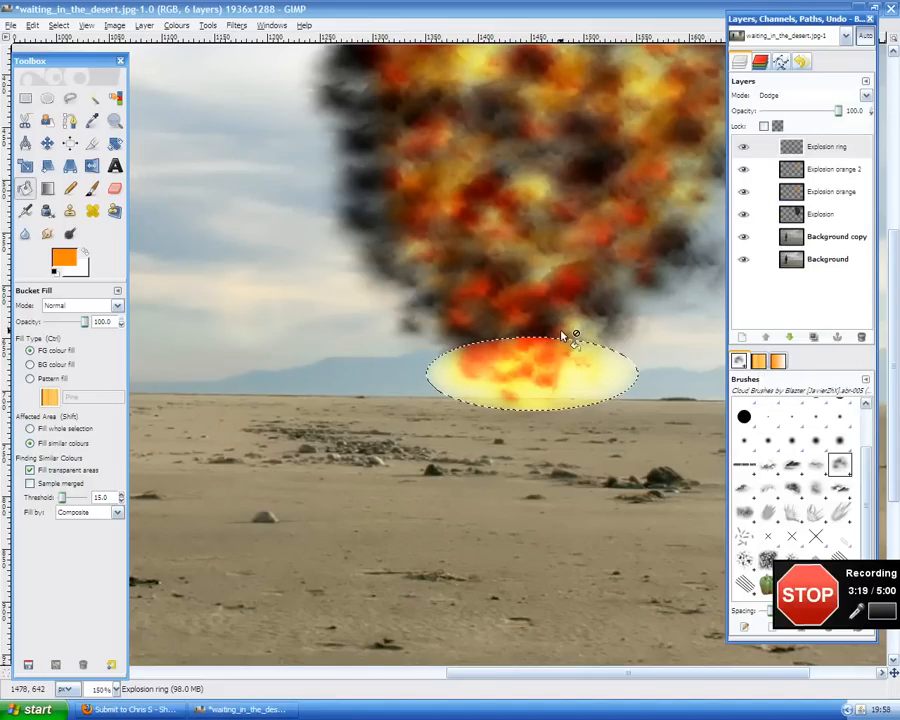
scroll(562, 333, "down", 3)
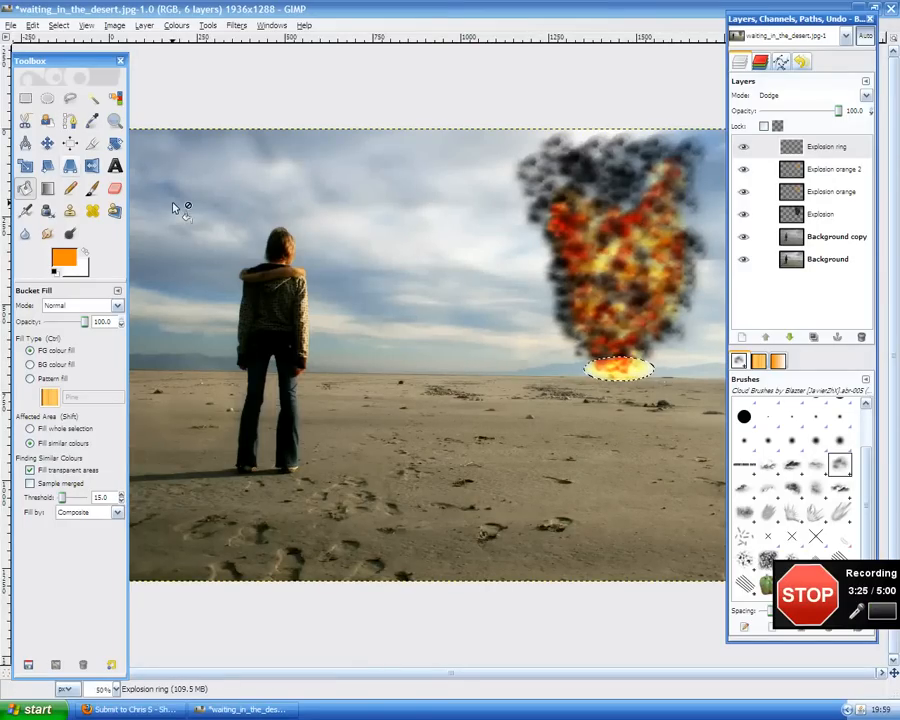
left_click(47, 98)
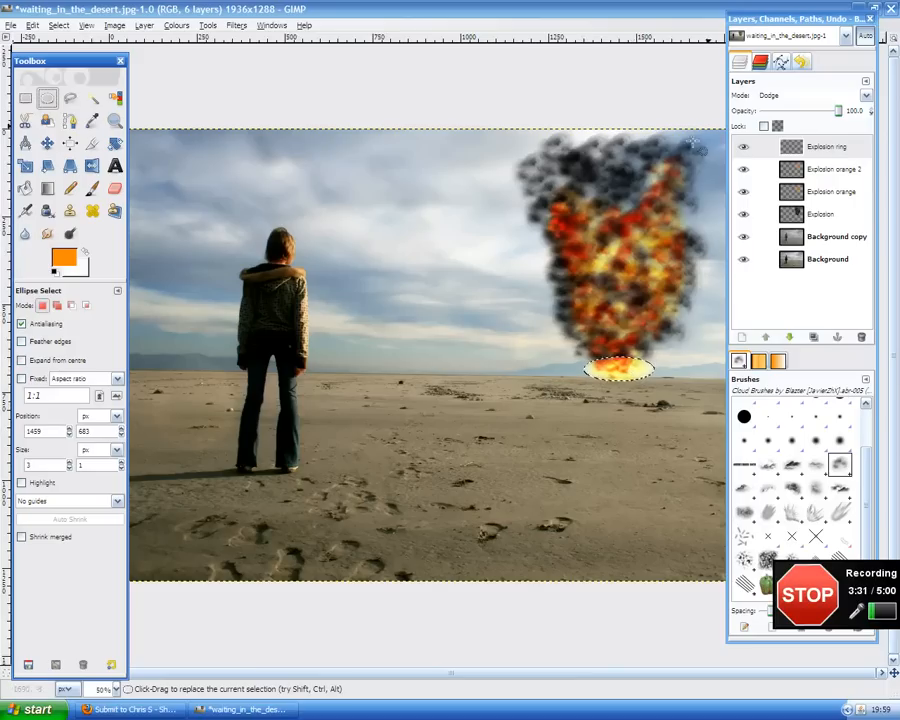
left_click_drag(836, 113, 838, 113)
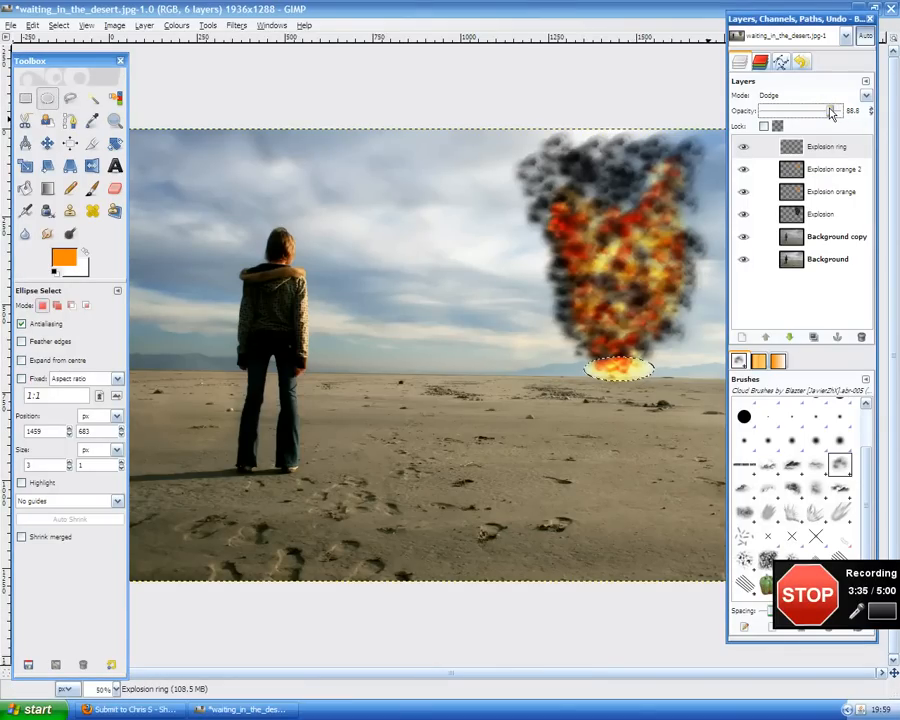
left_click_drag(830, 109, 828, 109)
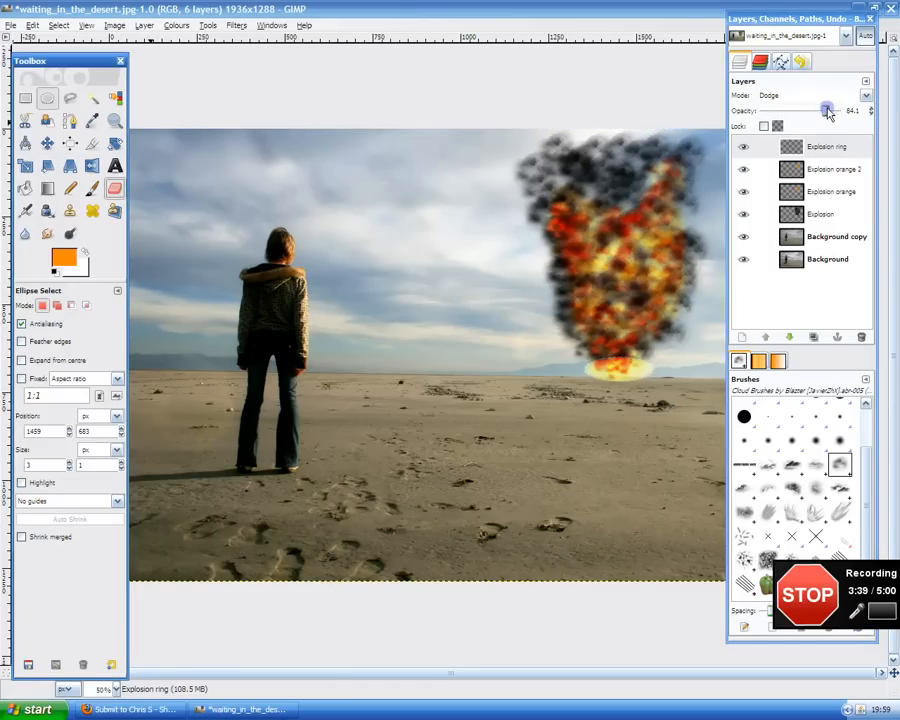
Step: Erase the glowing ellipse's outer left and right edges with the Eraser and the Circle Fuzzy (11) brush at scale 1.00
left_click(114, 189)
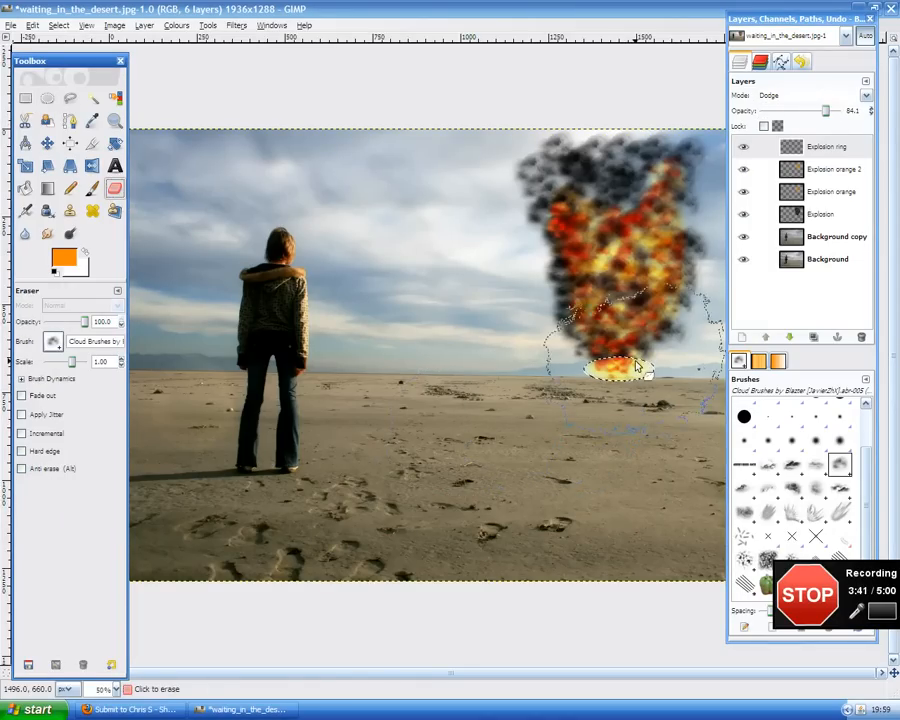
scroll(636, 367, "up", 2)
scroll(636, 368, "up", 2)
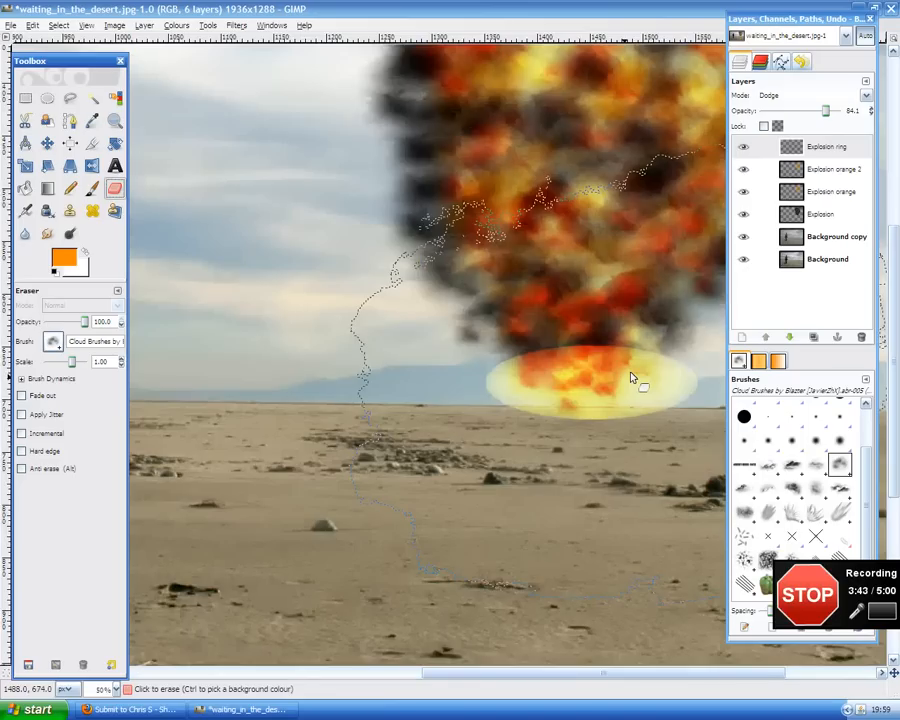
scroll(632, 378, "up", 1)
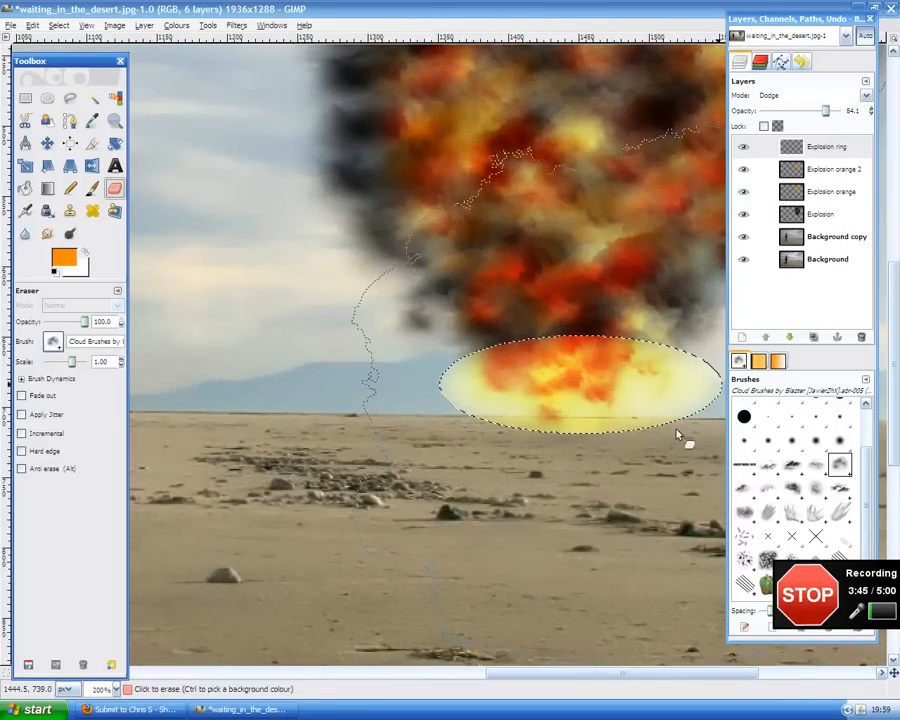
double_click(744, 443)
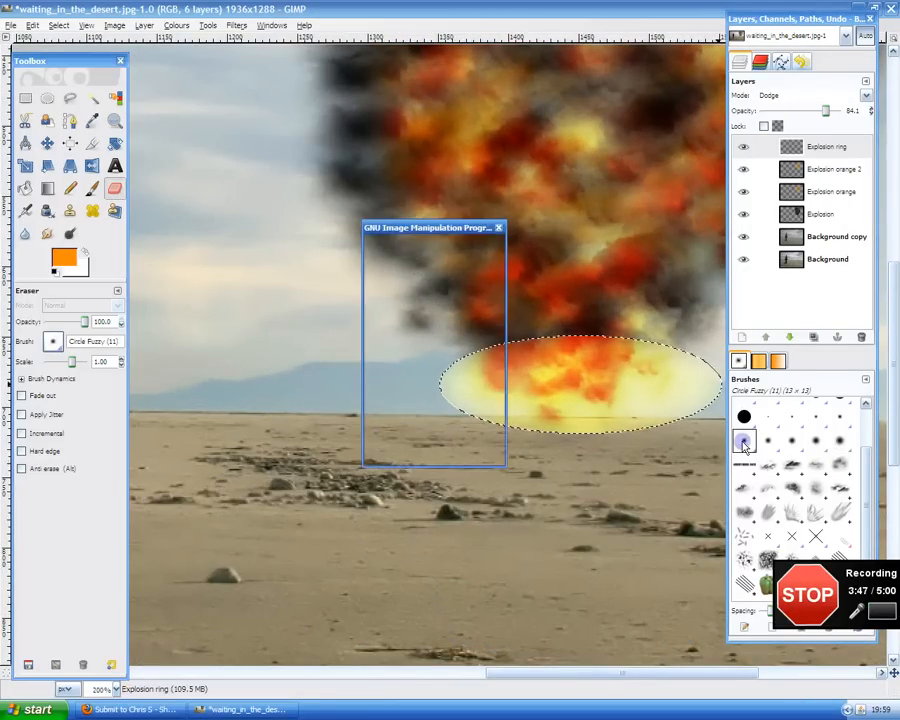
left_click(498, 228)
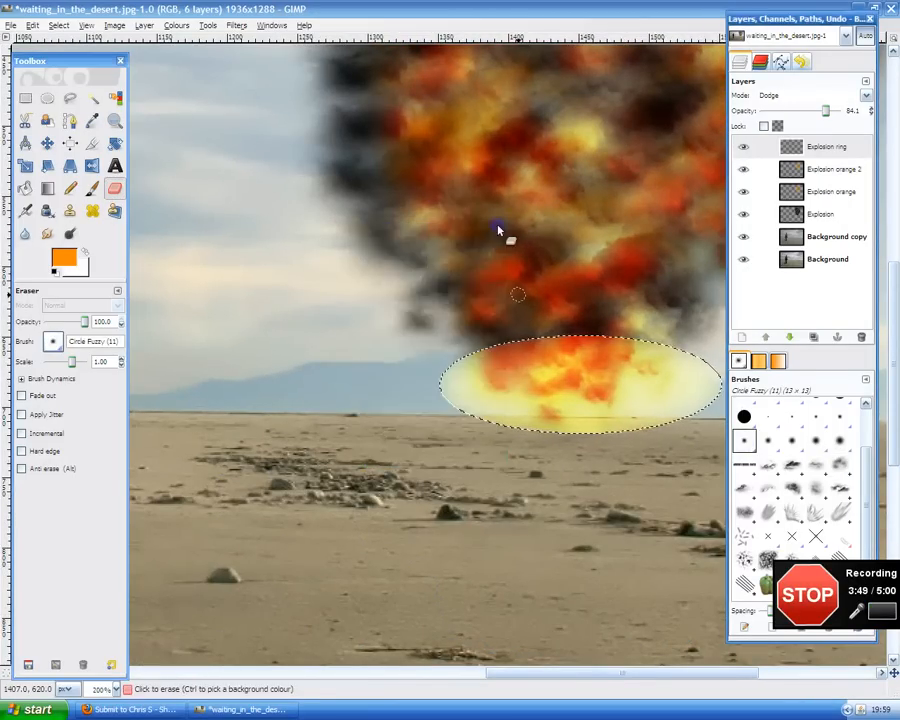
mouse_move(452, 368)
left_mouse_down()
mouse_move(442, 401)
mouse_move(446, 376)
mouse_move(467, 366)
mouse_move(450, 408)
mouse_move(472, 417)
mouse_move(444, 388)
mouse_move(469, 419)
left_mouse_up()
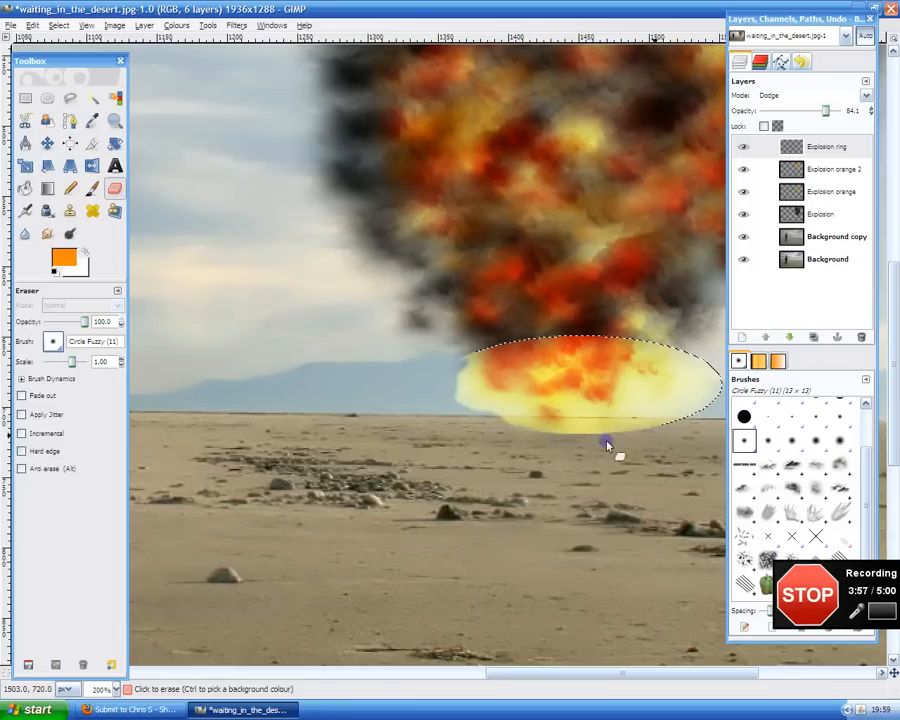
mouse_move(722, 393)
left_mouse_down()
mouse_move(719, 374)
mouse_move(715, 396)
mouse_move(705, 356)
mouse_move(710, 395)
left_mouse_up()
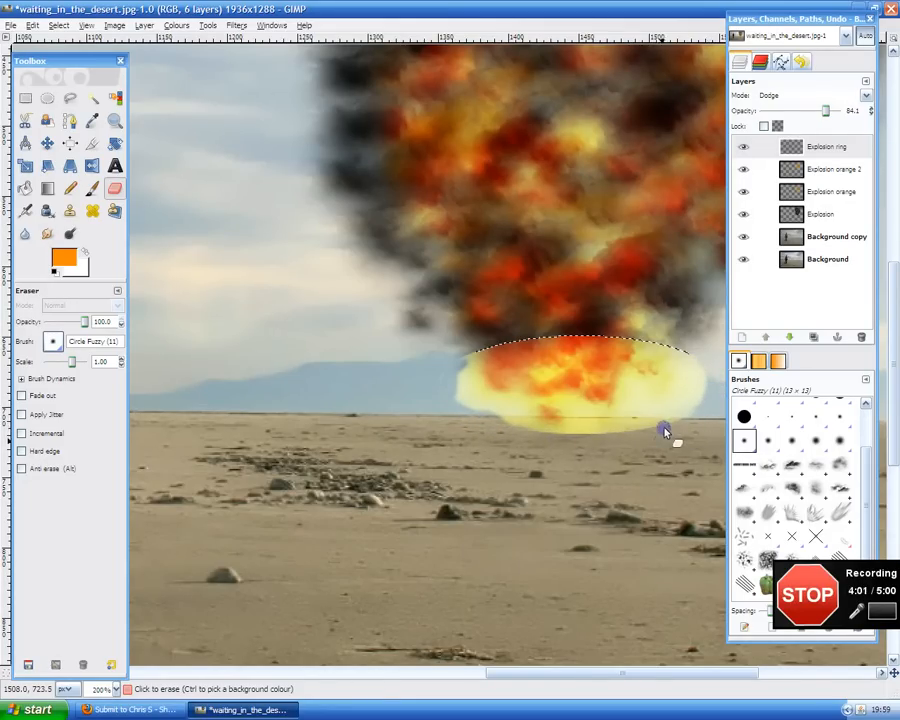
left_click_drag(665, 432, 680, 444)
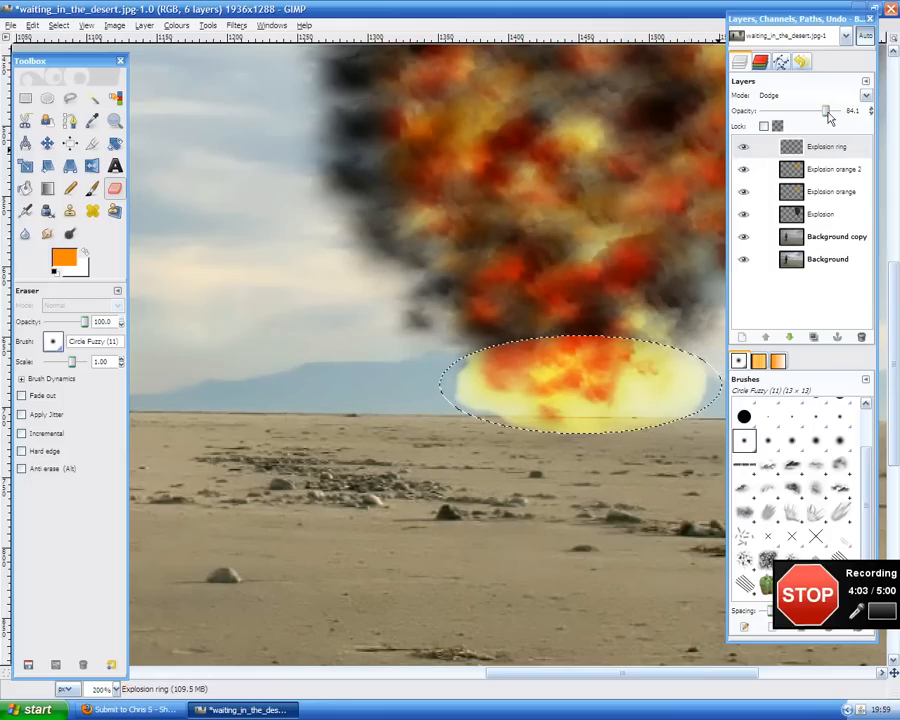
Step: Set the Explosion ring layer's opacity to 71 and erase more of the ellipse's left and lower edge
left_click_drag(828, 117, 817, 116)
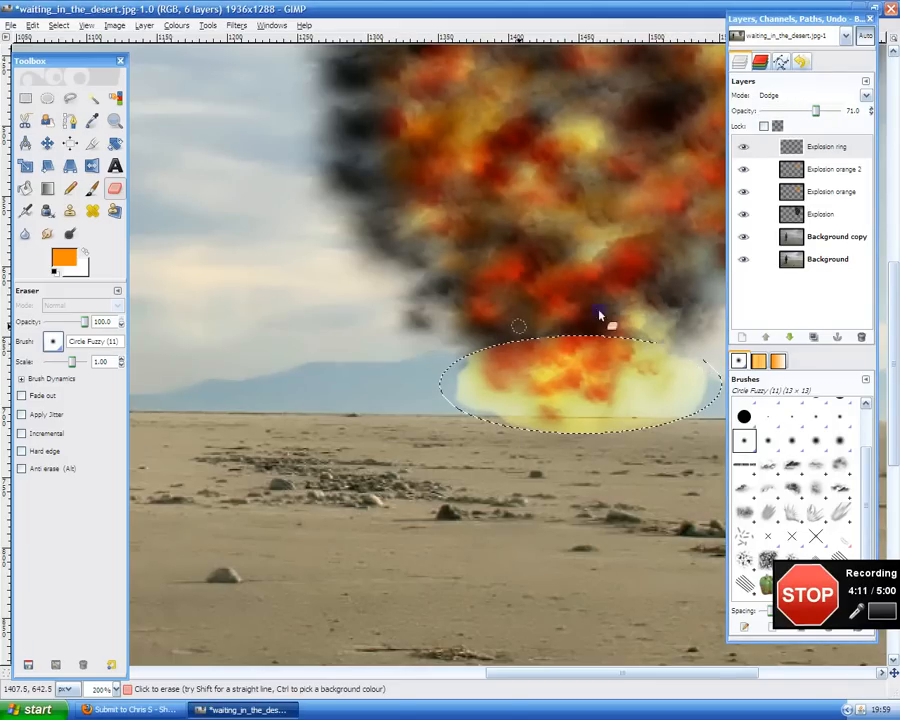
mouse_move(506, 331)
left_mouse_down()
mouse_move(454, 363)
mouse_move(457, 398)
mouse_move(465, 409)
mouse_move(459, 375)
mouse_move(467, 363)
mouse_move(466, 405)
mouse_move(545, 433)
left_mouse_up()
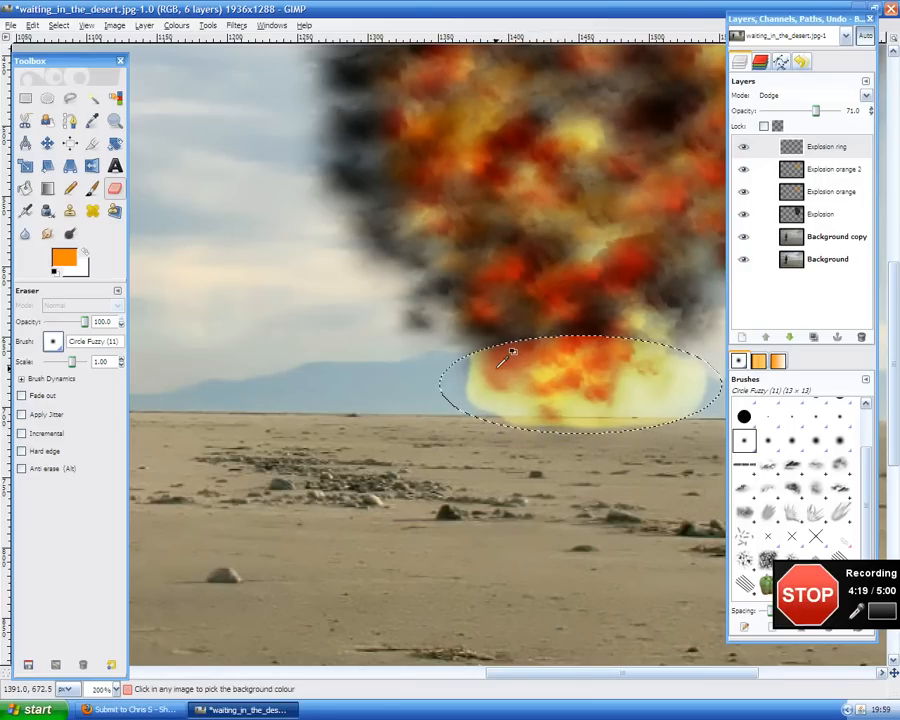
scroll(495, 378, "down", 2)
scroll(485, 375, "down", 3)
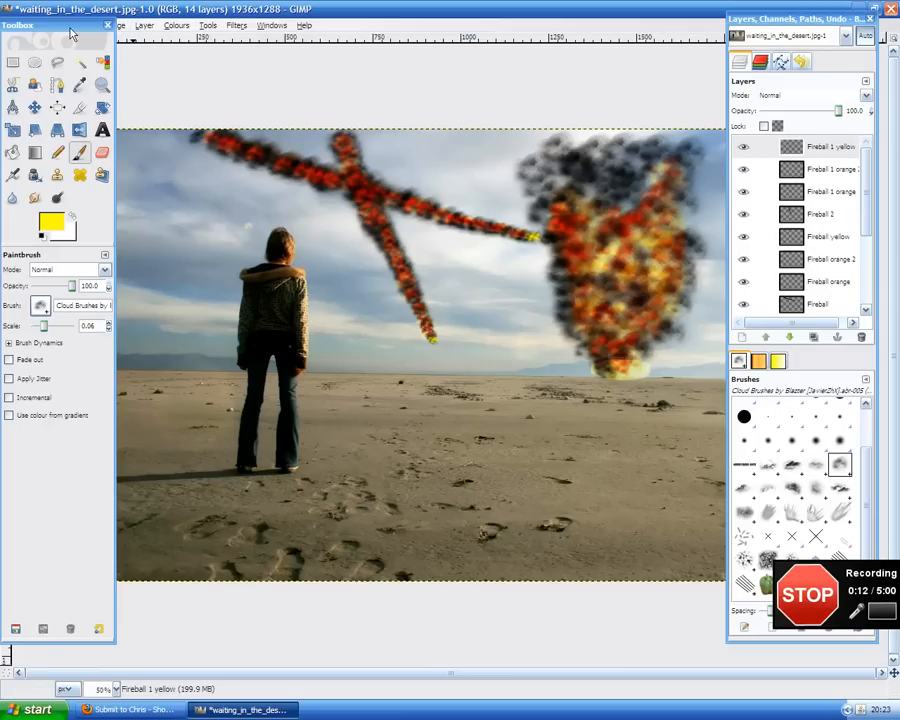
Step: Open explosion.png from My Pictures as a new layer in the desert image
left_click_drag(72, 35, 72, 88)
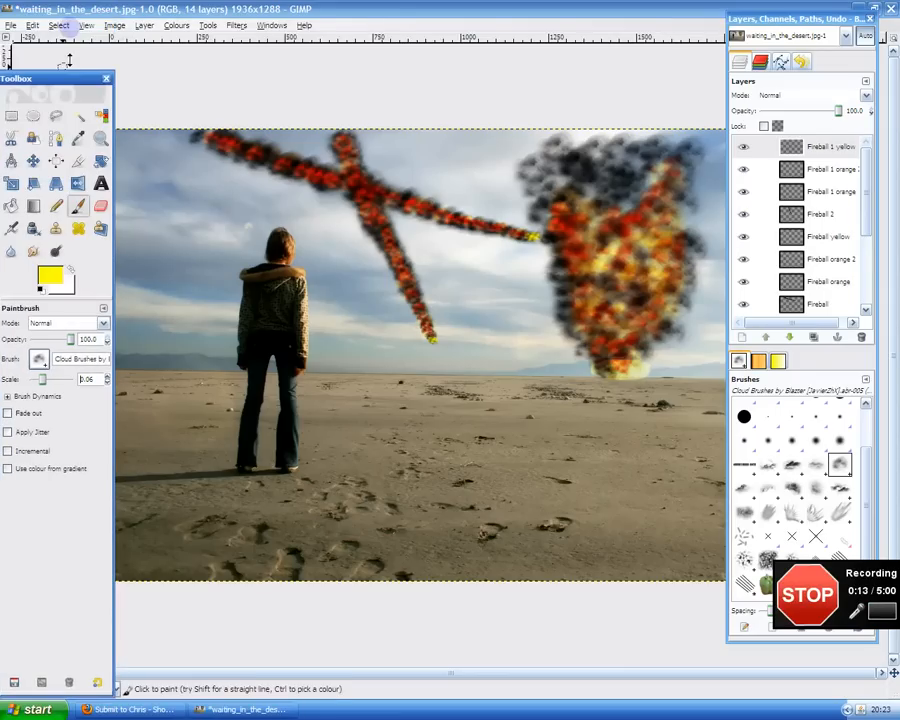
left_click(10, 25)
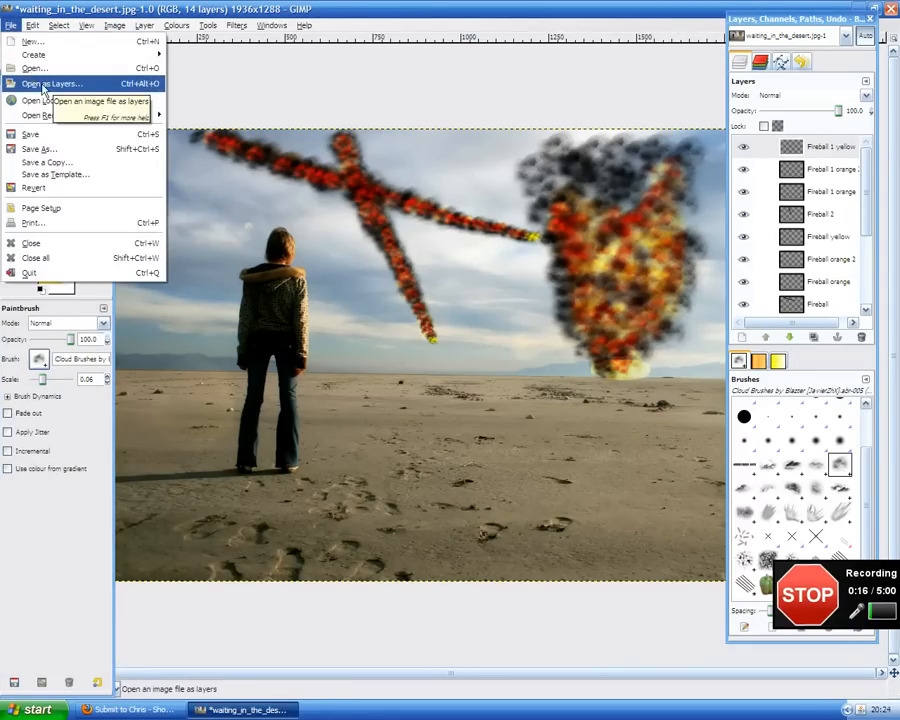
left_click(43, 88)
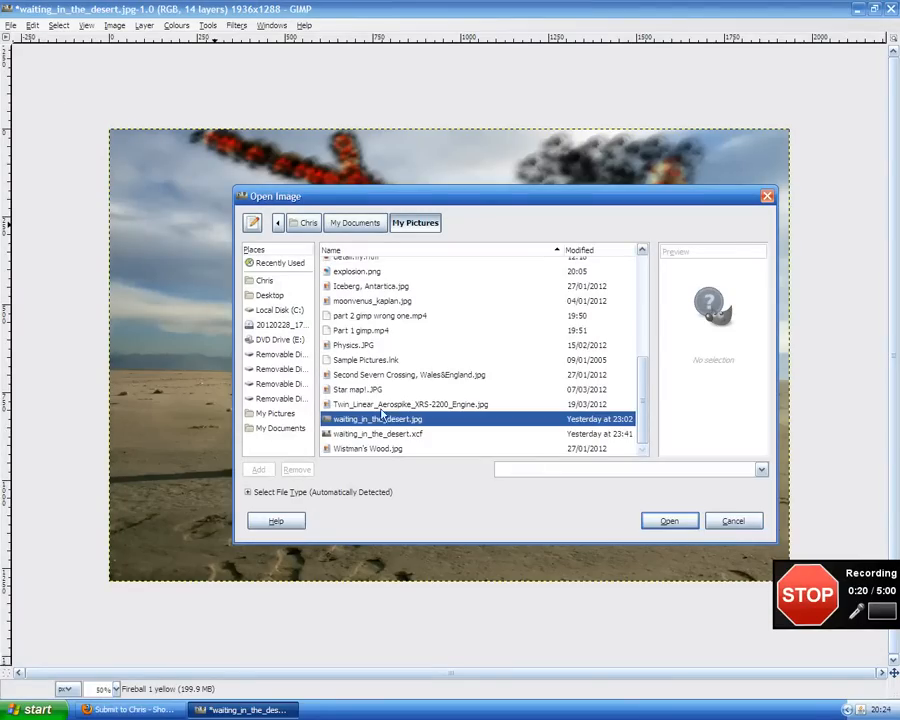
scroll(338, 378, "up", 1)
left_click(352, 303)
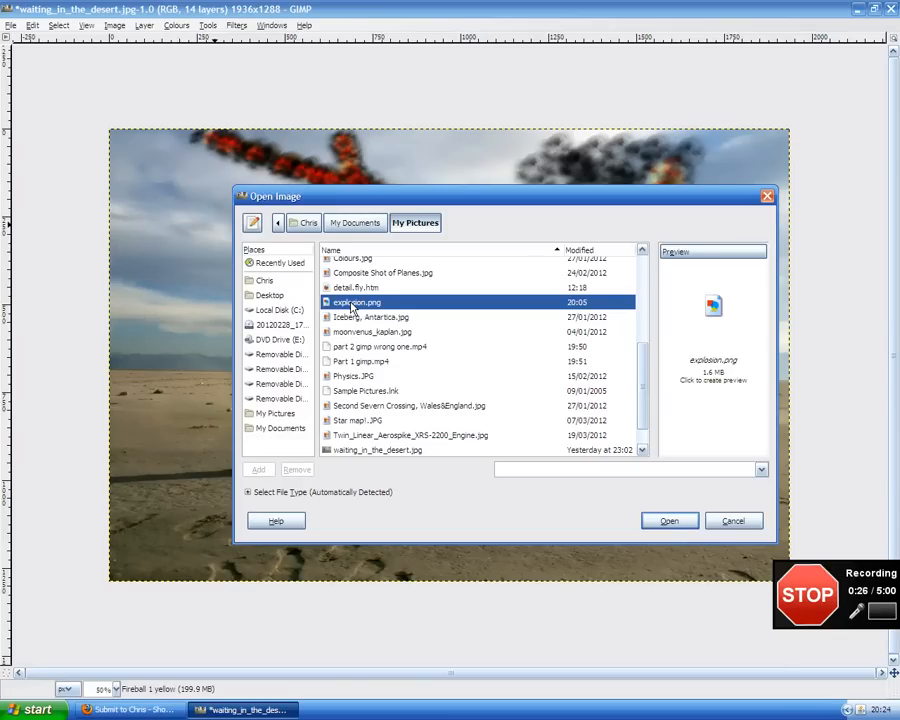
left_click(669, 521)
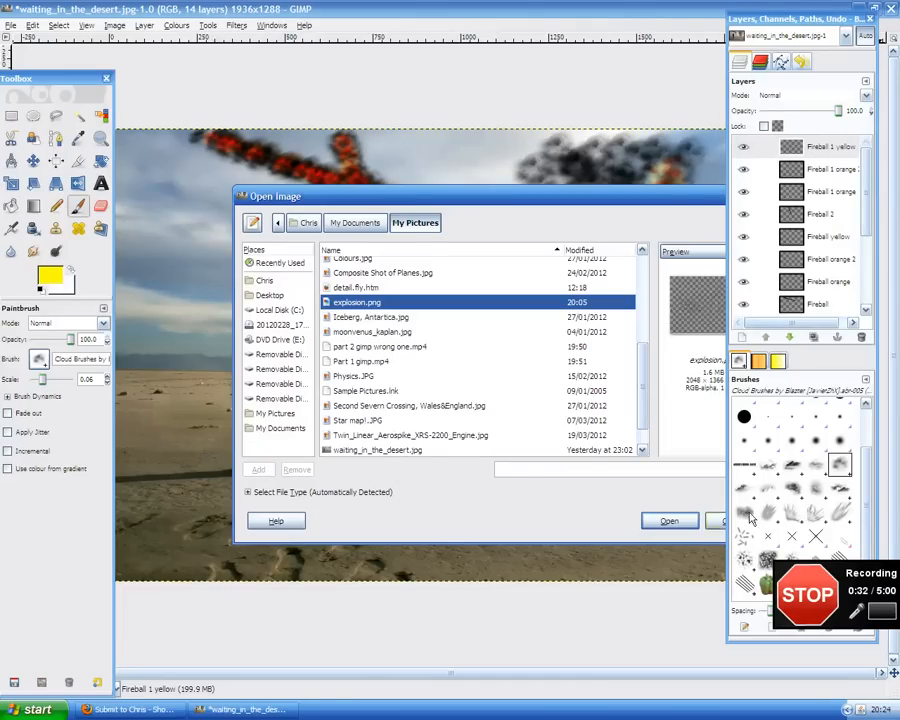
left_click(679, 528)
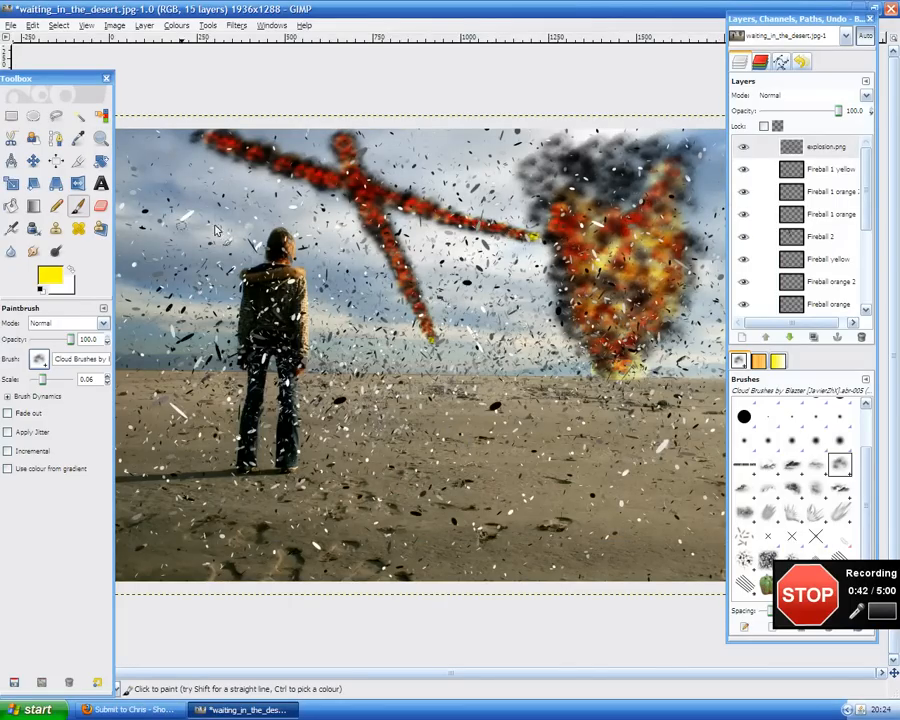
Step: Scale the explosion.png layer to 282 × 188 pixels with linked proportions and place it over the explosion's base
left_click_drag(72, 80, 91, 96)
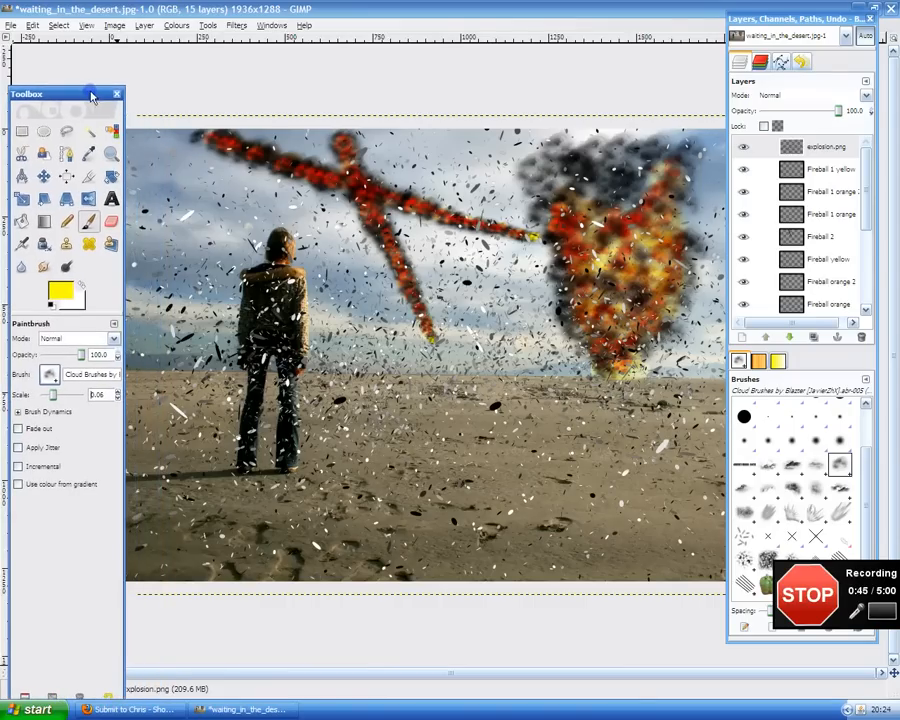
left_click(25, 203)
left_click_drag(61, 96, 33, 310)
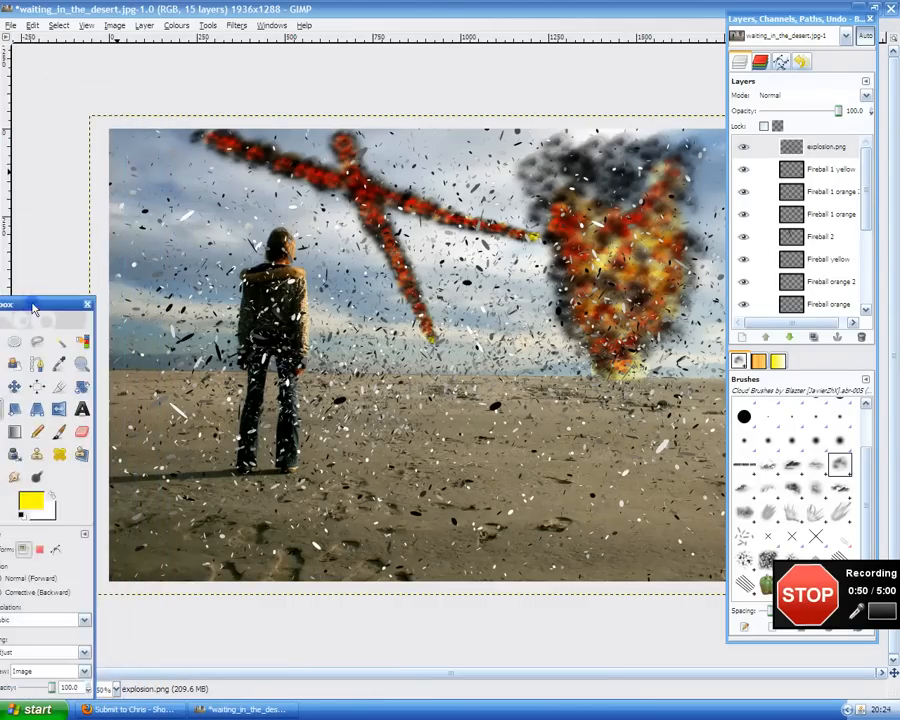
left_click(100, 125)
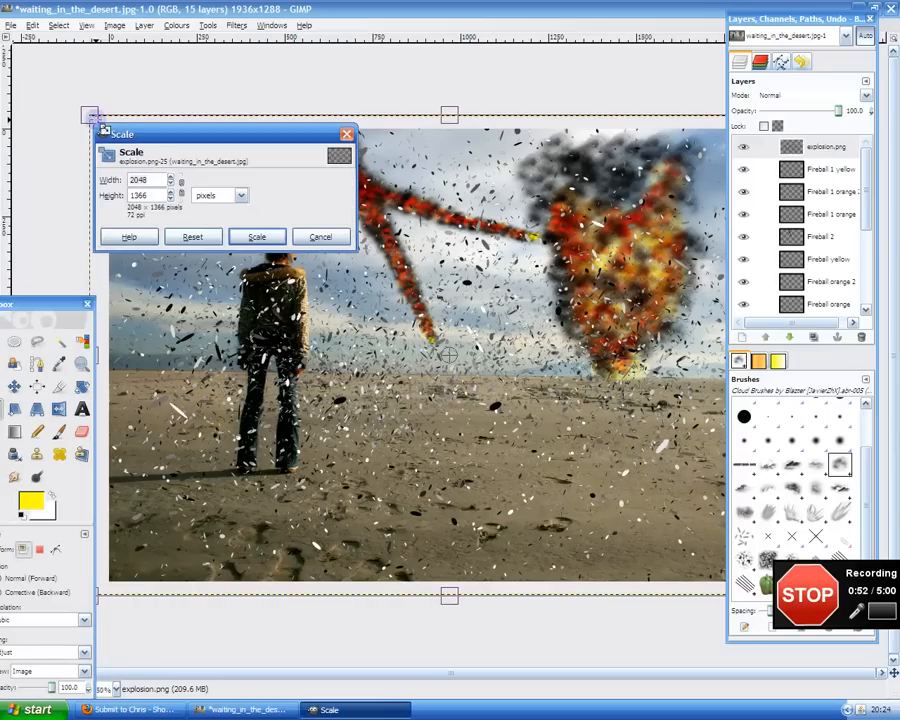
left_click_drag(103, 130, 400, 260)
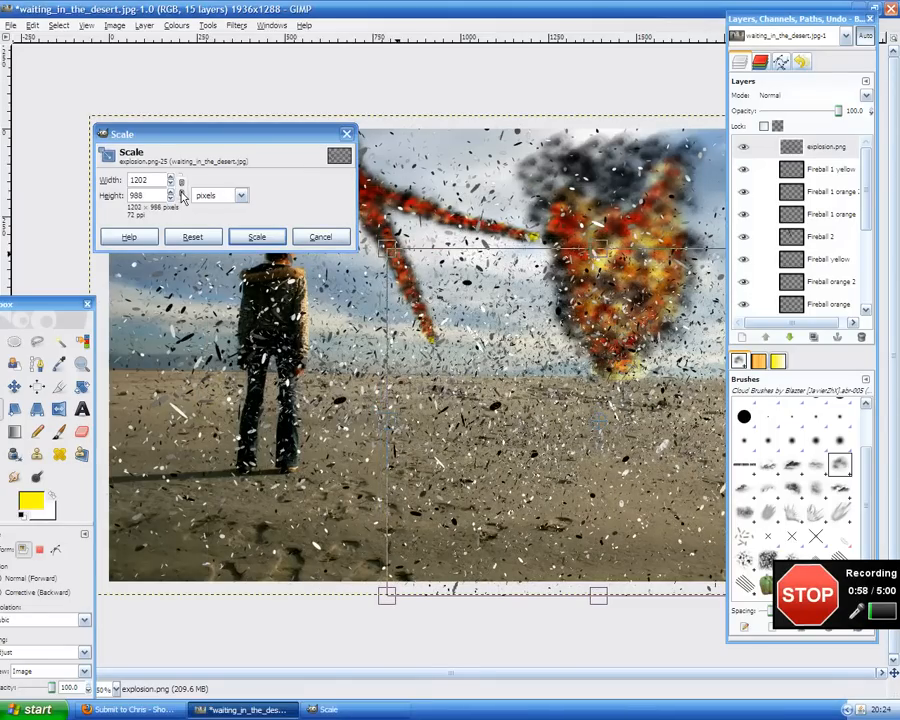
left_click(182, 196)
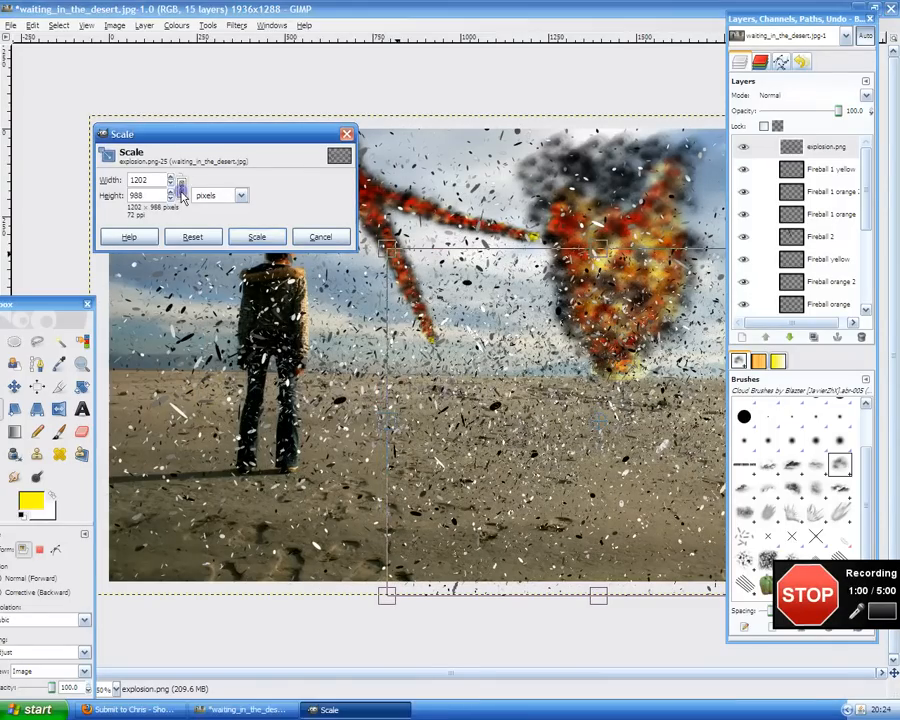
left_click_drag(388, 247, 515, 452)
left_click_drag(682, 513, 614, 372)
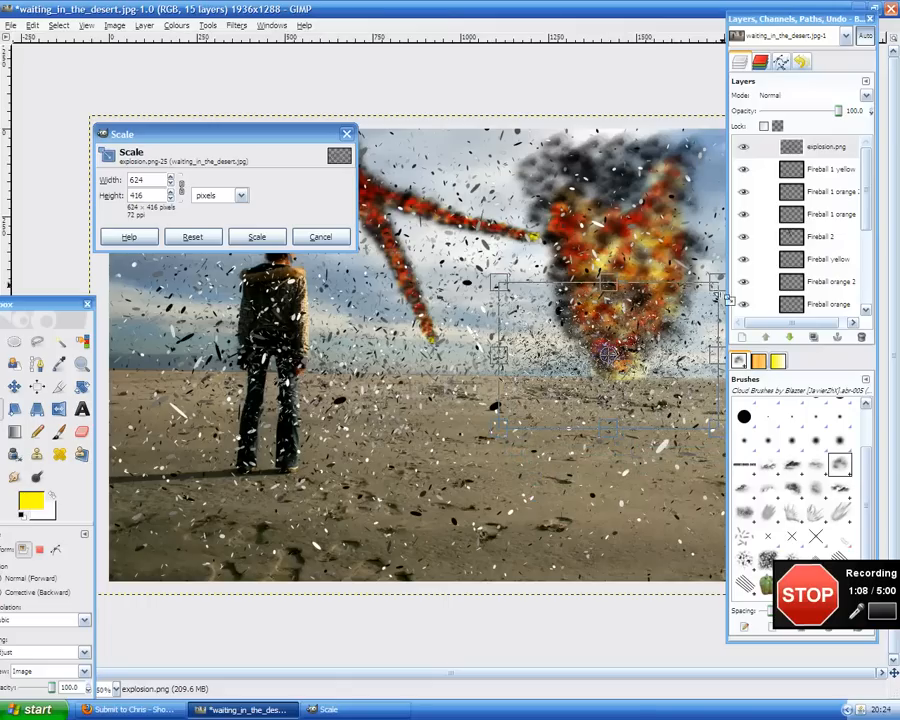
left_click_drag(680, 336, 631, 373)
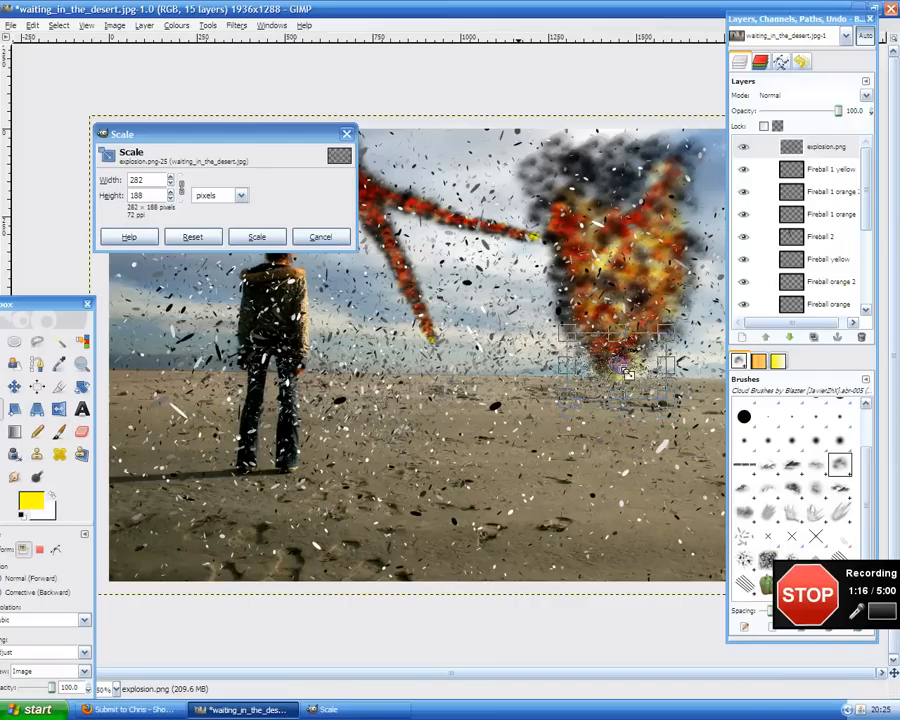
left_click(254, 237)
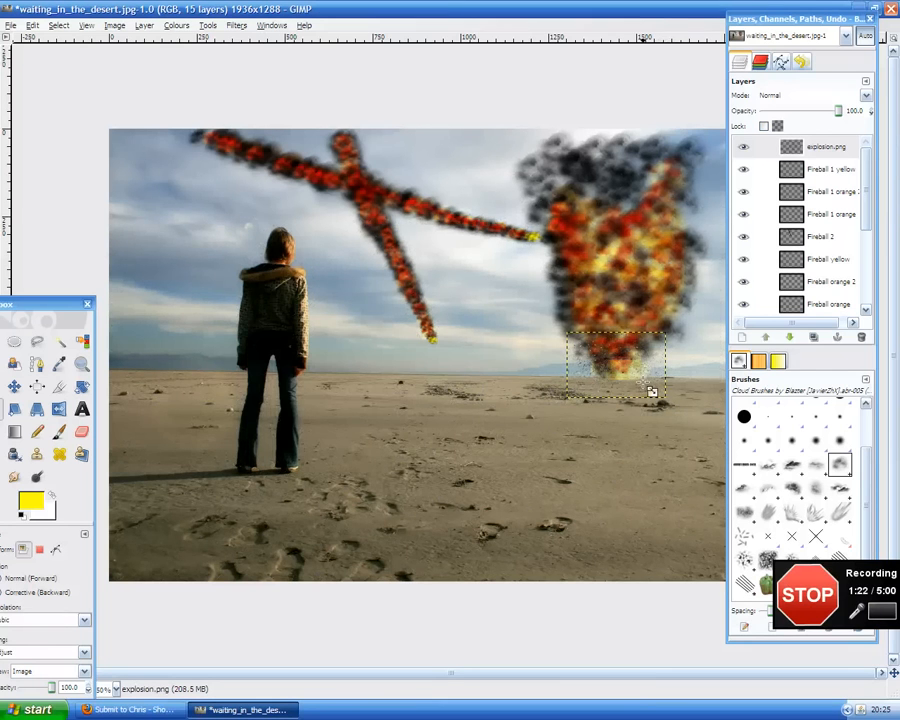
Step: Scale the explosion.png layer to 262 × 174 pixels and centre the debris on the explosion's base
scroll(651, 391, "up", 2, "ctrl")
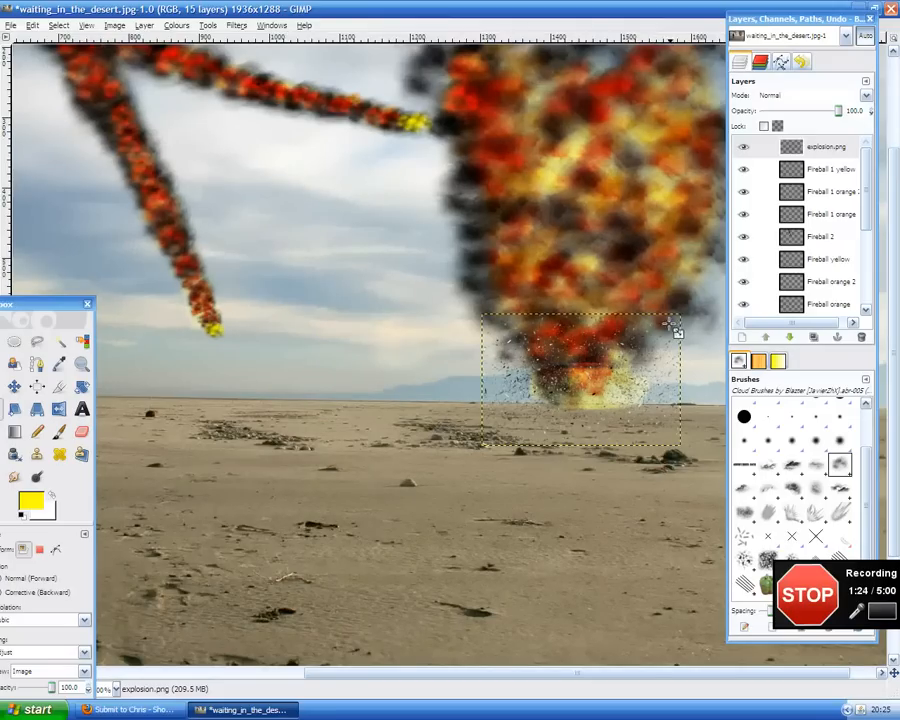
left_click_drag(676, 322, 674, 330)
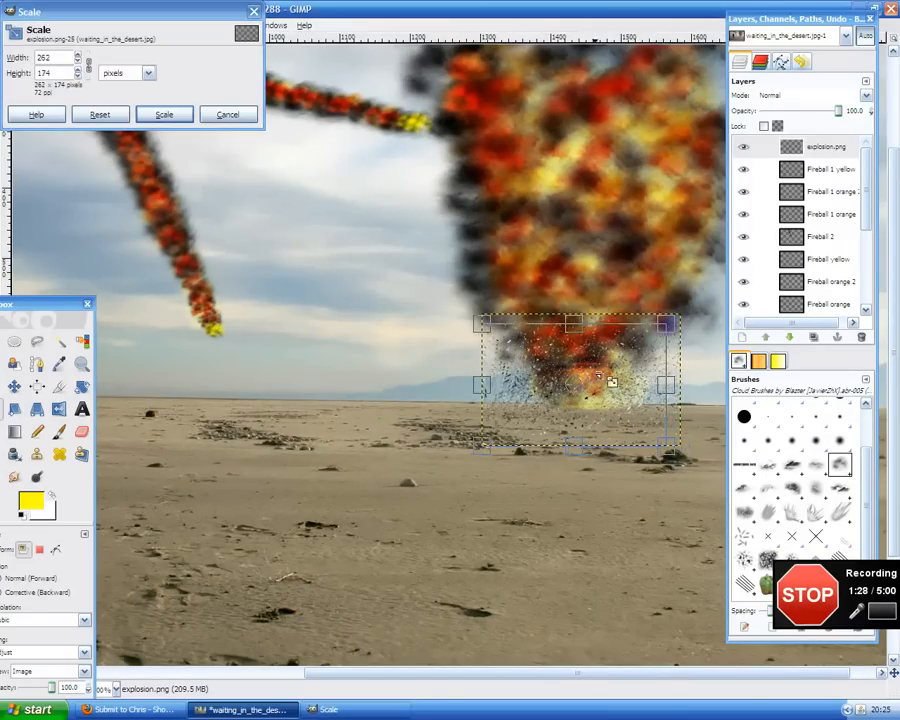
left_click_drag(583, 379, 596, 392)
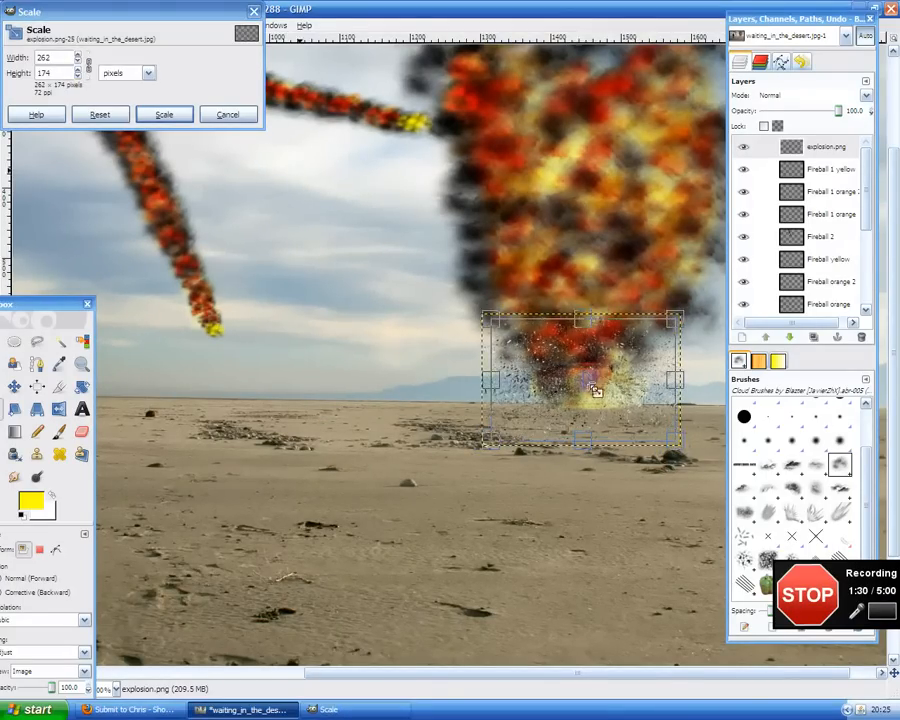
left_click(165, 116)
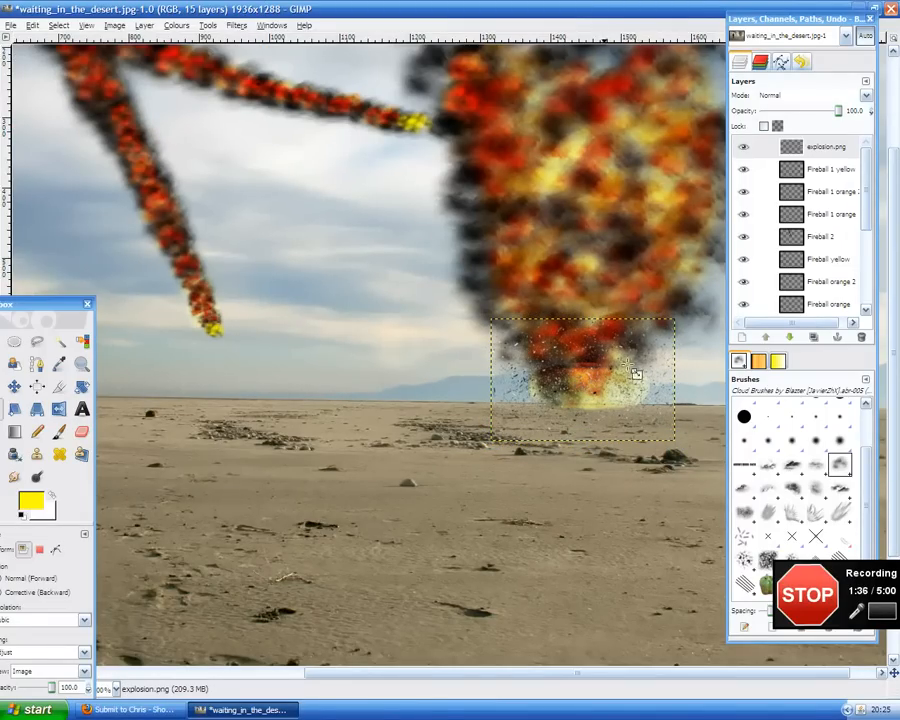
Step: Erase the outer edges of the debris on the explosion.png layer with the Eraser and the Circle Fuzzy (11) brush at scale 1.00
left_click_drag(54, 303, 178, 62)
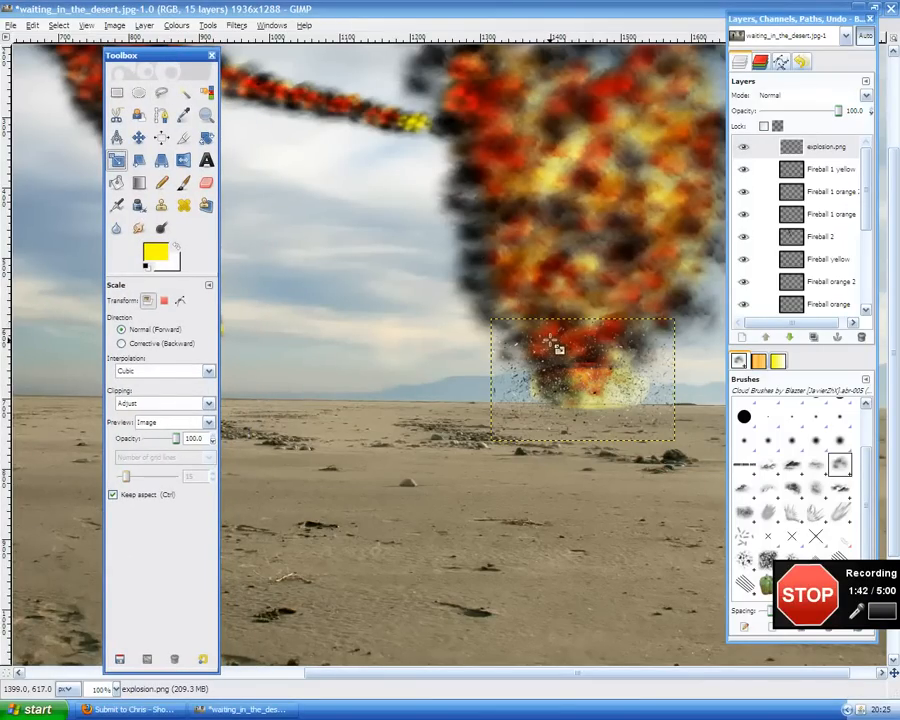
scroll(563, 350, "down", 3)
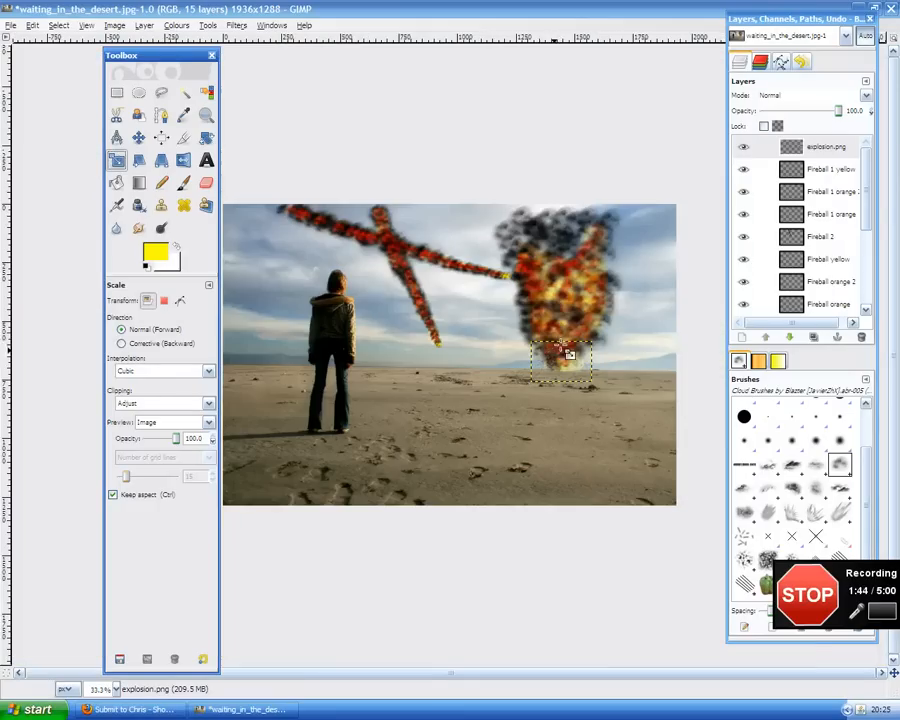
scroll(612, 374, "up", 1)
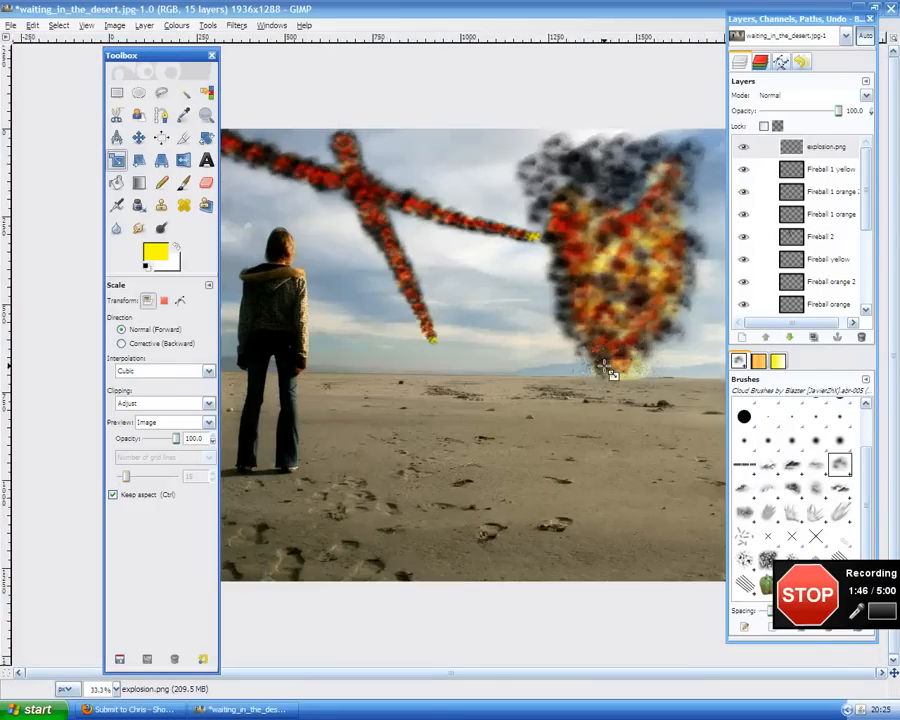
scroll(612, 374, "up", 2)
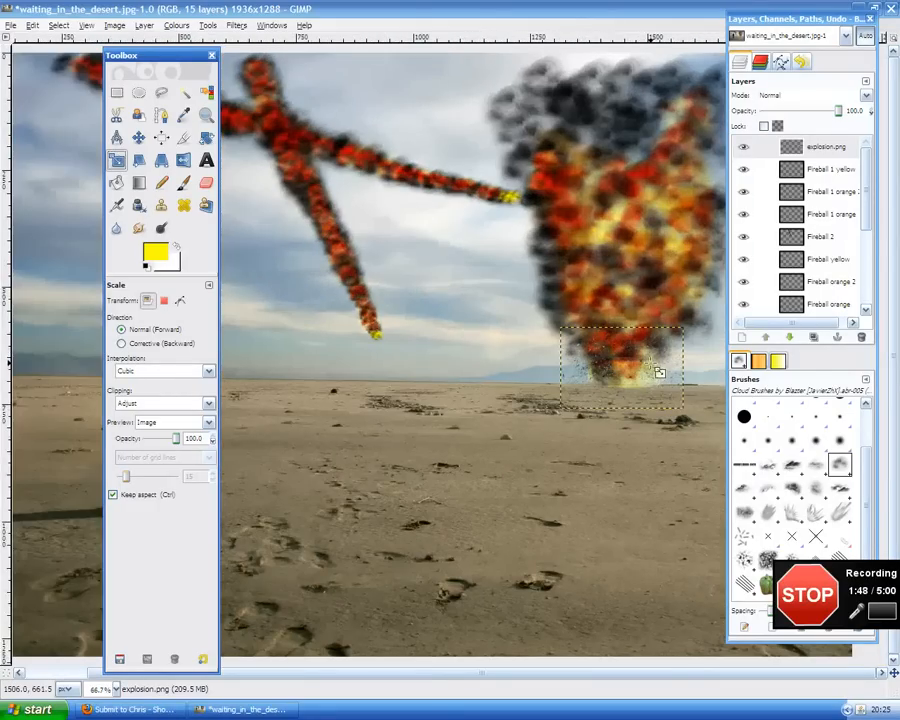
scroll(659, 372, "up", 1)
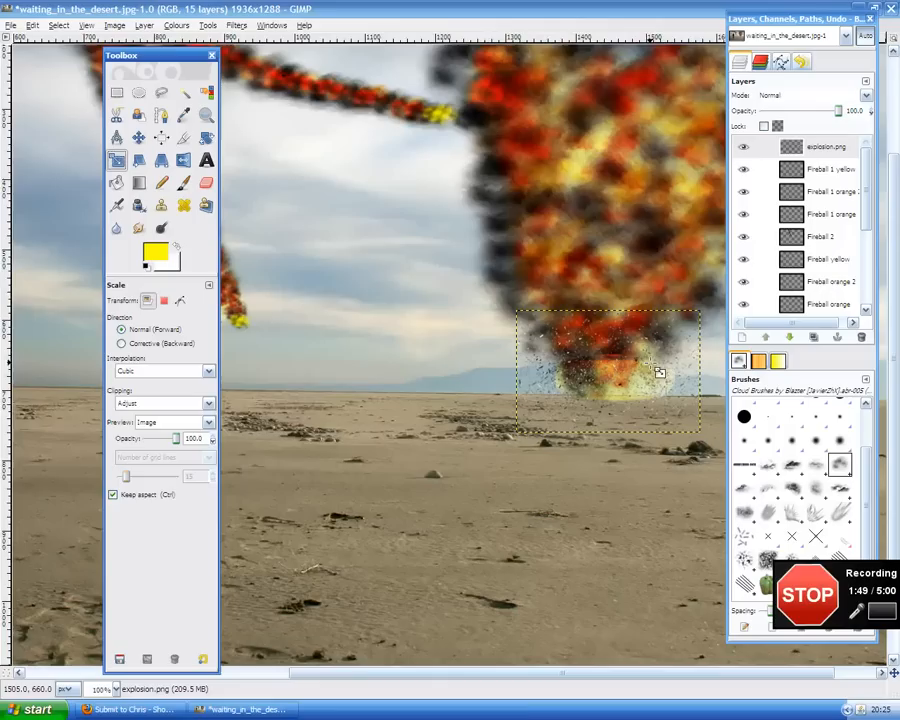
left_click(203, 183)
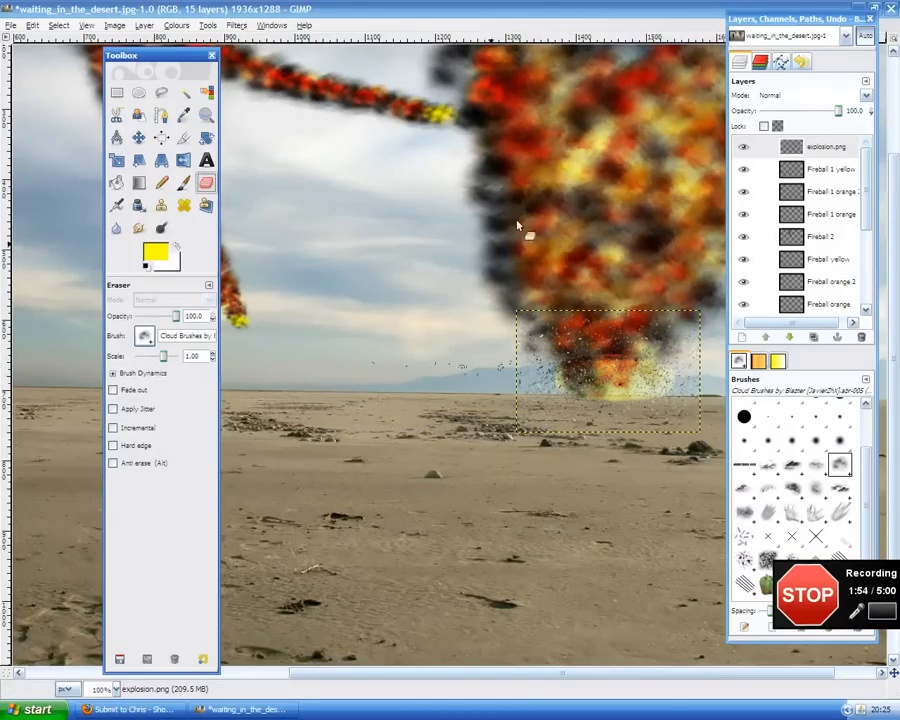
left_click(744, 441)
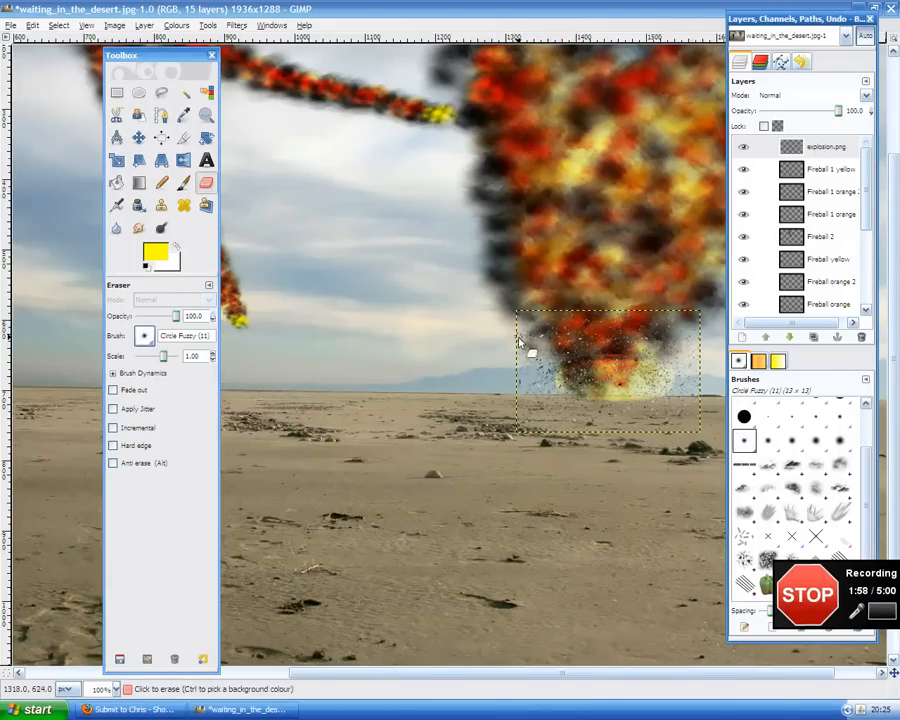
mouse_move(519, 338)
left_mouse_down()
mouse_move(526, 435)
mouse_move(510, 432)
mouse_move(603, 440)
mouse_move(616, 427)
mouse_move(711, 428)
mouse_move(703, 418)
mouse_move(690, 436)
mouse_move(702, 408)
mouse_move(660, 318)
left_mouse_up()
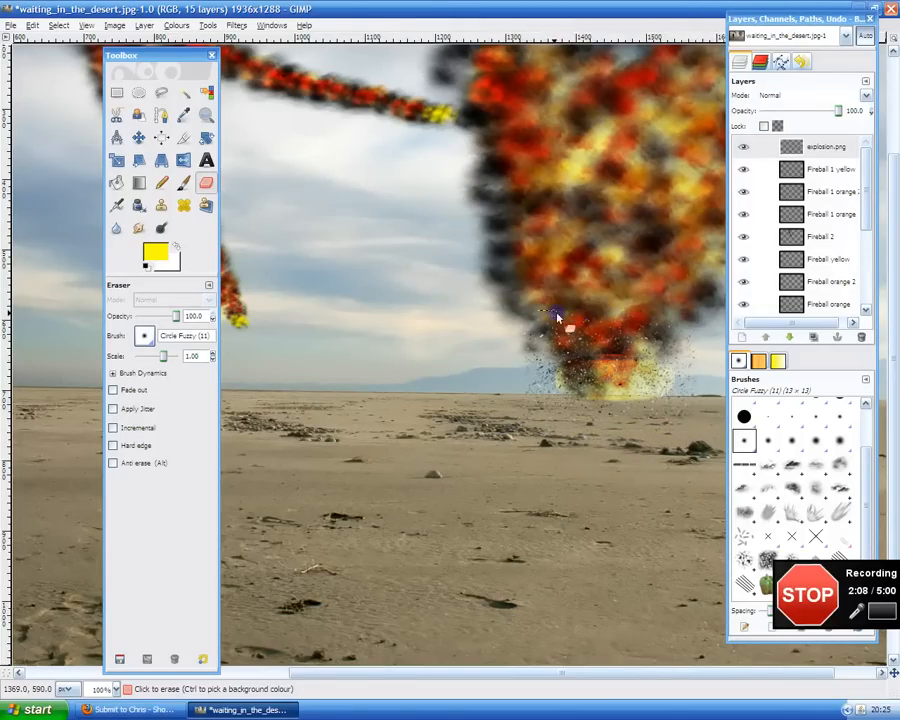
left_click_drag(558, 318, 550, 326)
mouse_move(648, 314)
left_mouse_down()
mouse_move(685, 332)
mouse_move(667, 332)
mouse_move(692, 353)
mouse_move(726, 367)
mouse_move(697, 382)
mouse_move(679, 409)
mouse_move(701, 367)
mouse_move(650, 413)
mouse_move(613, 425)
mouse_move(565, 406)
mouse_move(528, 401)
mouse_move(530, 411)
mouse_move(543, 381)
mouse_move(541, 388)
mouse_move(530, 368)
mouse_move(557, 404)
left_mouse_up()
mouse_move(645, 421)
left_mouse_down()
mouse_move(687, 392)
mouse_move(697, 342)
mouse_move(701, 381)
left_mouse_up()
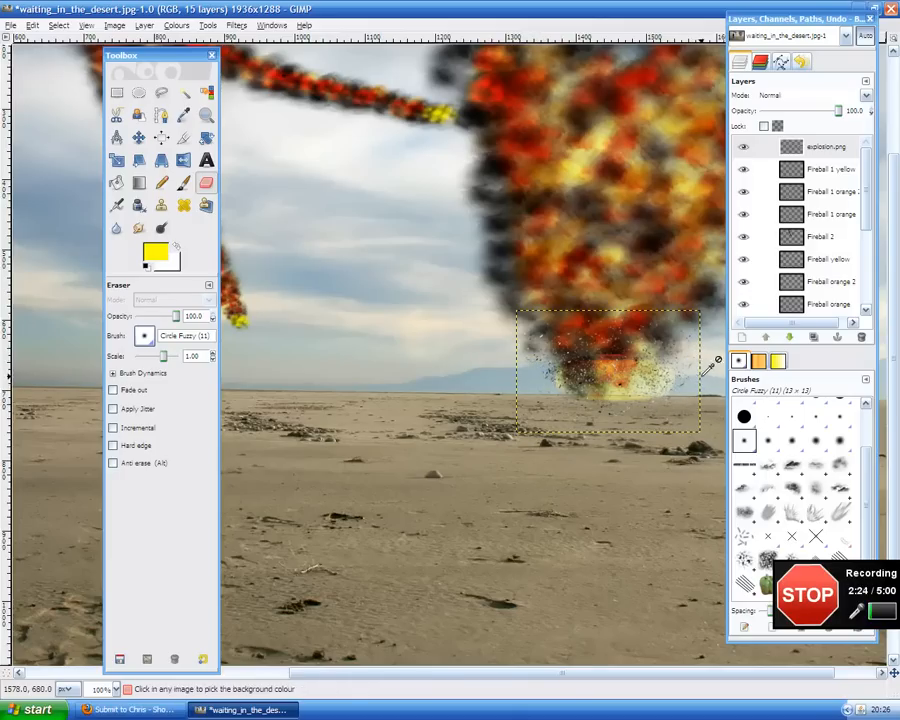
key("minus")
key("minus")
key("minus")
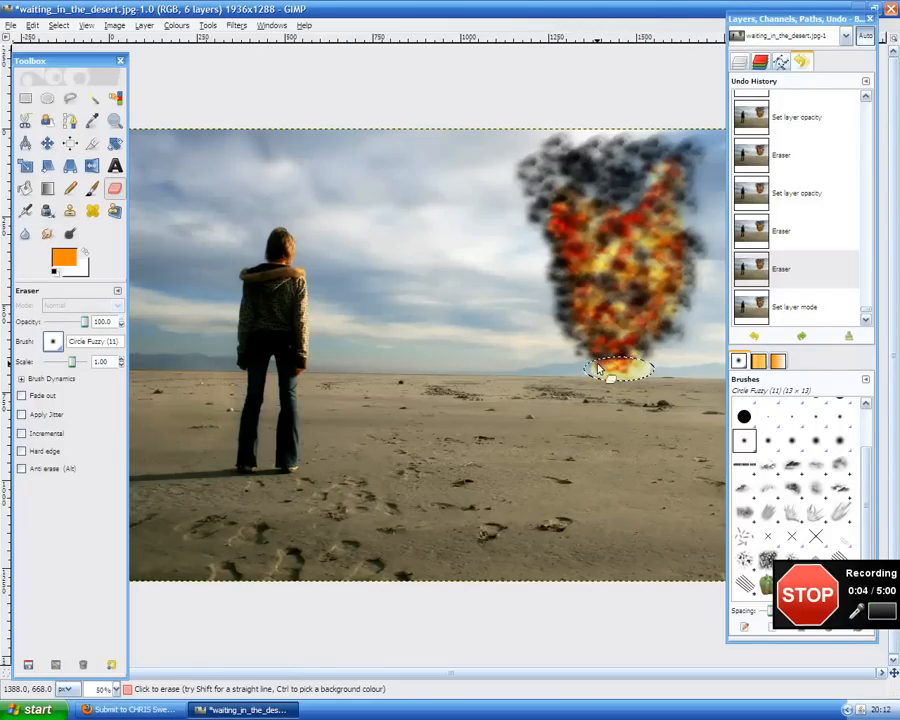
Step: Create a transparent 1936 × 1288 px layer named Fireball above the Explosion ring layer
left_click(741, 64)
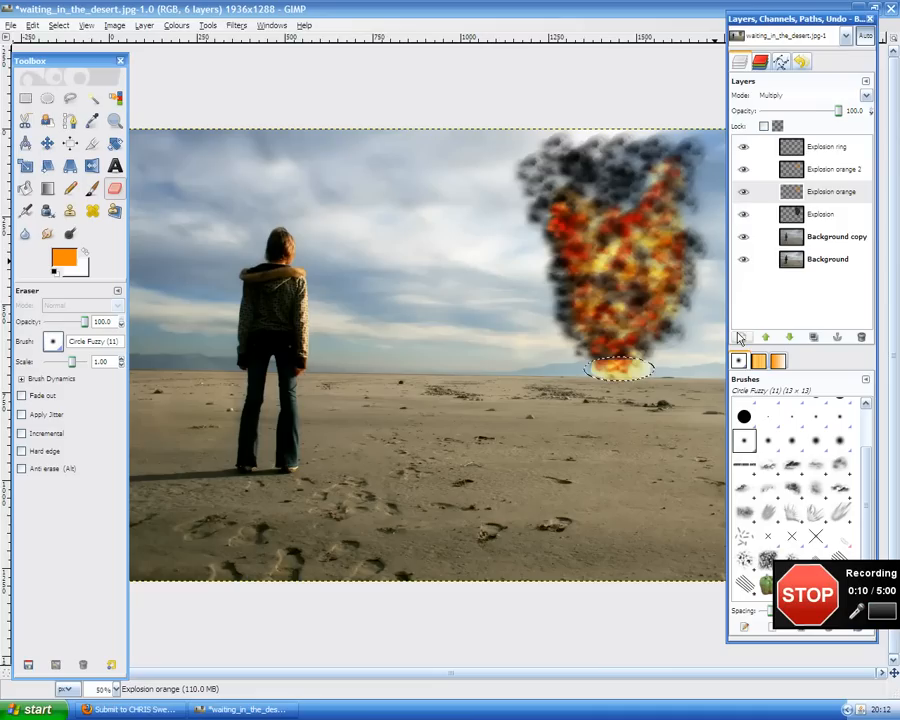
left_click(824, 148)
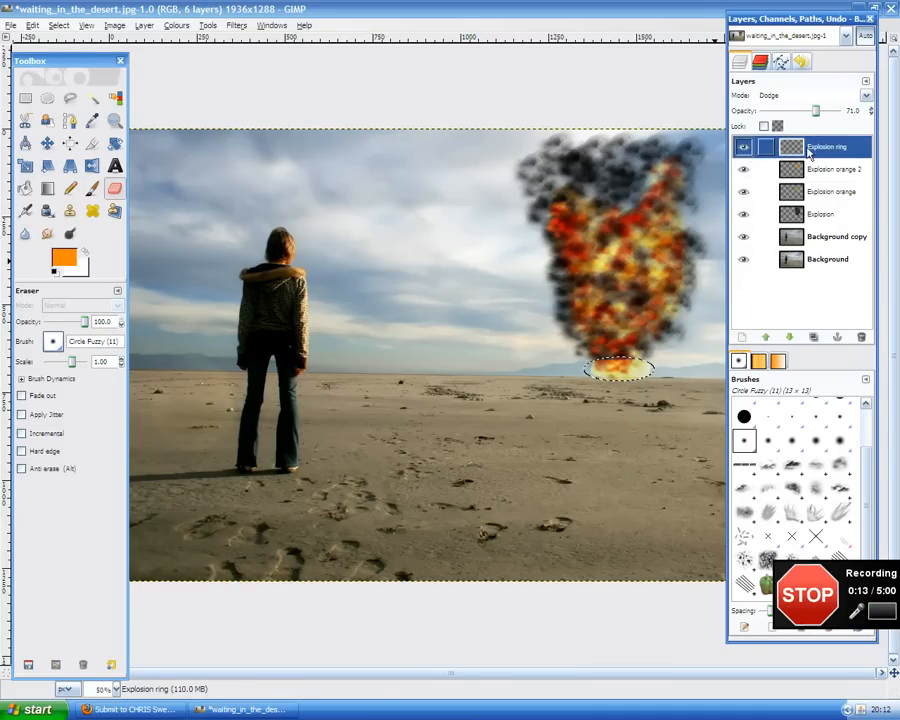
left_click(745, 338)
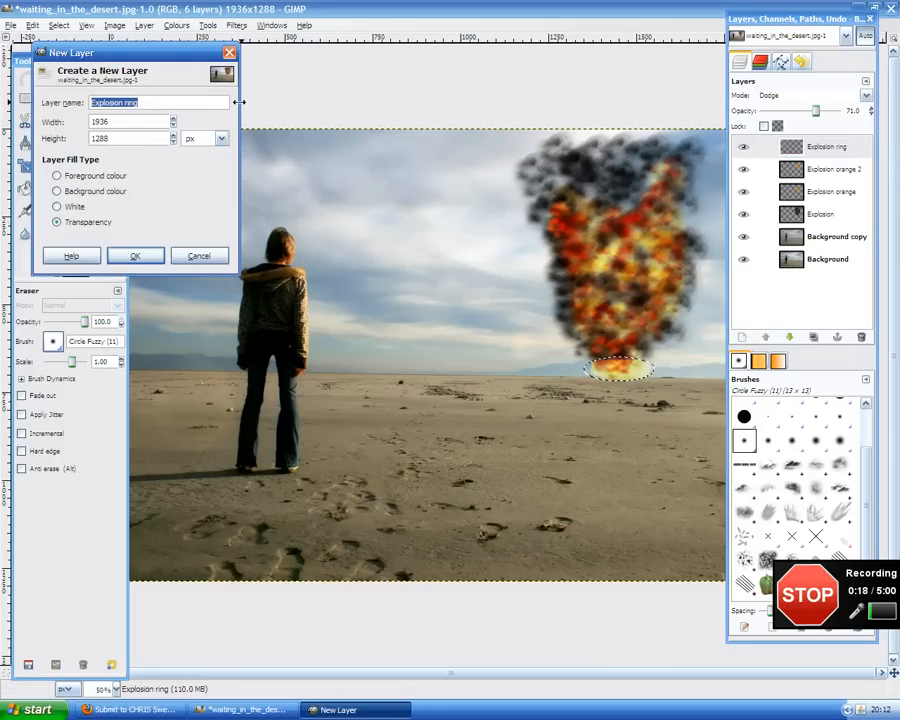
type("F")
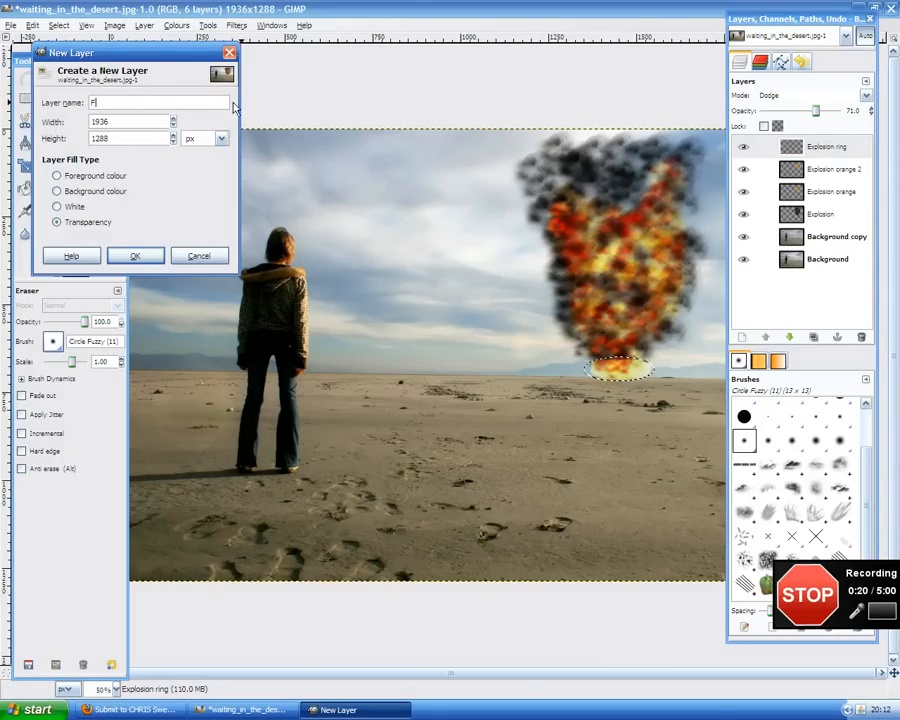
type("ireball")
left_click(141, 256)
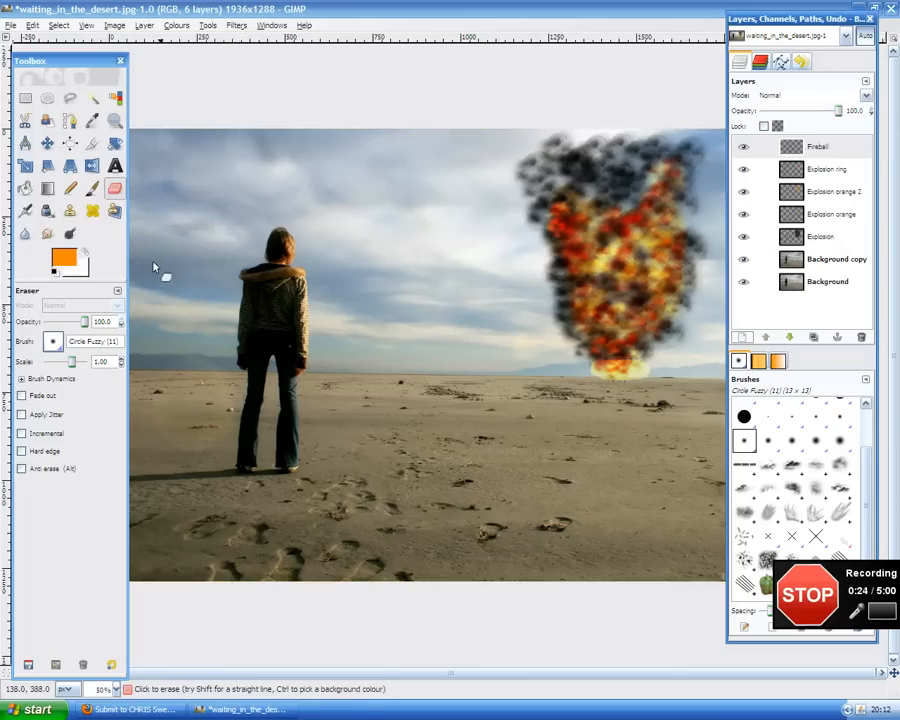
Step: Set up the Paintbrush with the Cloud Brushes abr-005 brush at scale 0.15 and reset the colours to black and white
left_click_drag(58, 63, 48, 29)
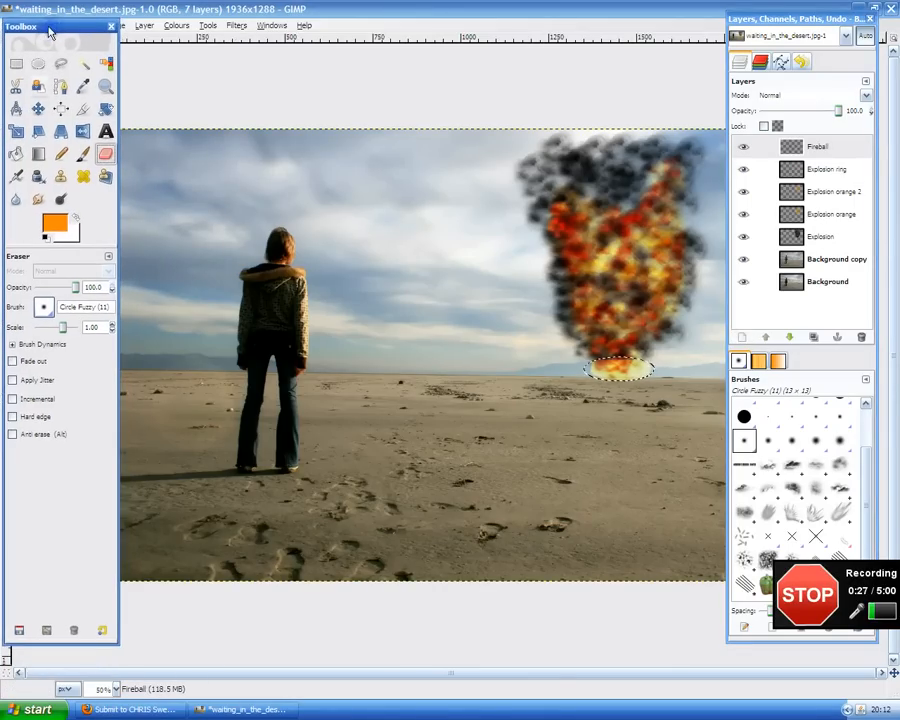
left_click(88, 155)
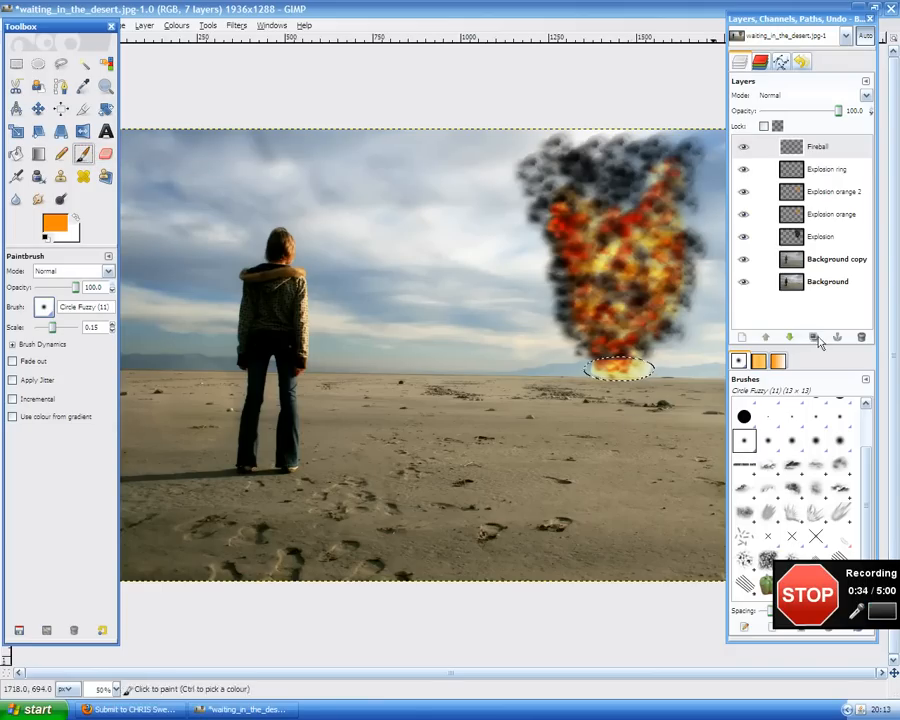
double_click(793, 466)
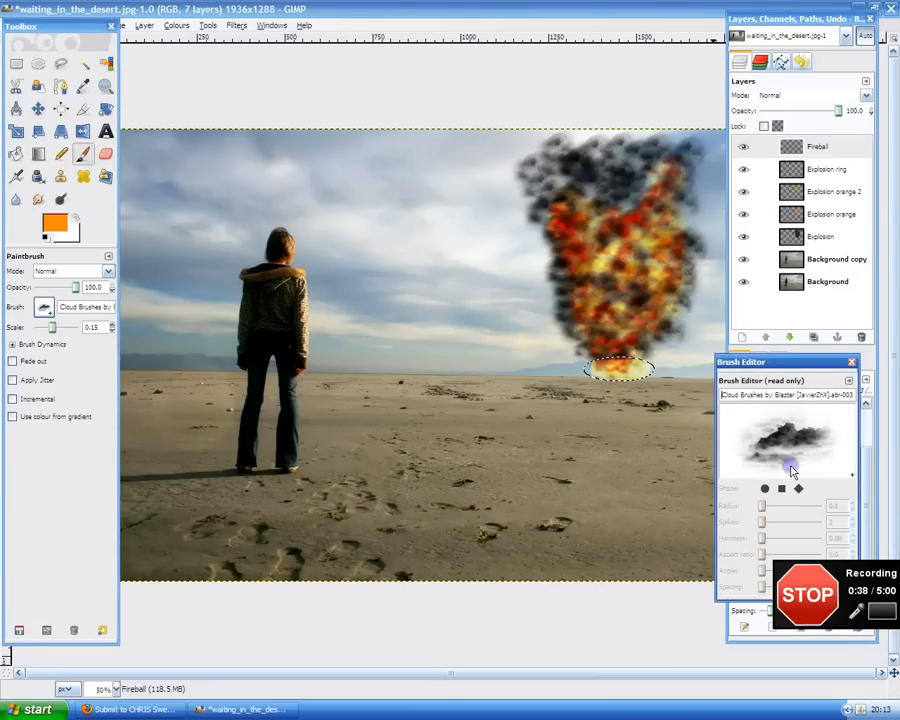
left_click(851, 362)
left_click(841, 467)
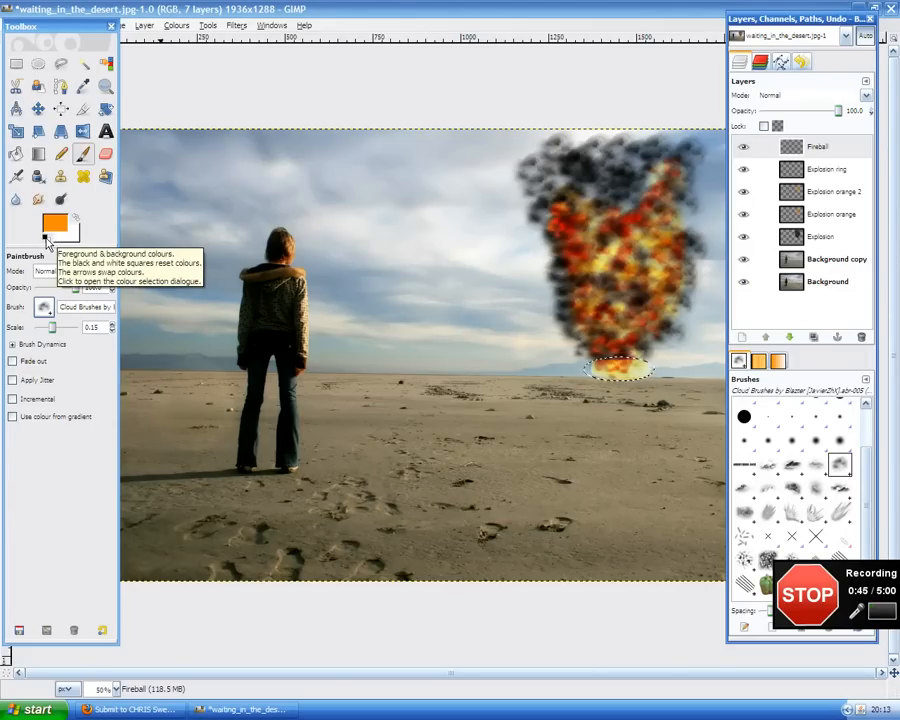
left_click(45, 238)
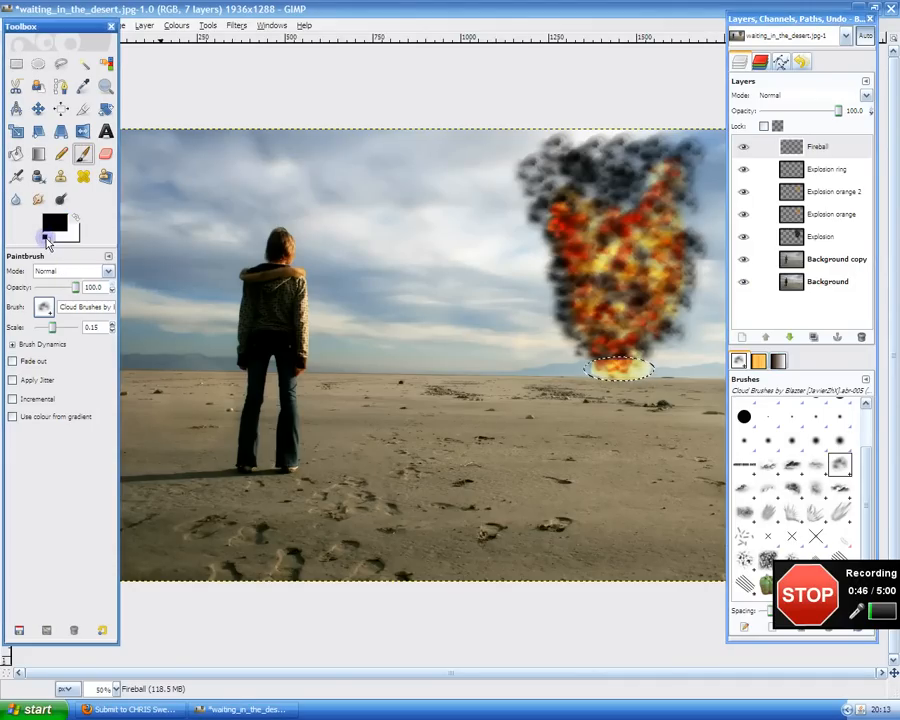
left_click(202, 142)
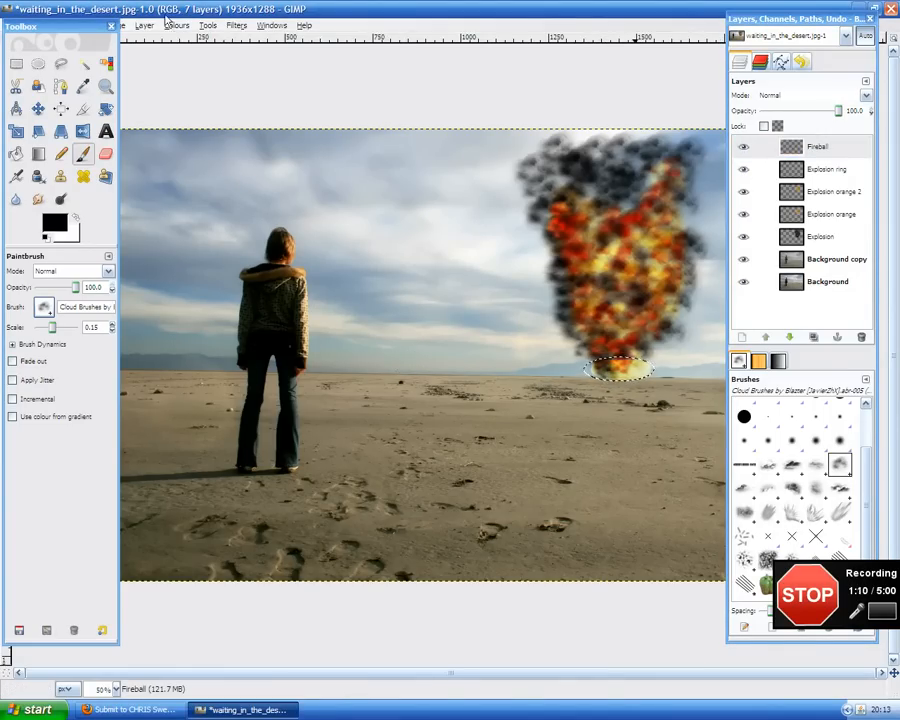
Step: Clear the elliptical selection around the explosion's base and make the Fireball layer active with its name kept
left_click_drag(92, 24, 83, 55)
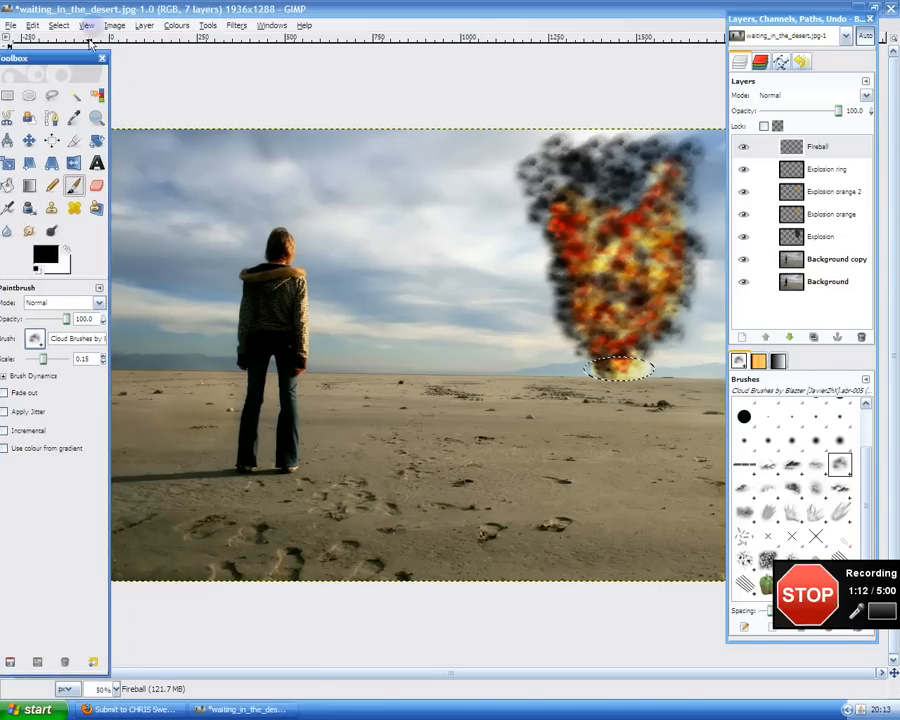
left_click(65, 26)
left_click(65, 26)
left_click(65, 26)
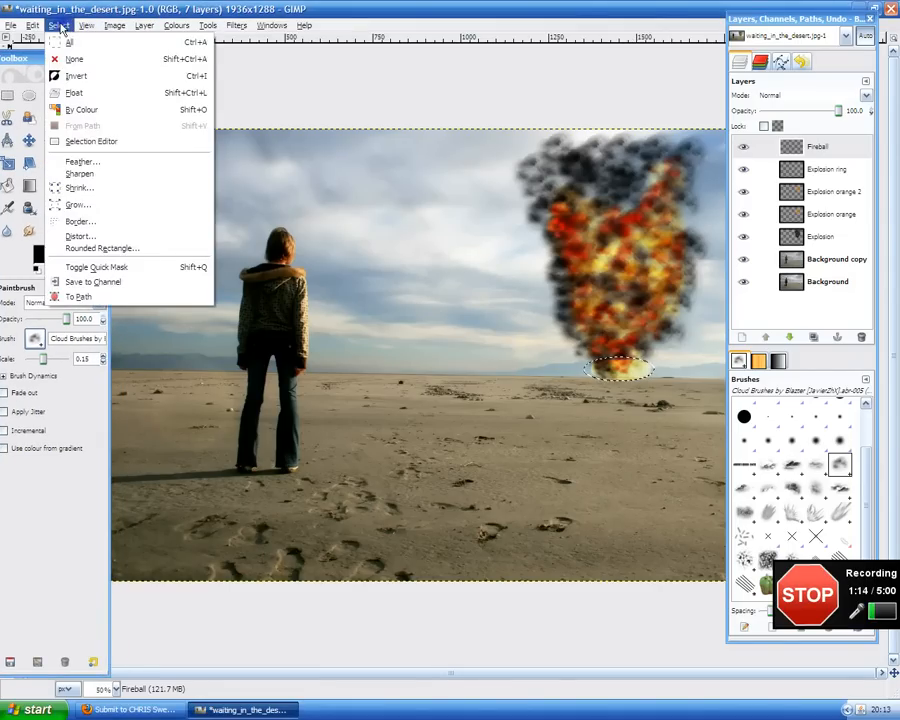
left_click(66, 59)
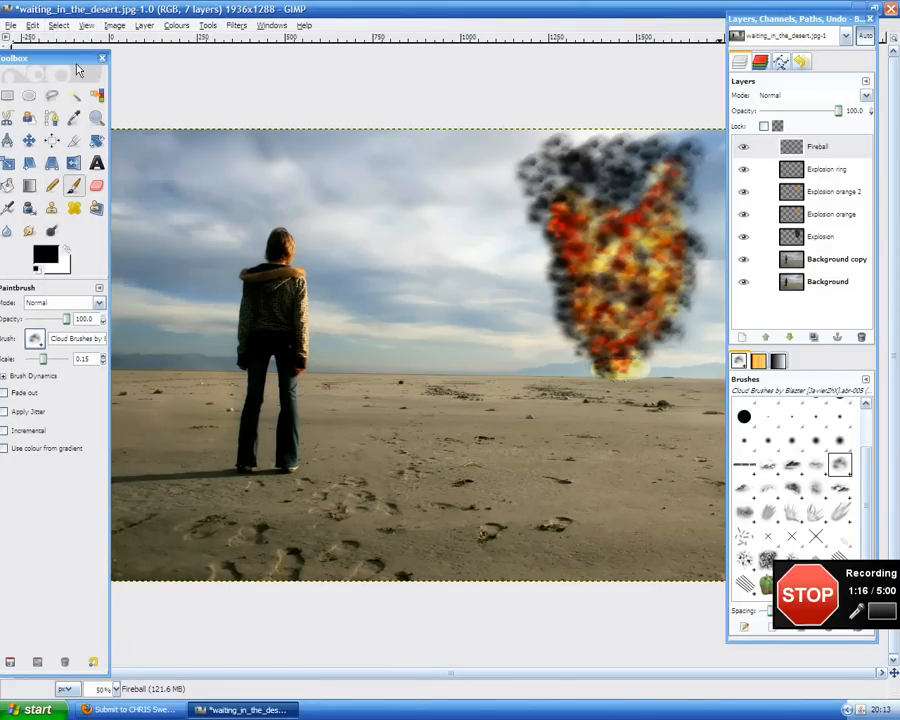
double_click(792, 147)
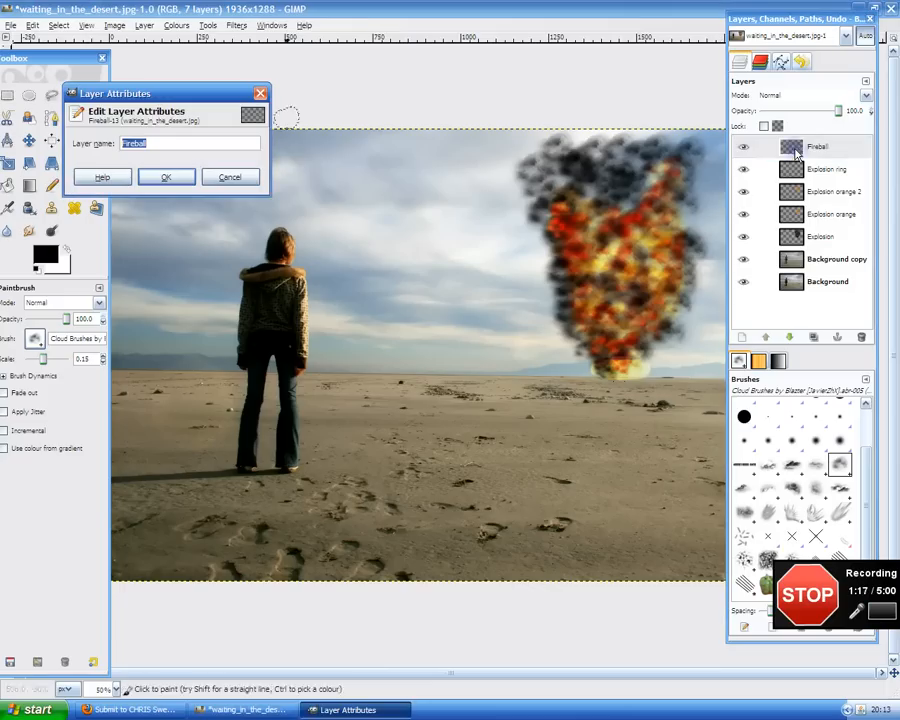
left_click(166, 176)
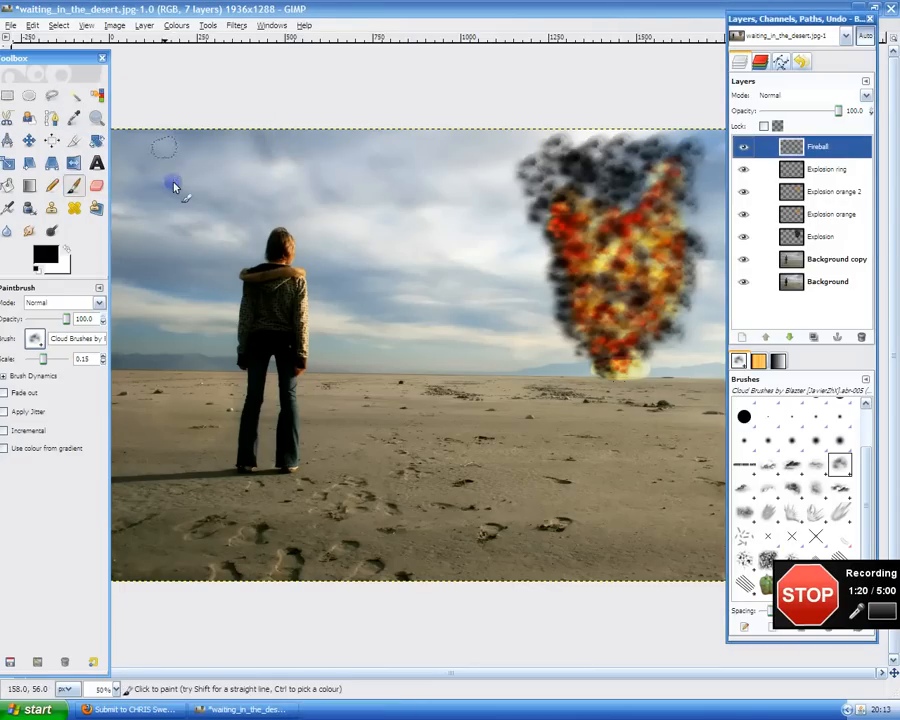
Step: Try painting a black smoke trail across the sky with the cloud brush at scale 0.15
left_click_drag(160, 145, 416, 194)
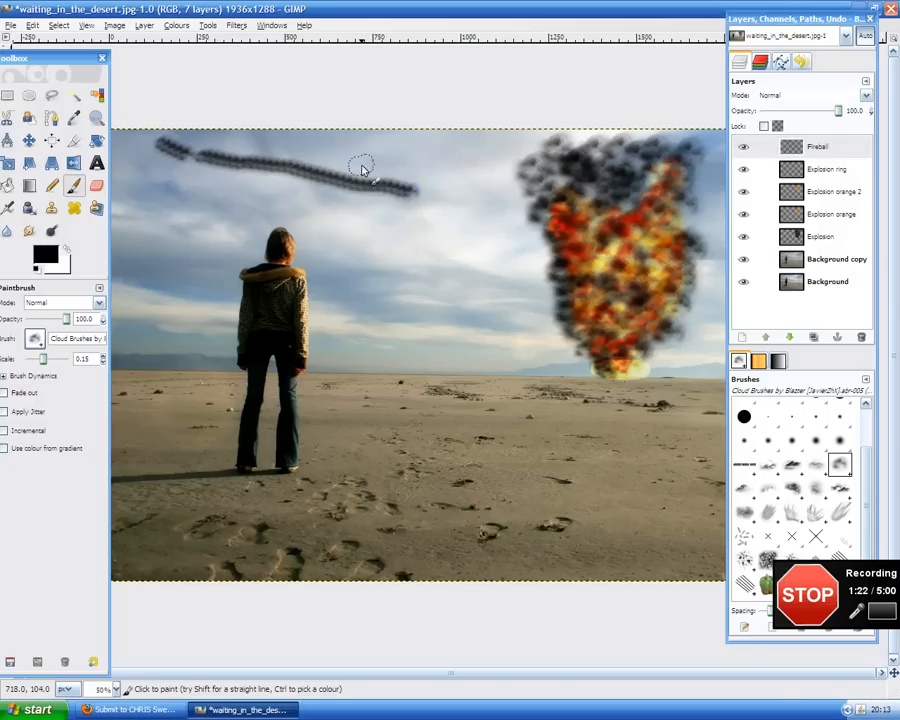
key("ctrl+z")
key("ctrl+z")
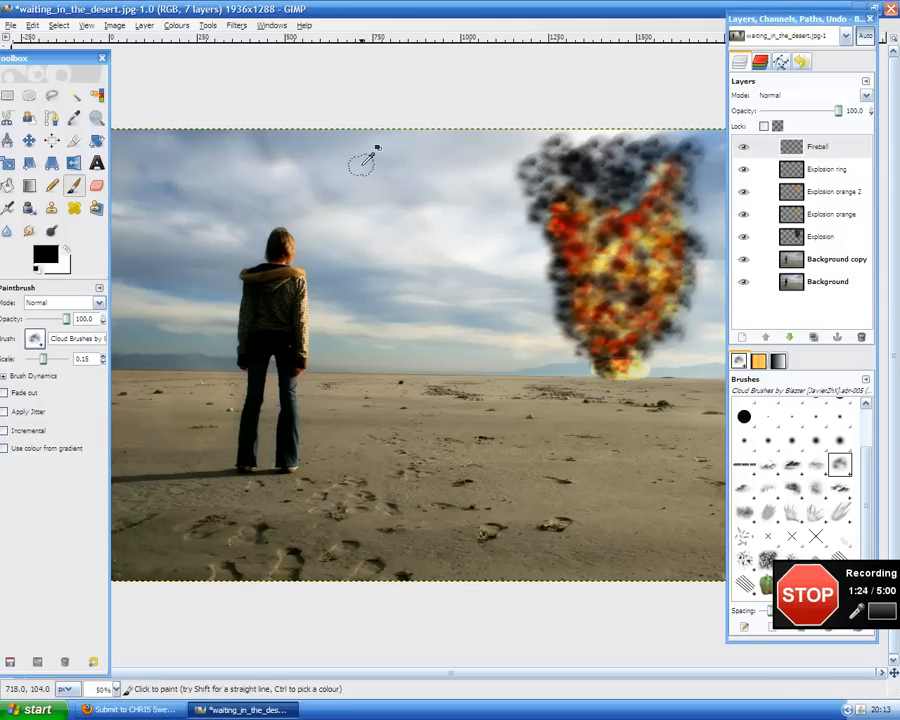
Step: Paint the thick start of a black smoke trail sloping down from the photo's upper left sky at brush scale 0.23
left_click_drag(73, 60, 73, 27)
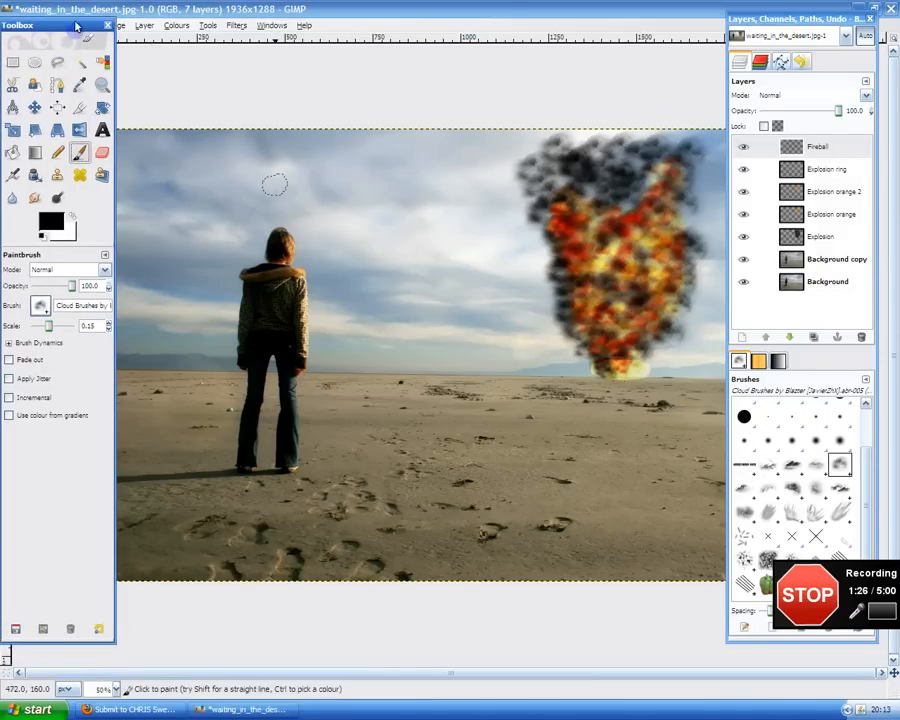
left_click(108, 324)
left_click(108, 325)
mouse_move(195, 136)
left_mouse_down()
mouse_move(228, 137)
mouse_move(345, 185)
left_mouse_up()
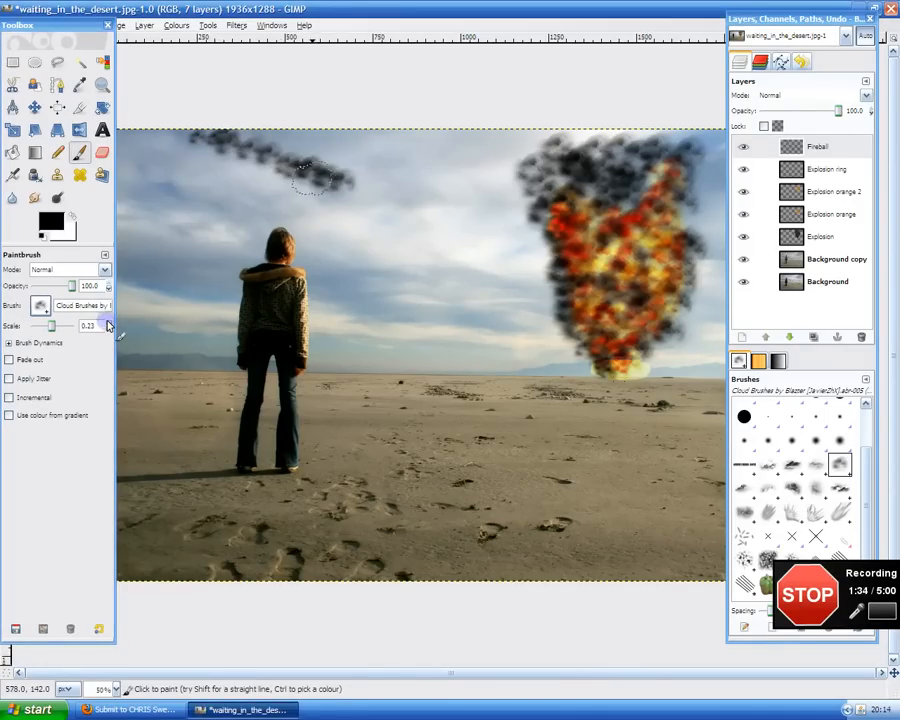
mouse_move(228, 143)
left_mouse_down()
mouse_move(343, 185)
mouse_move(307, 175)
left_mouse_up()
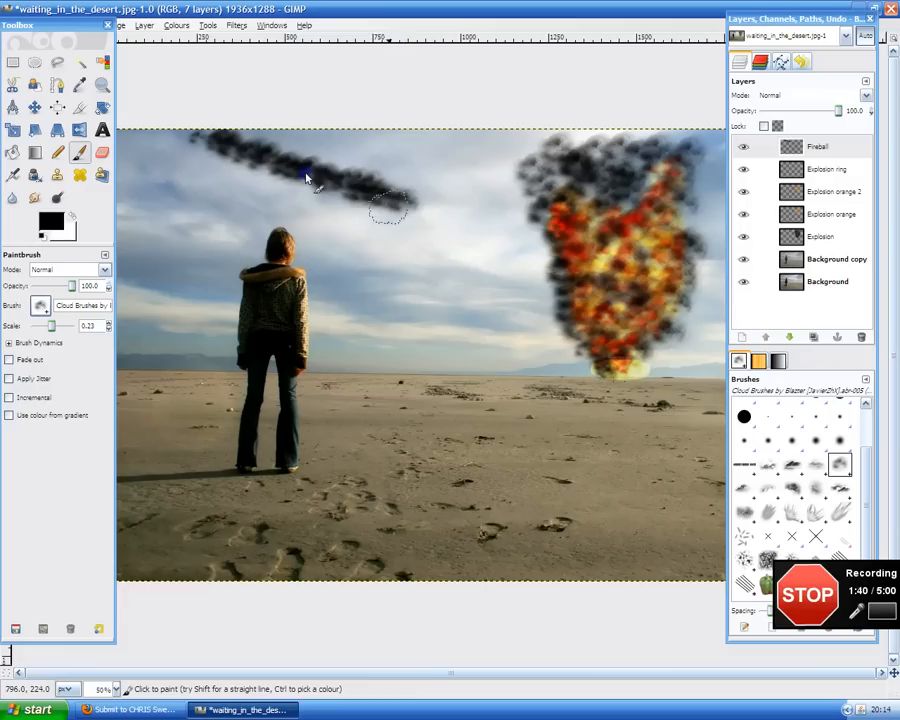
Step: Extend the black smoke trail to the explosion, tapering it with brush scales 0.19, 0.14 and 0.11
double_click(108, 329)
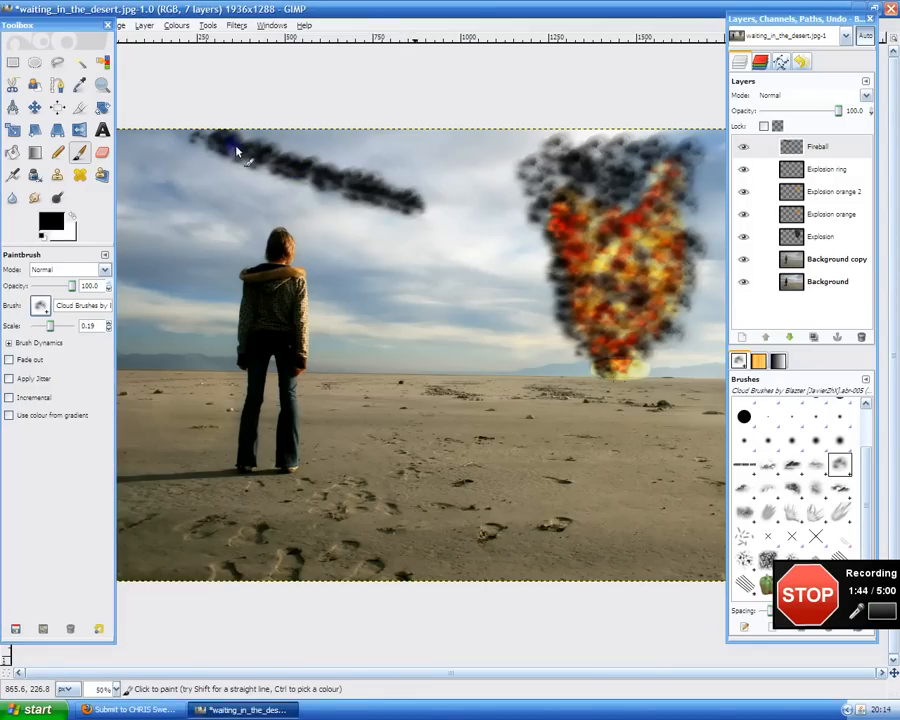
left_click_drag(235, 147, 327, 180)
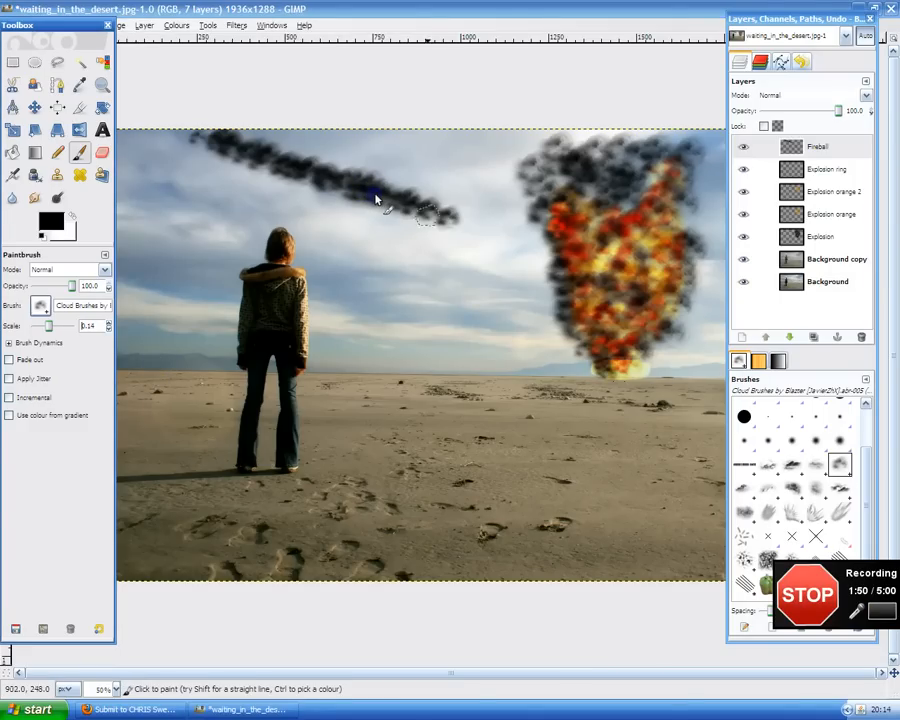
left_click_drag(452, 218, 487, 228)
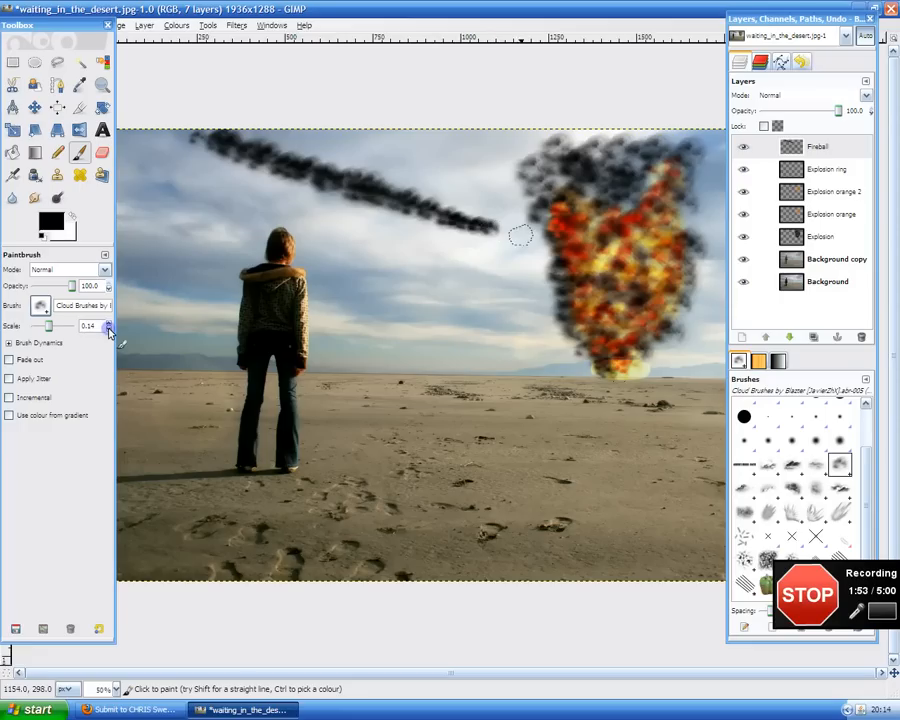
left_click(108, 329)
left_click(108, 329)
left_click(108, 329)
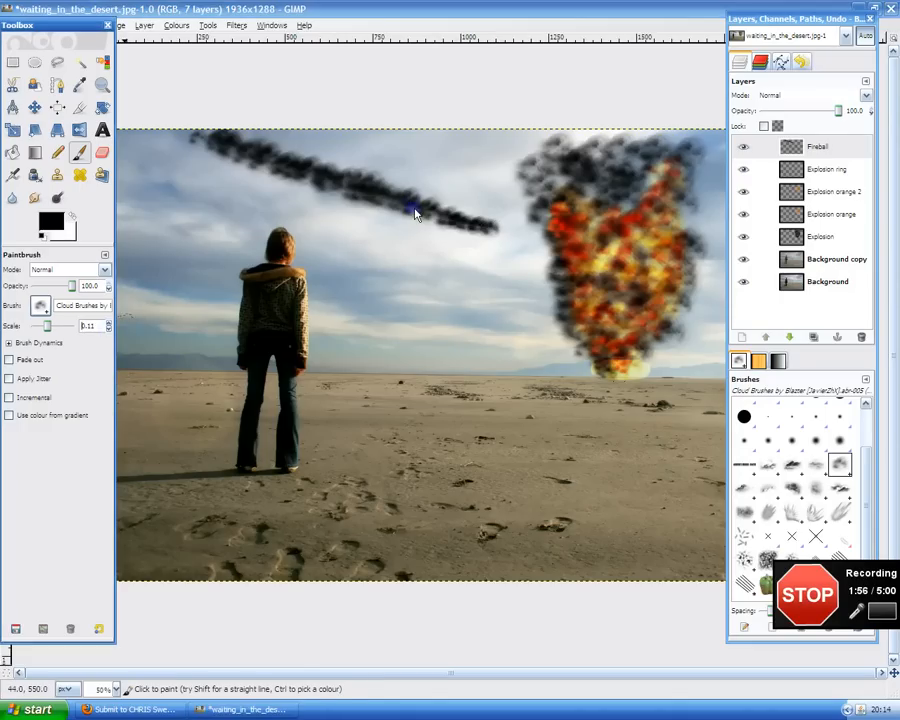
mouse_move(428, 207)
left_mouse_down()
mouse_move(450, 221)
mouse_move(565, 240)
left_mouse_up()
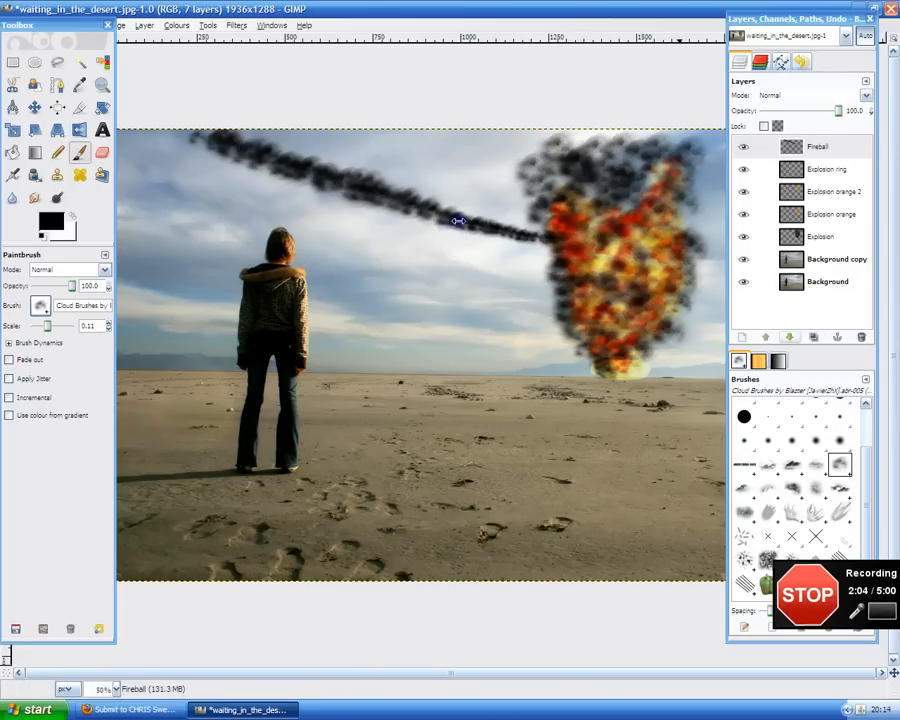
Step: Create a transparent 1936 × 1288 px layer named Fireball orange above the Fireball layer
key("ctrl+shift+n")
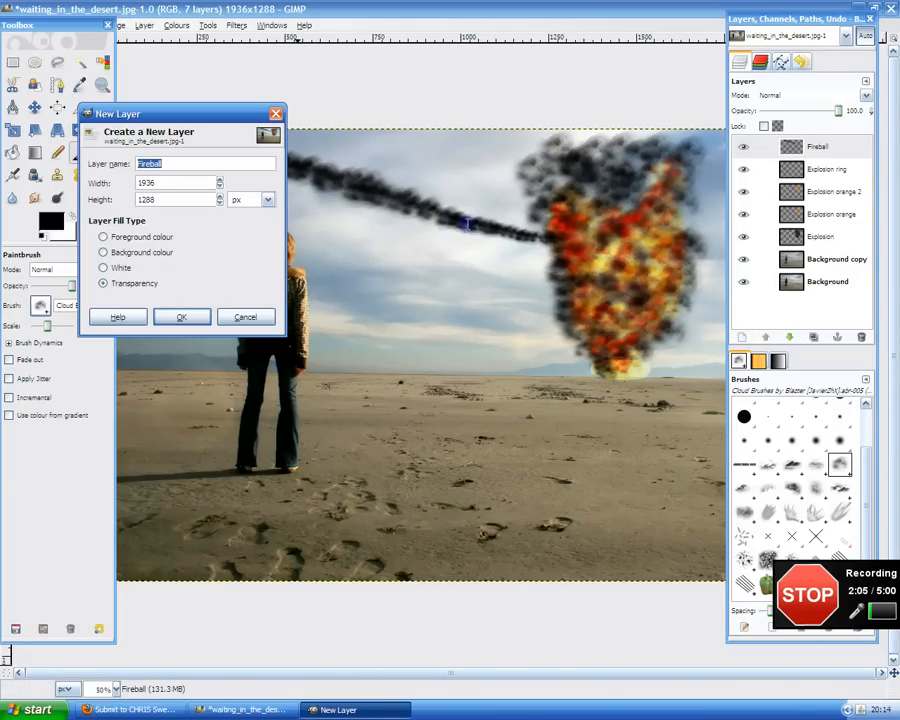
key("End")
type("orange")
key("Return")
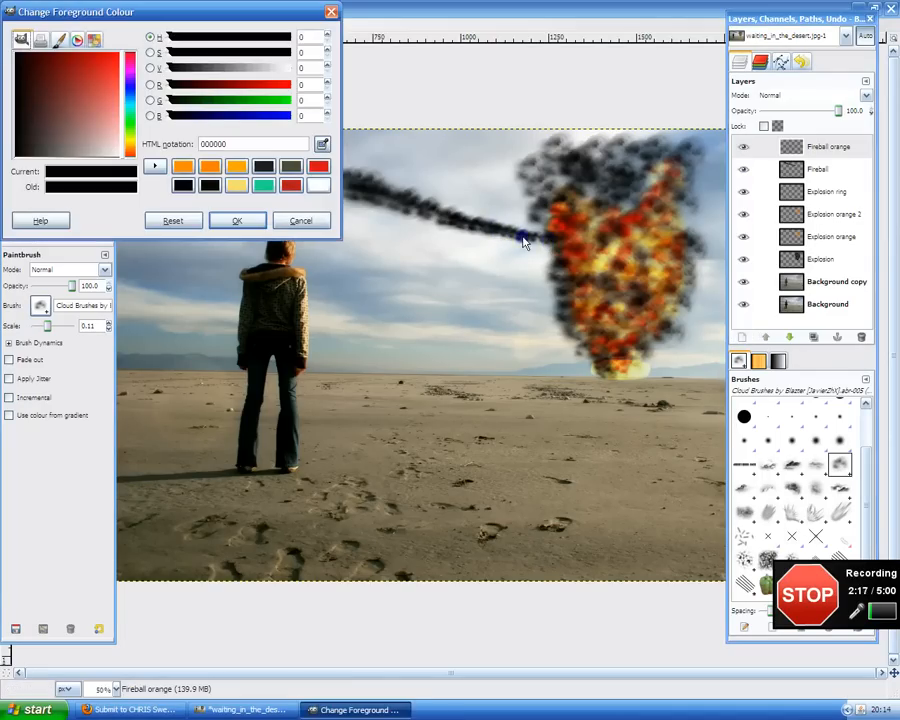
Step: Set the foreground colour to the recently used orange ff7e00
left_click(183, 166)
left_click(210, 166)
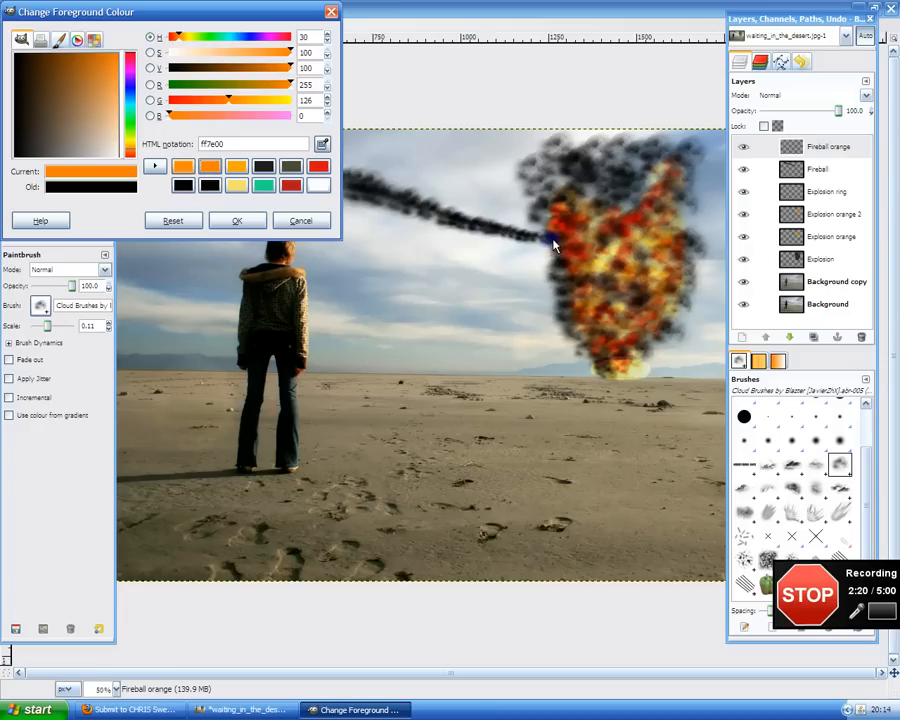
left_click(183, 166)
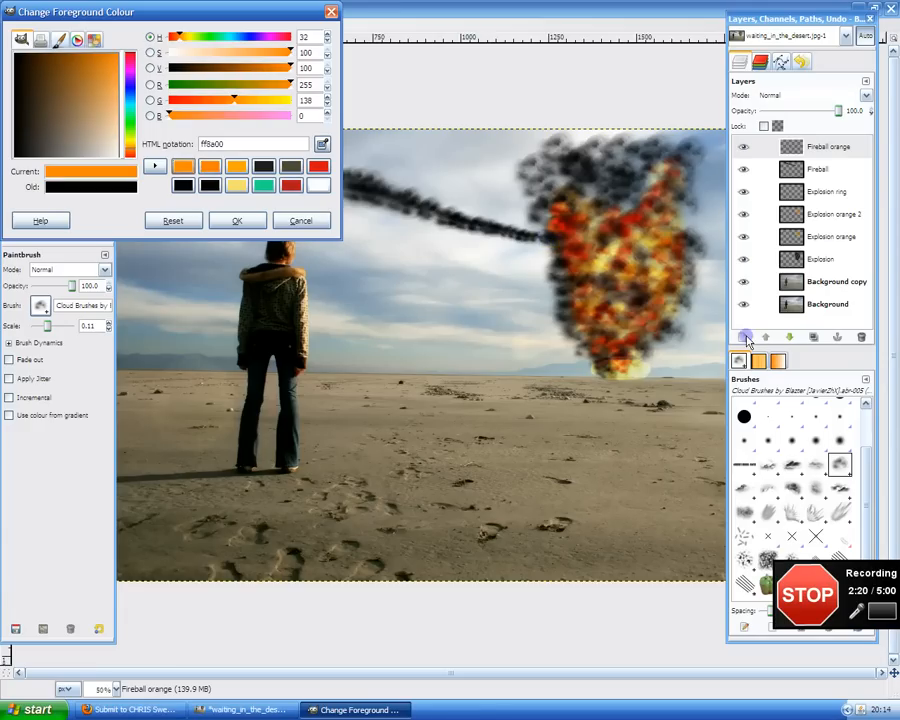
left_click(210, 166)
key("Return")
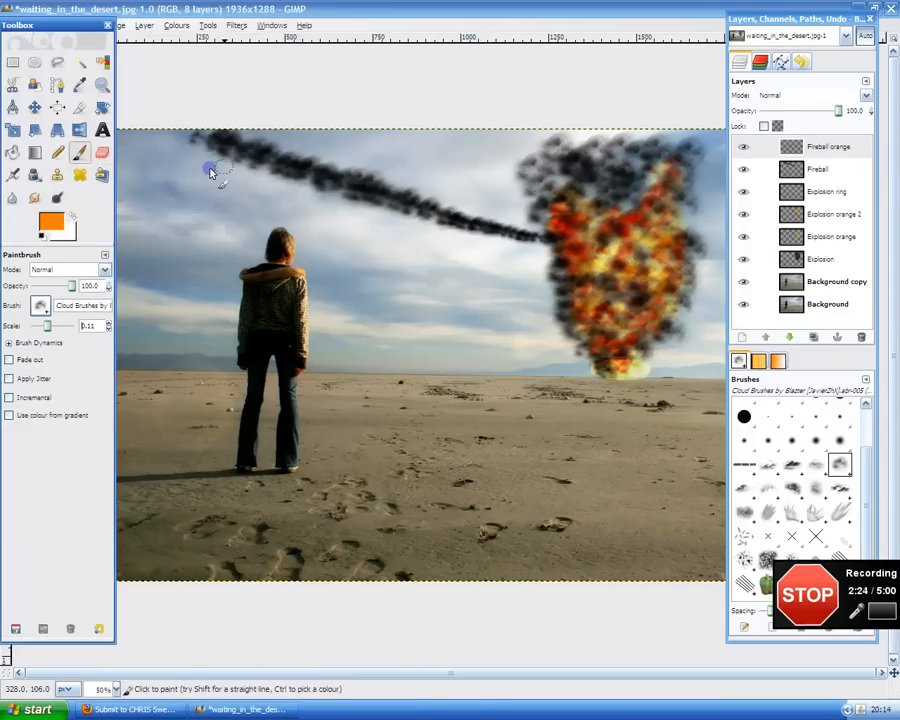
Step: Try dabbing orange onto the thick start of the smoke trail at brush scale 0.11
left_click(224, 146)
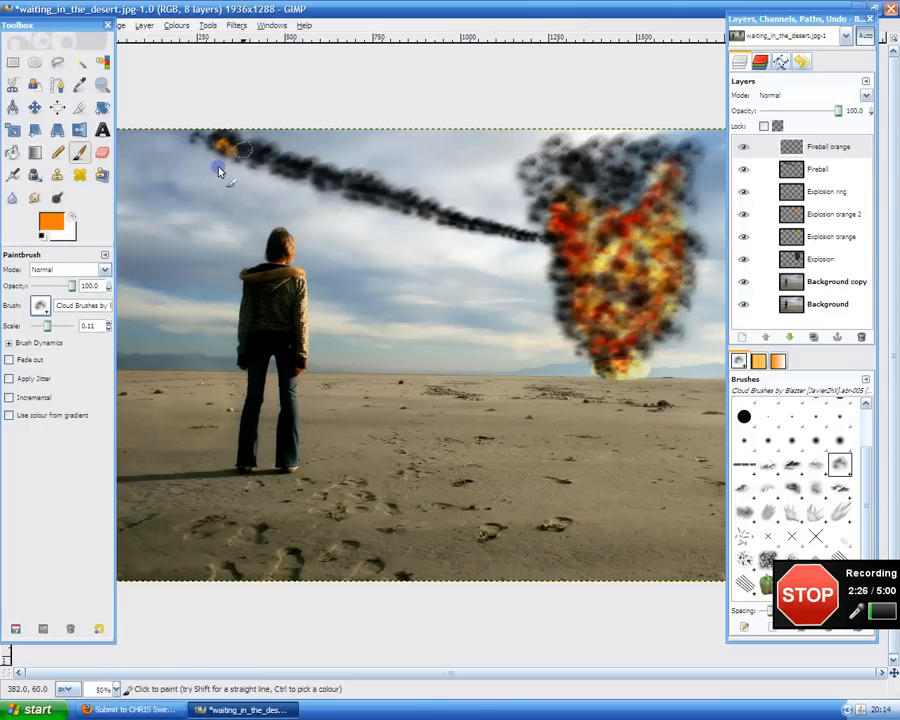
key("ctrl+z")
left_click(219, 141)
key("ctrl+z")
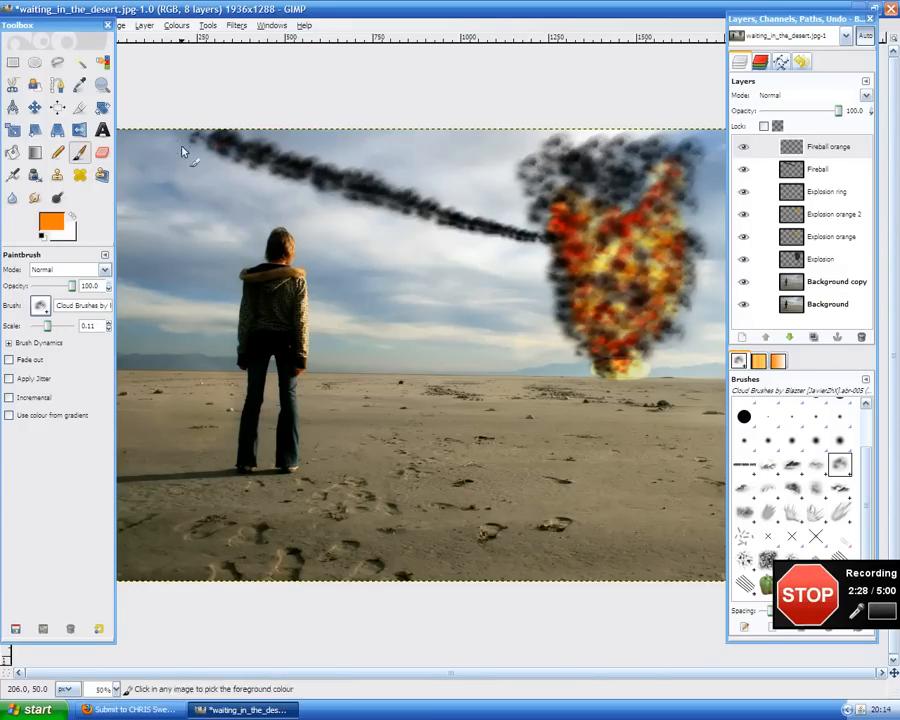
Step: Paint orange fire along the thick upper part of the smoke trail at brush scale 0.16
left_click(109, 324)
left_click(110, 325)
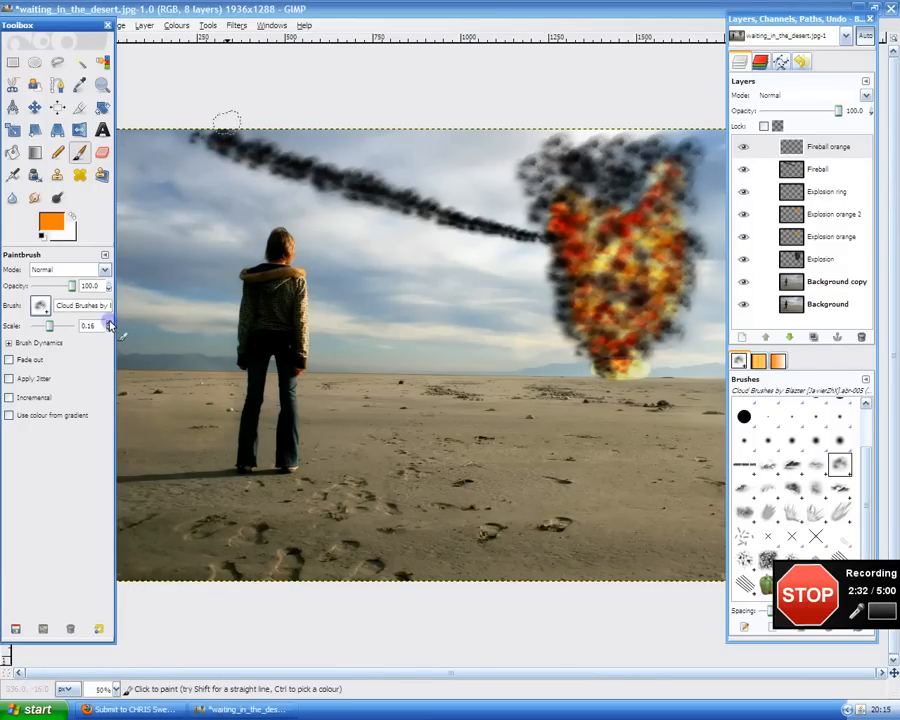
left_click(225, 142)
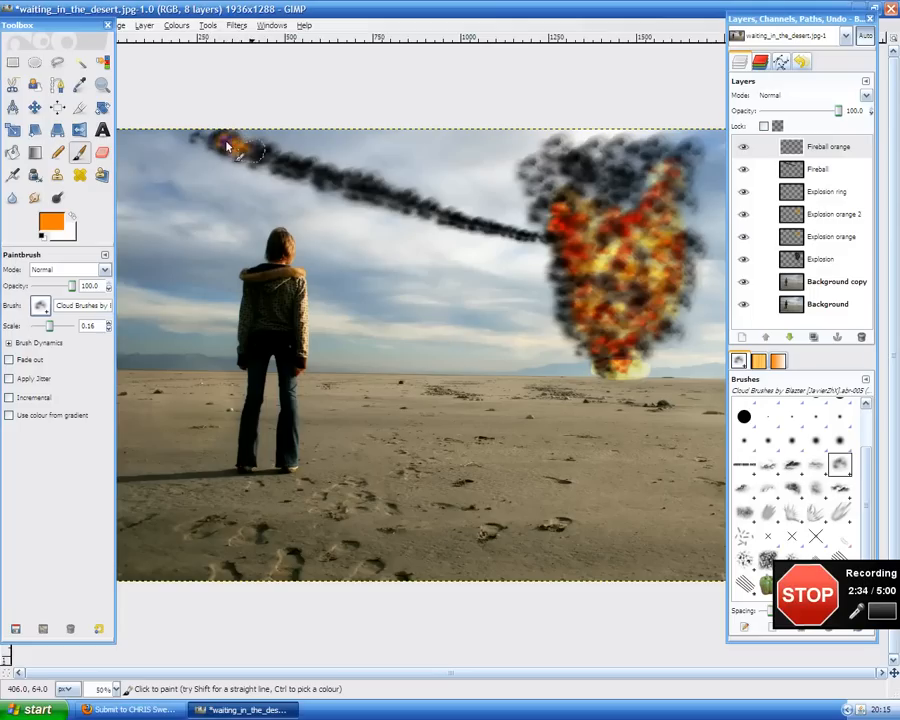
mouse_move(227, 145)
left_mouse_down()
mouse_move(313, 175)
mouse_move(362, 181)
mouse_move(424, 212)
mouse_move(365, 187)
left_mouse_up()
Step: Continue the orange fire along the narrowing trail to the explosion, reducing the brush scale to 0.11 and 0.07
left_click_drag(50, 326, 47, 326)
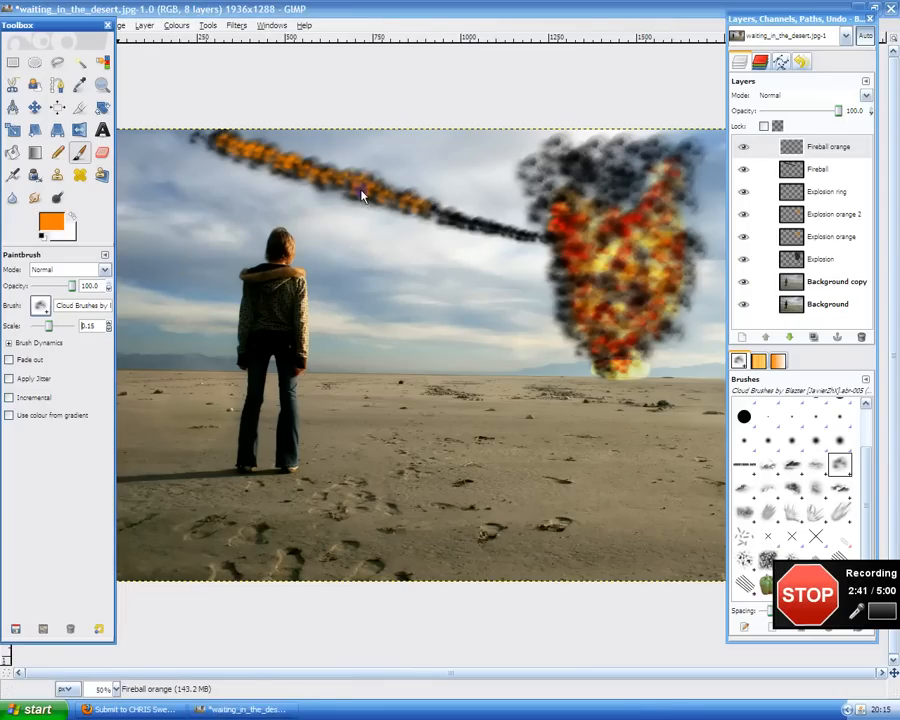
left_click_drag(410, 207, 428, 207)
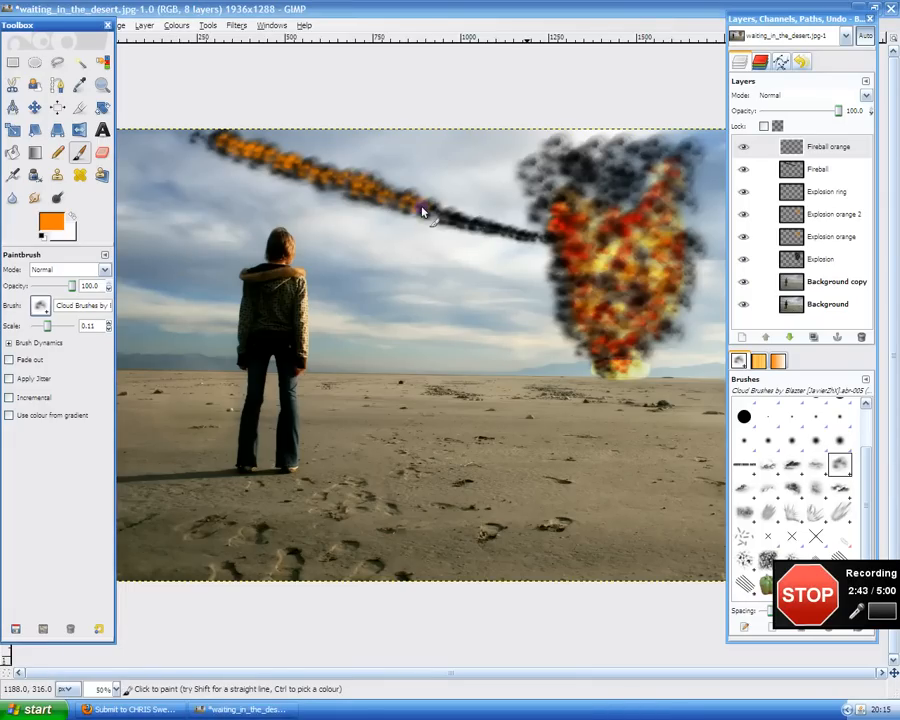
left_click(110, 328)
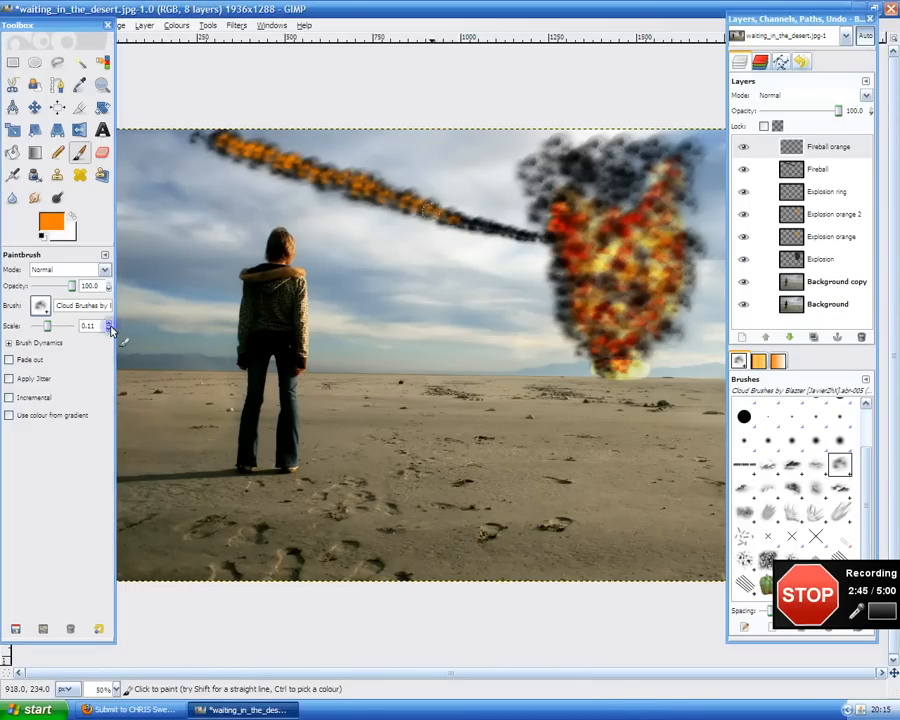
left_click(110, 328)
left_click(110, 328)
left_click(455, 221)
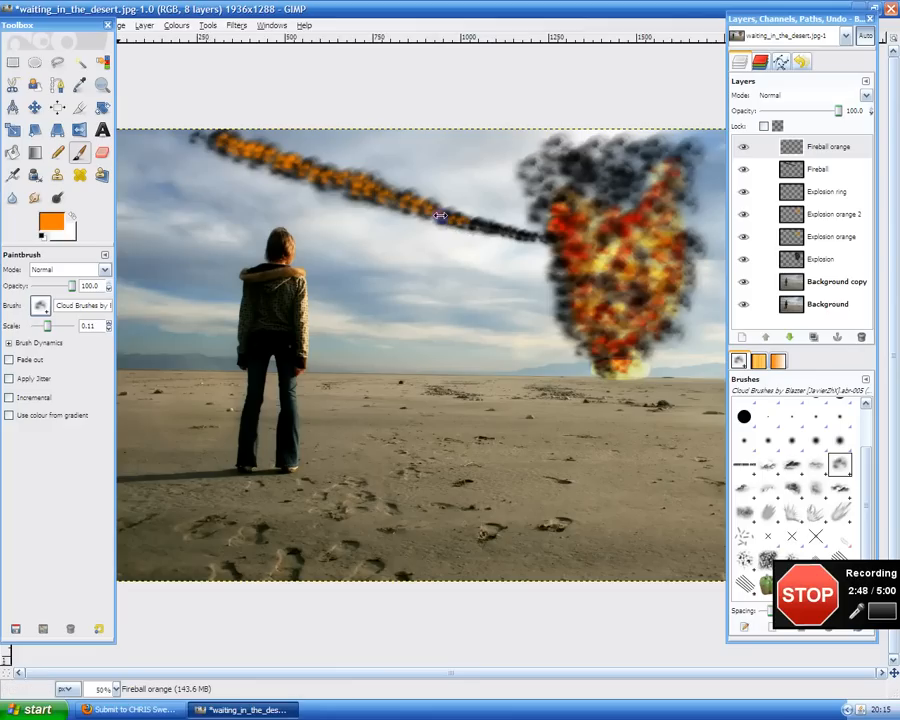
left_click(108, 330)
left_click(108, 330)
left_click(108, 330)
left_click(108, 330)
Step: Try Multiply on the Fireball orange layer, settling on Dodge as its blend mode
left_click(866, 96)
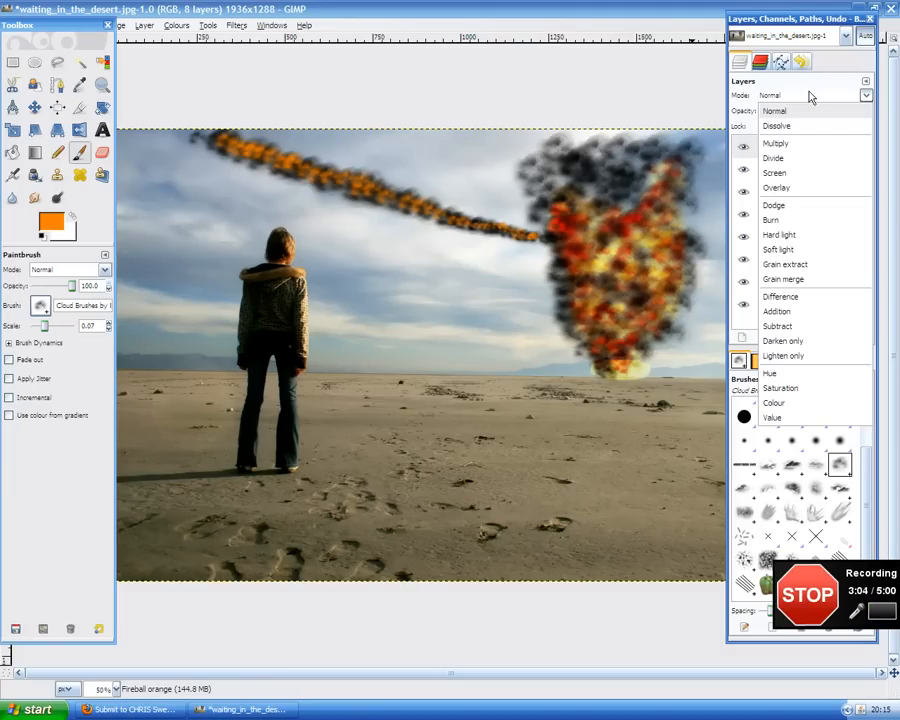
left_click(790, 145)
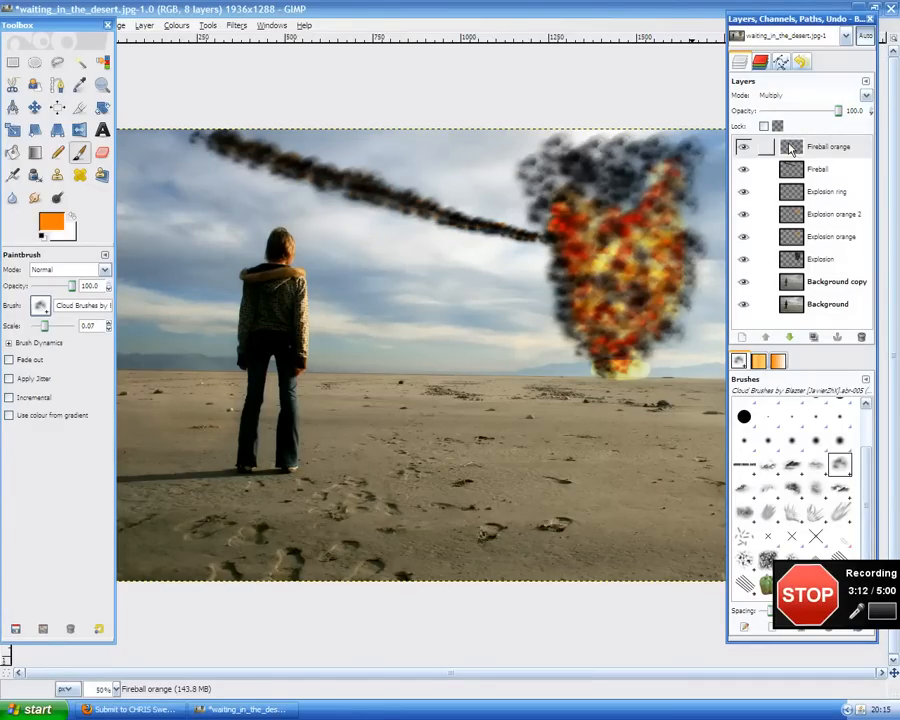
left_click(798, 95)
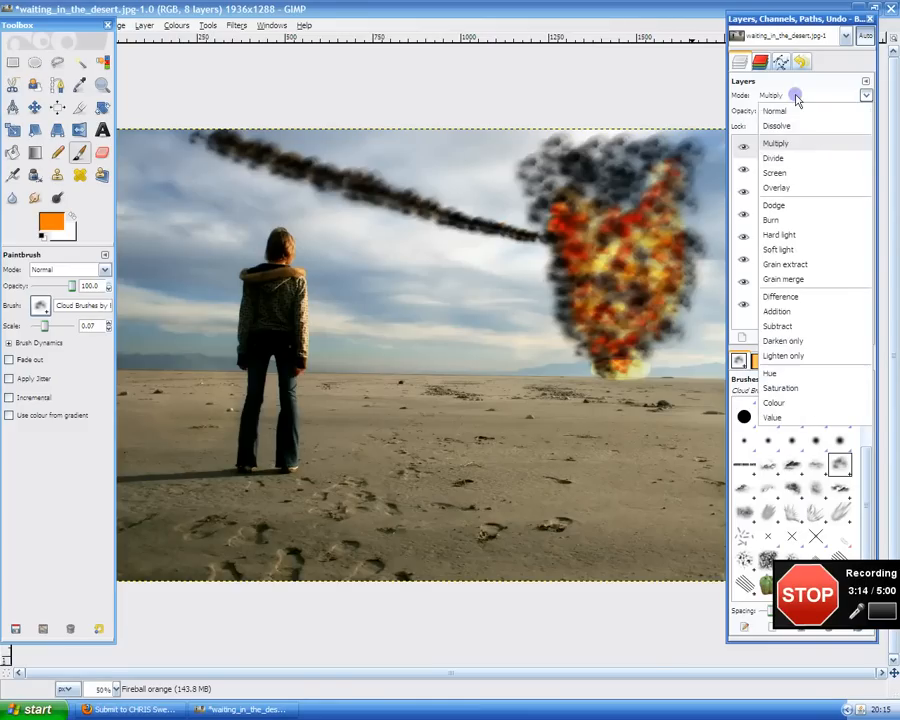
left_click(792, 205)
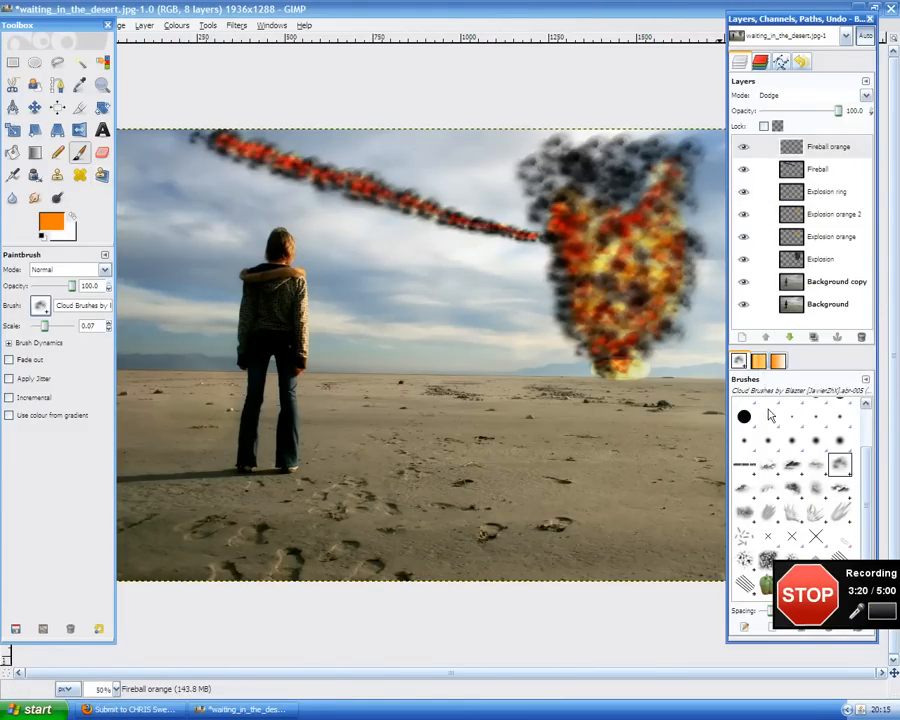
Step: Create a new transparent layer named Fireball yellow at 1936 × 1288 px
left_click(742, 338)
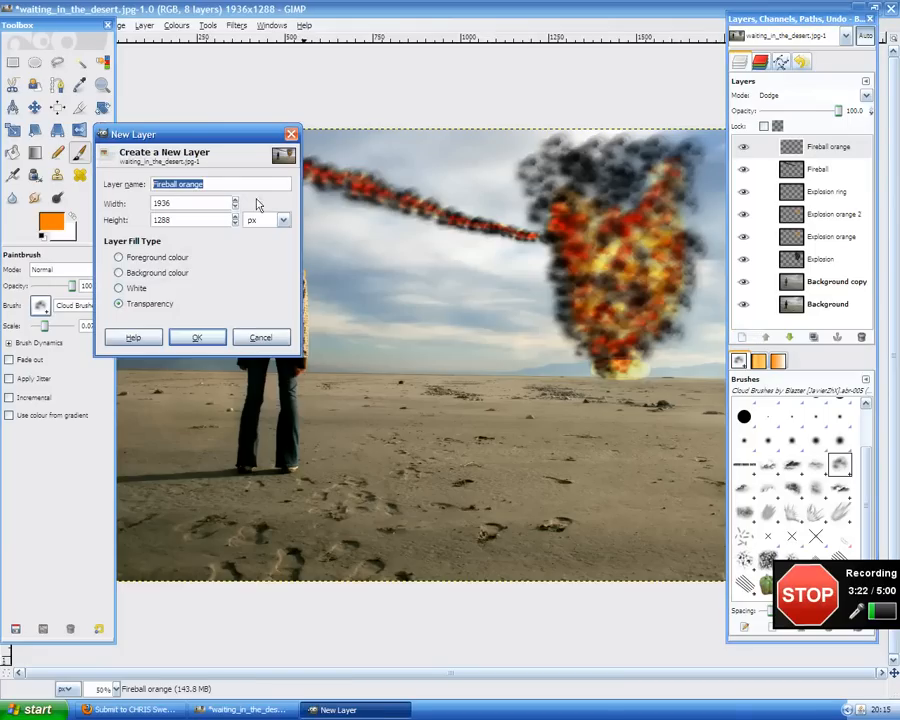
left_click_drag(223, 187, 175, 185)
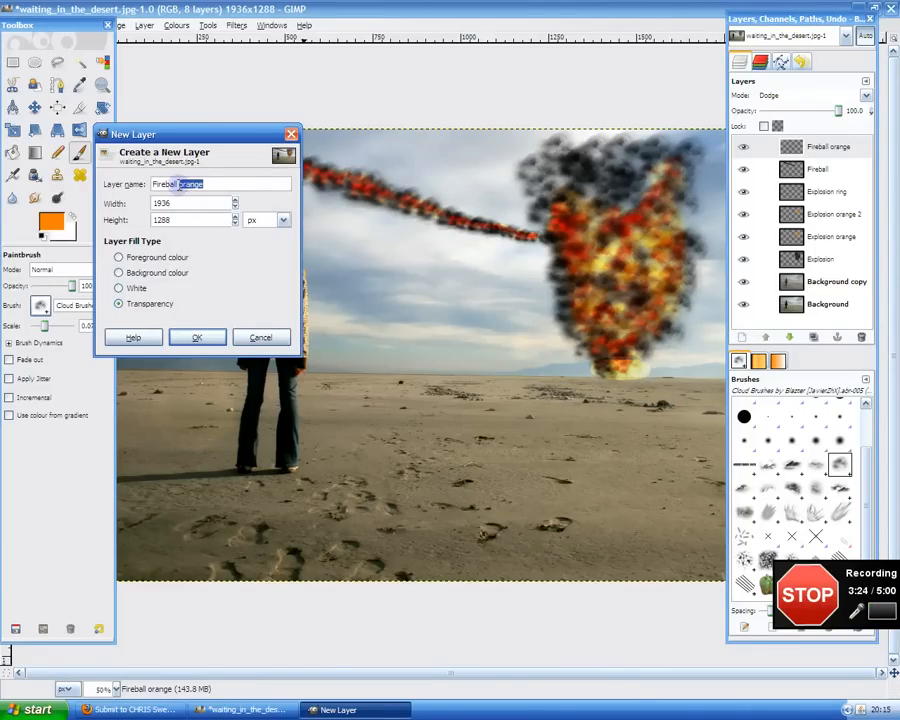
type("yellow")
key("Return")
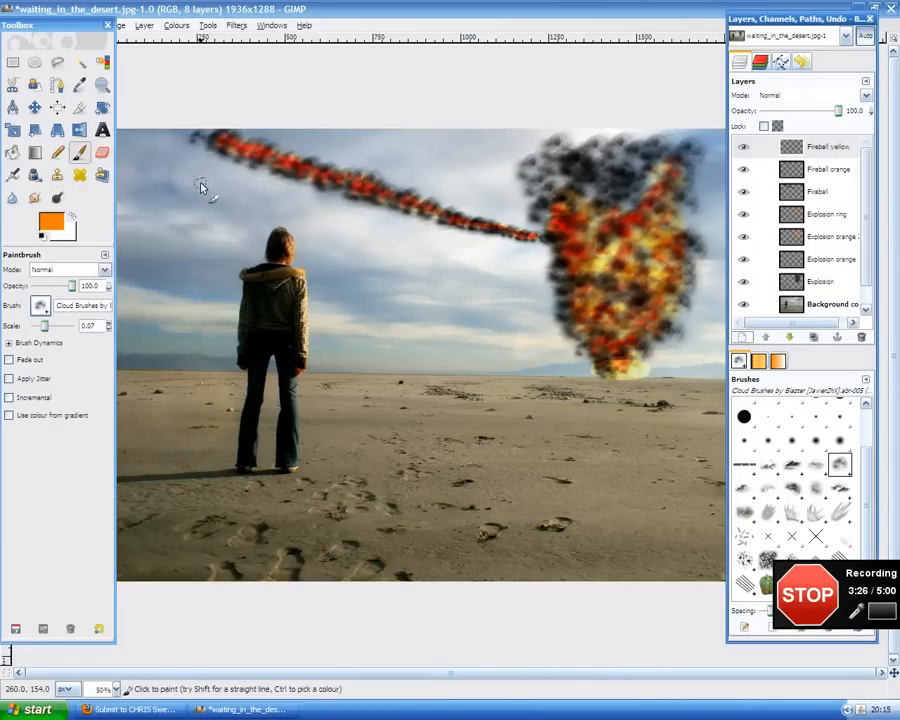
Step: Set the foreground colour to yellow by its HTML colour name
left_click(50, 228)
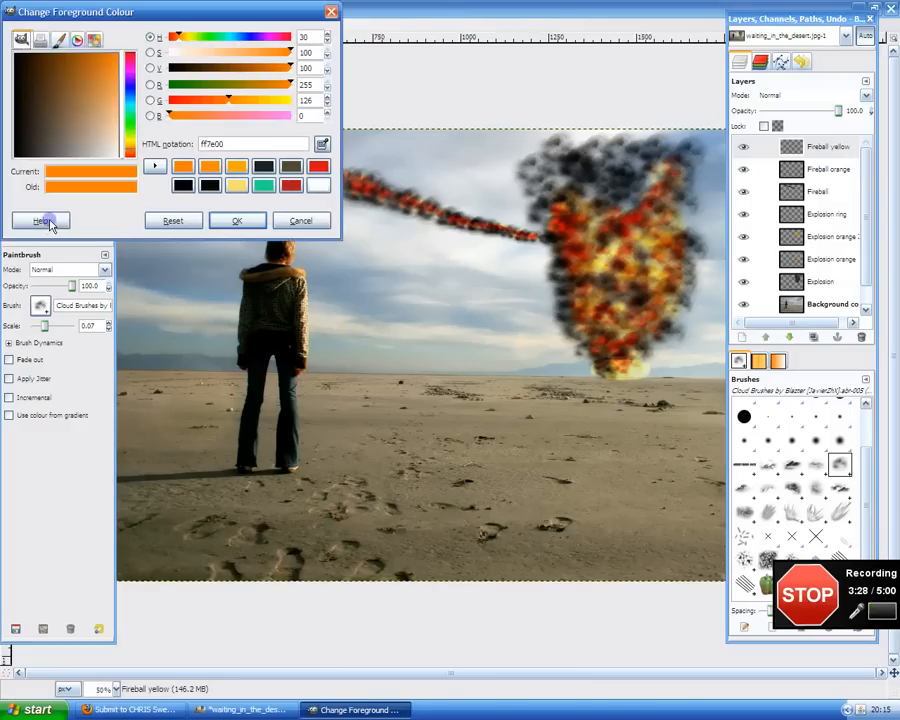
double_click(230, 147)
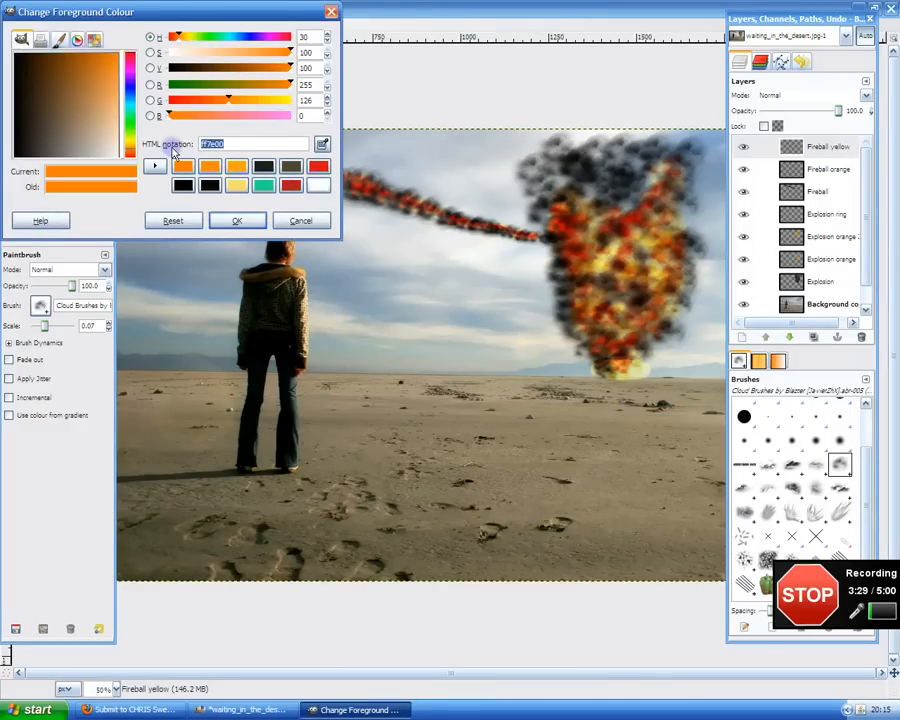
type("yellow")
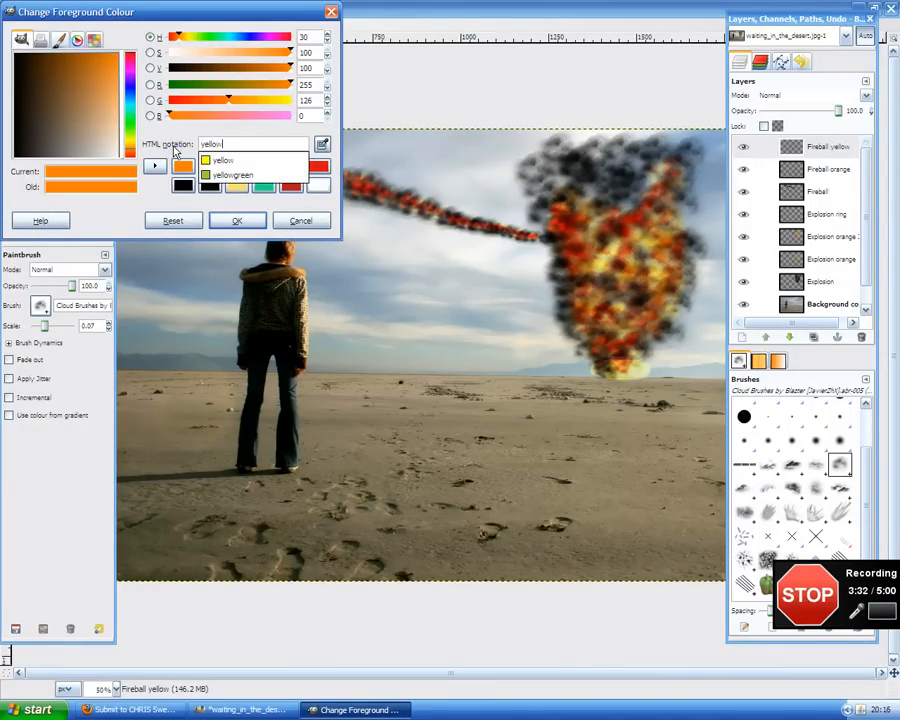
key("Return")
left_click(237, 220)
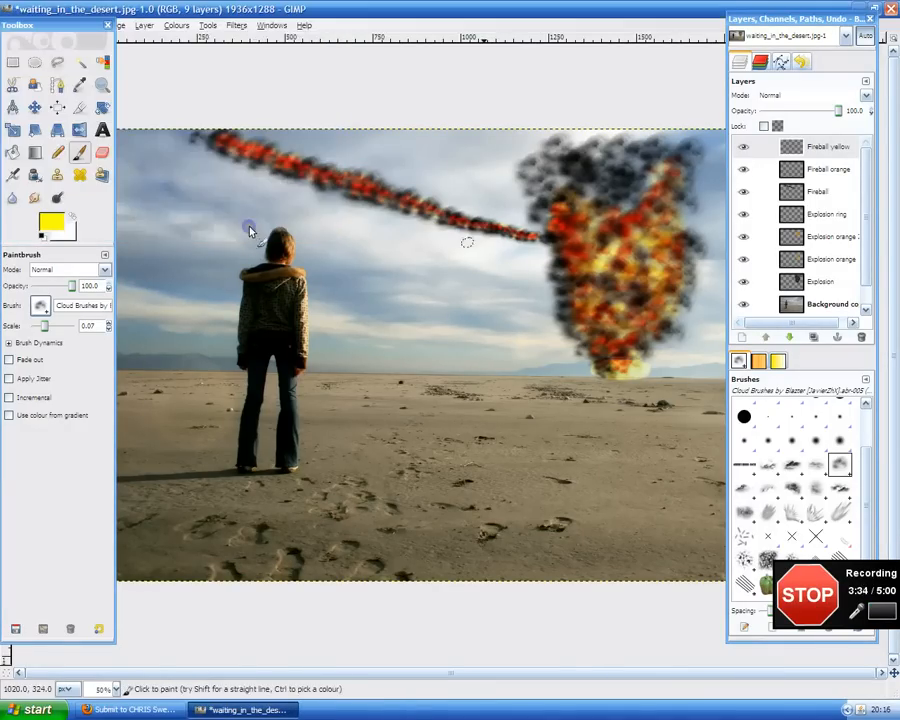
Step: Dab yellow on the trail's tip beside the explosion and set the Fireball yellow layer's blend mode to Dodge
left_click(527, 237)
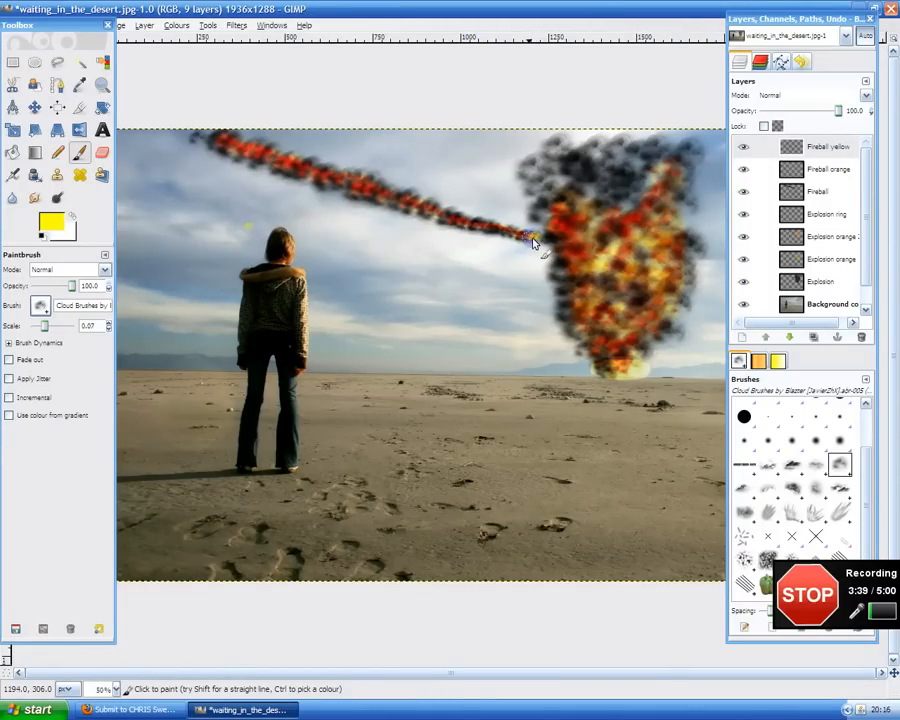
left_click(773, 97)
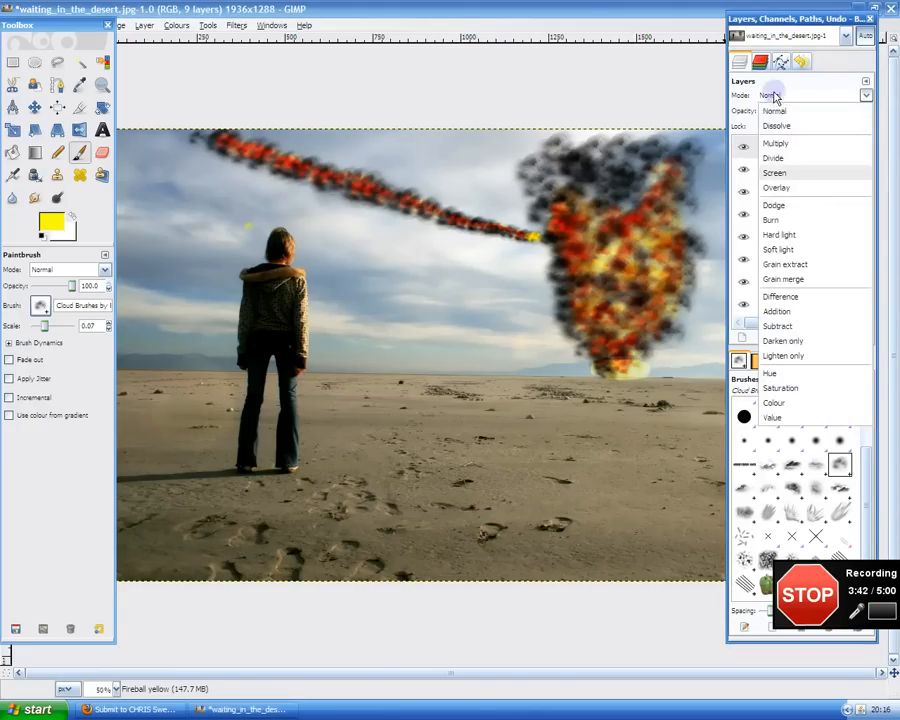
left_click(773, 206)
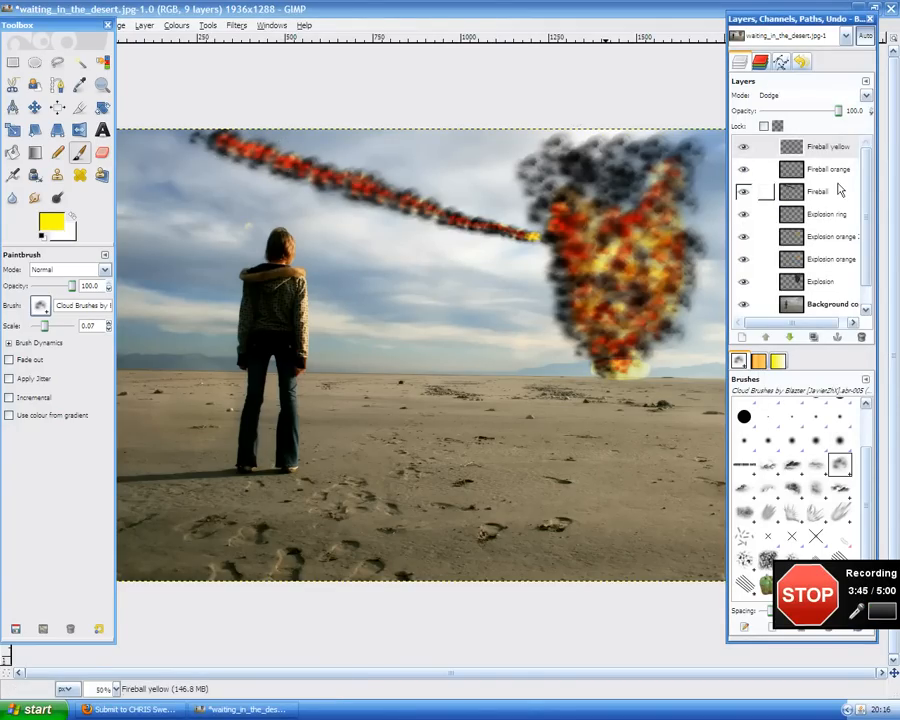
Step: Paint black smoke on the Fireball layer over the thick start of the trail, using the default black at brush scale 0.15
left_click(752, 191)
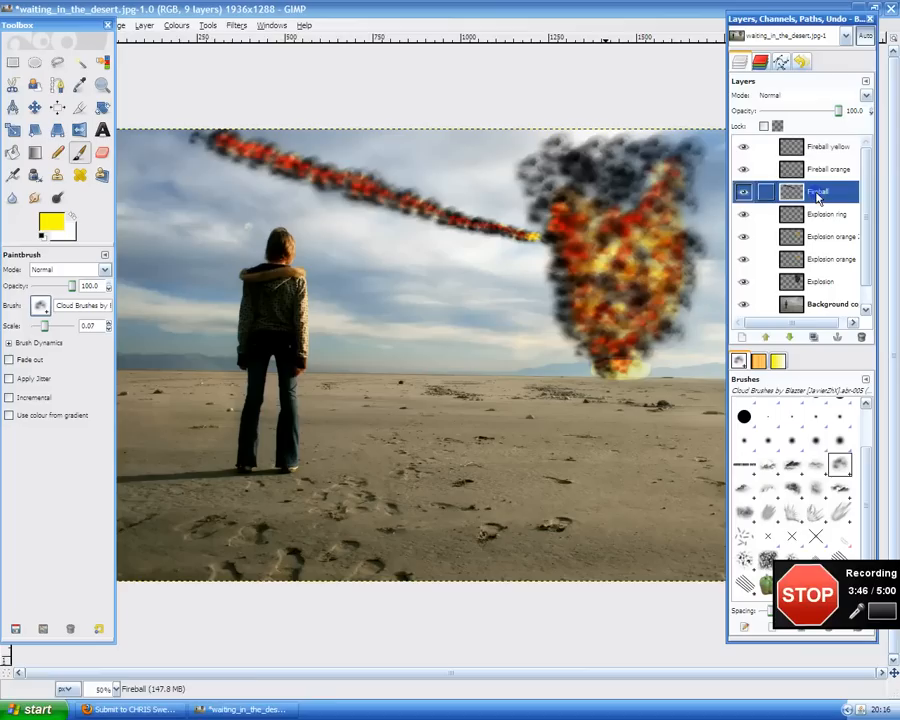
left_click(40, 234)
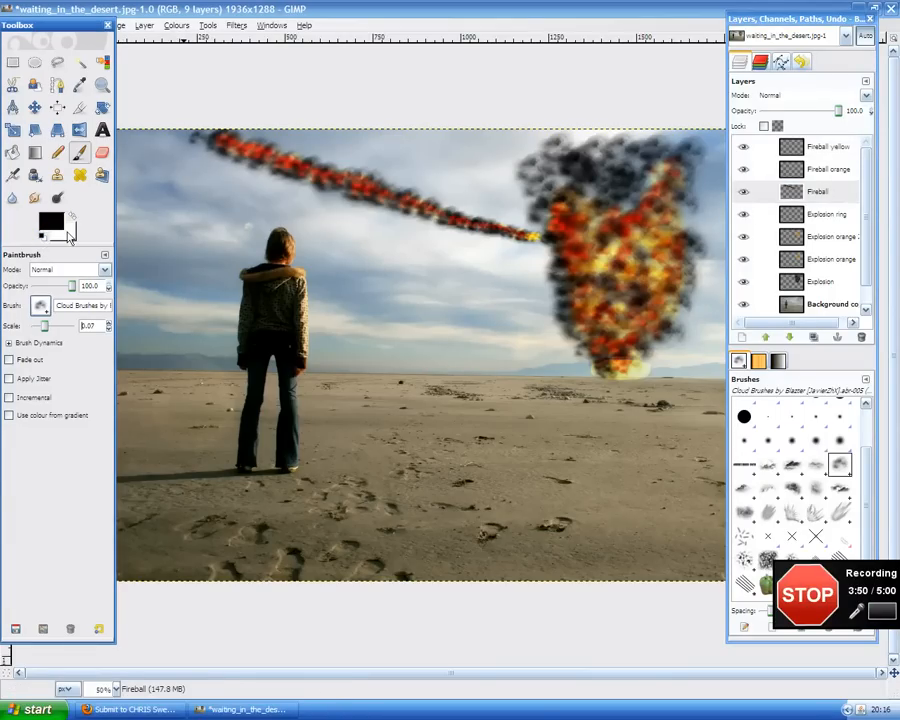
left_click(108, 323)
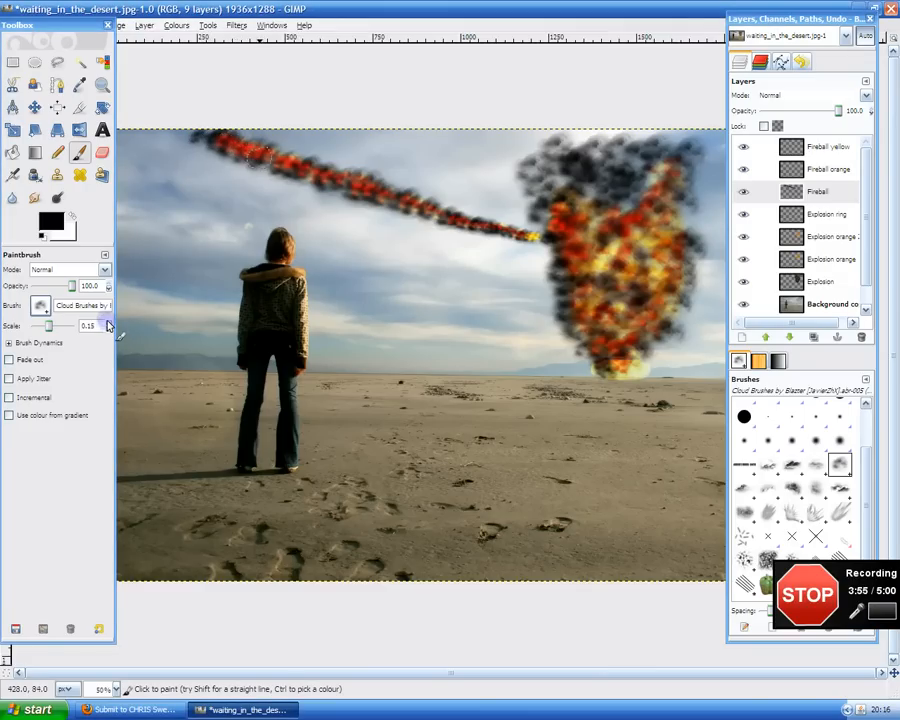
left_click_drag(218, 143, 290, 175)
left_click(828, 147)
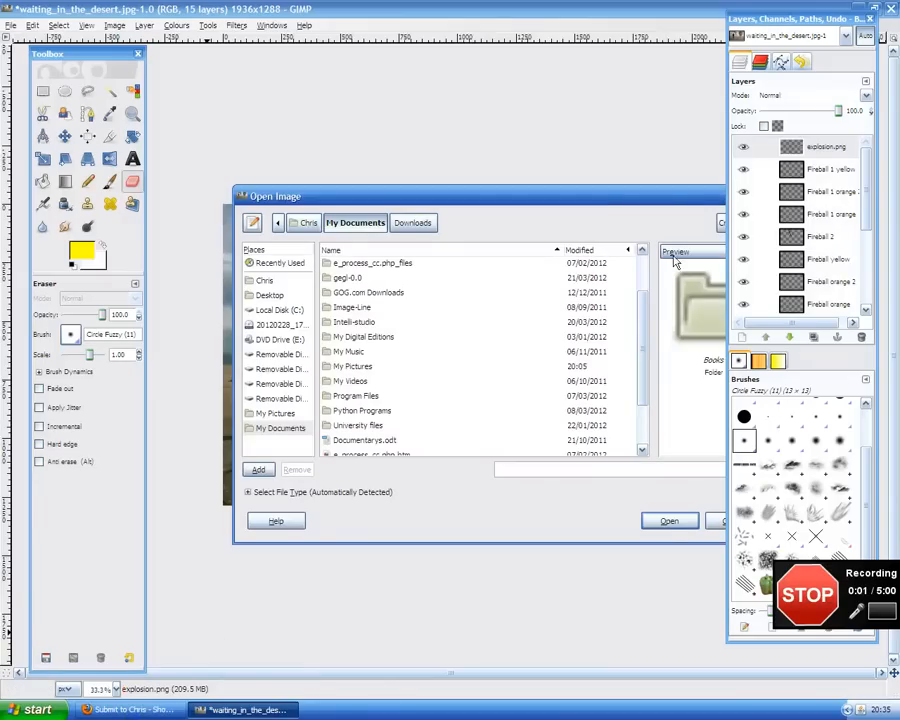
left_click(716, 521)
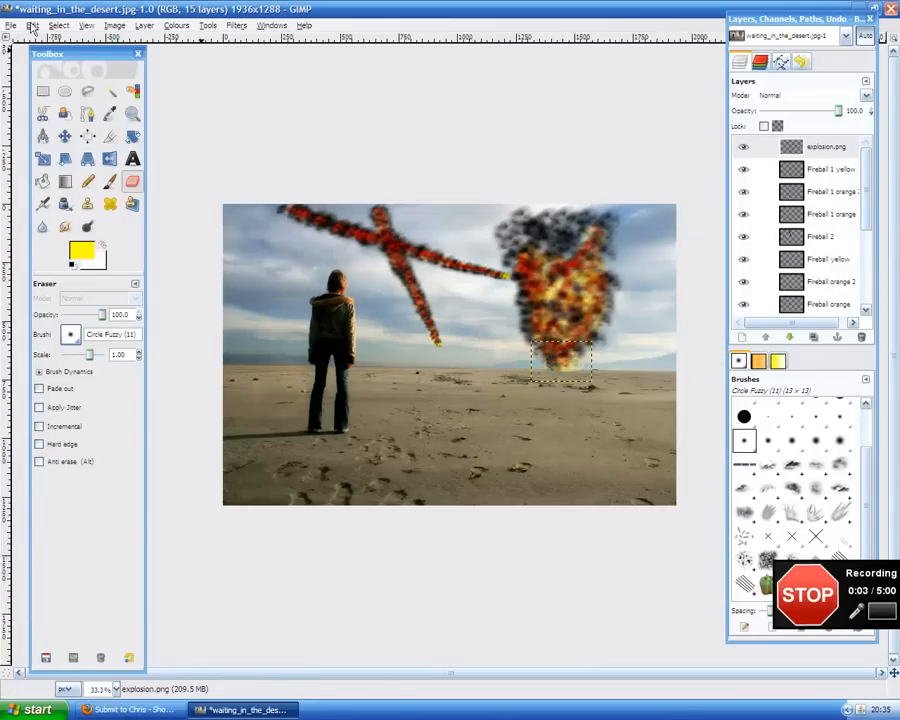
left_click(12, 25)
left_click(30, 67)
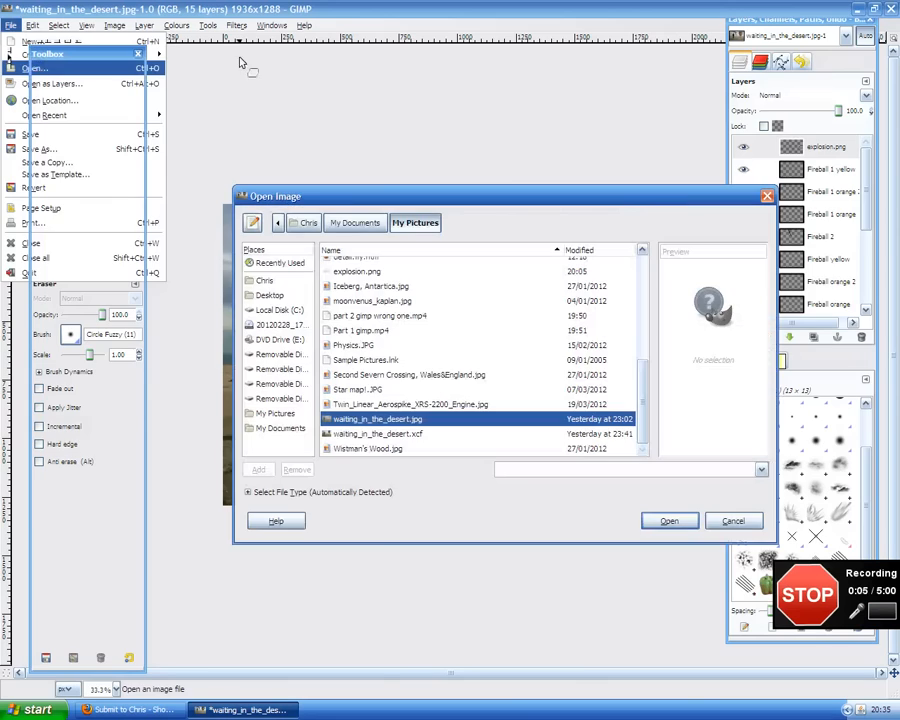
left_click(767, 196)
Step: Open the concrete.JPG picture from the My Pictures folder, keeping its embedded colour profile
left_click(10, 25)
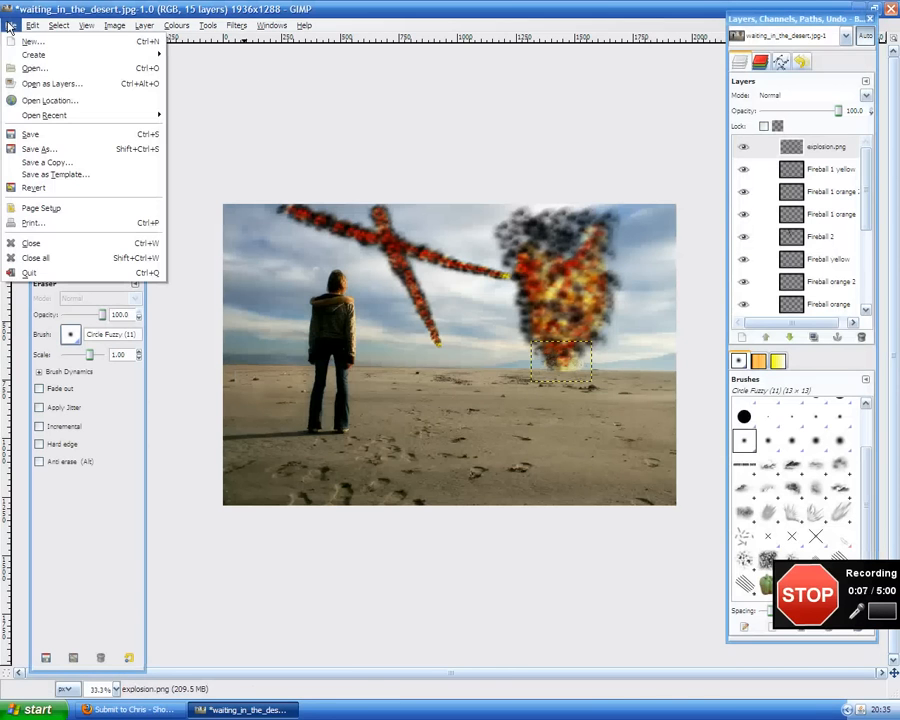
left_click(34, 68)
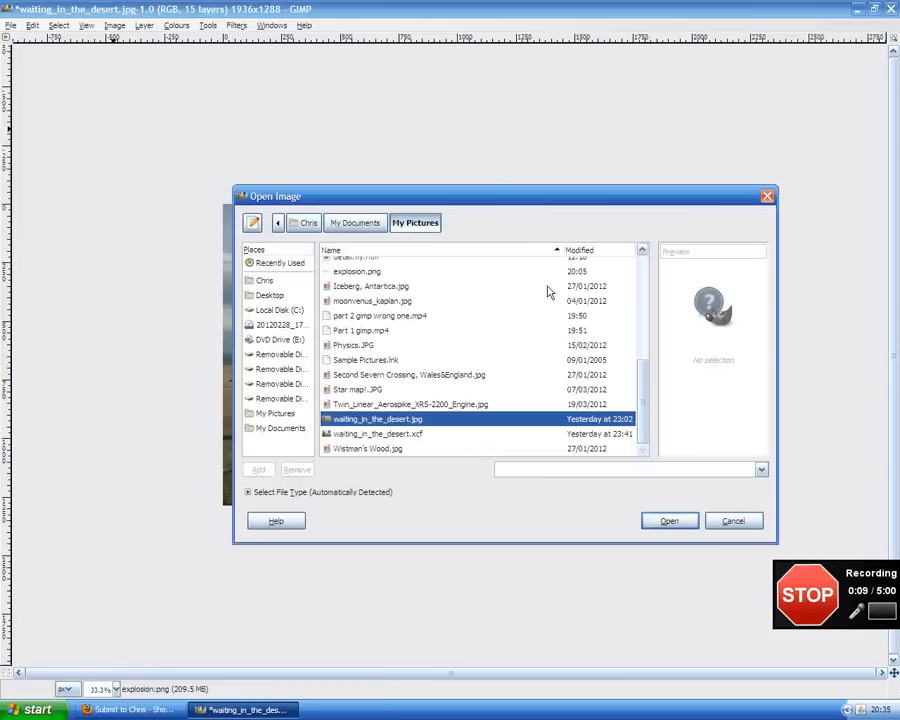
left_click_drag(462, 200, 447, 196)
scroll(380, 340, "up", 3)
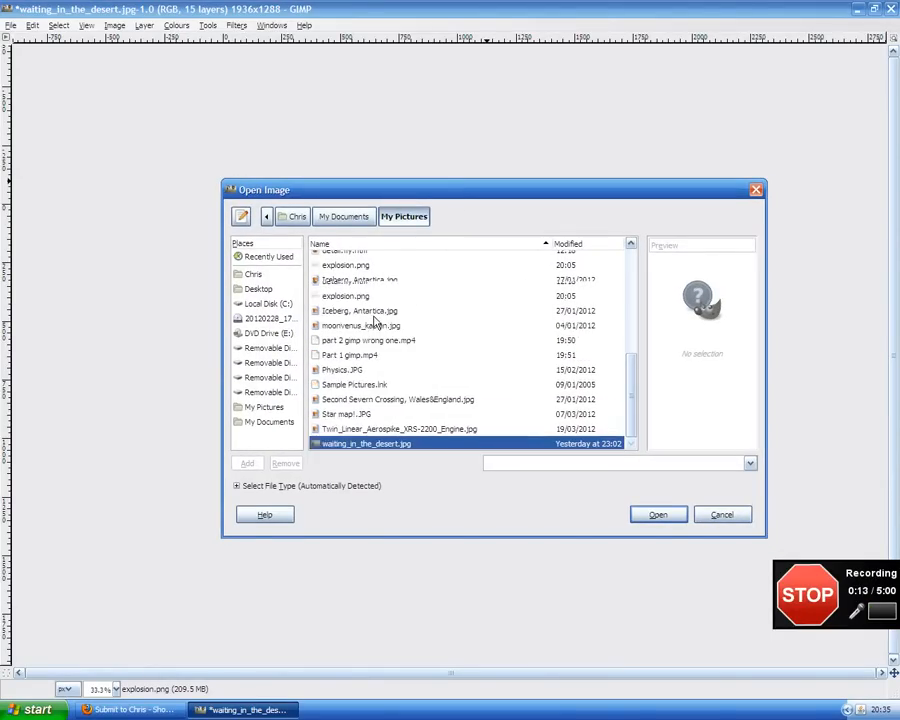
left_click(363, 329)
double_click(363, 329)
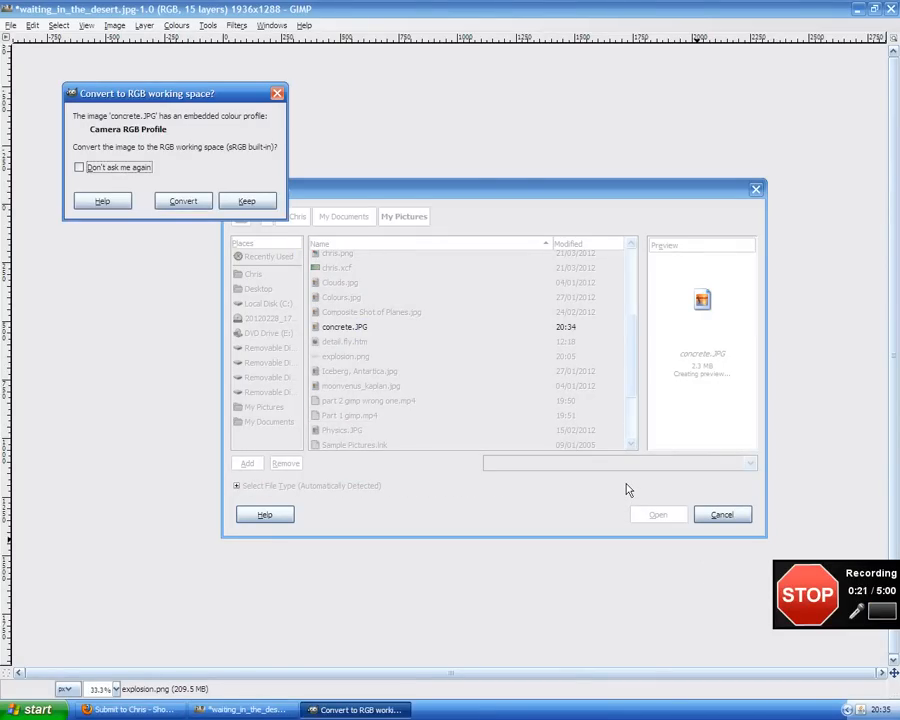
left_click(247, 202)
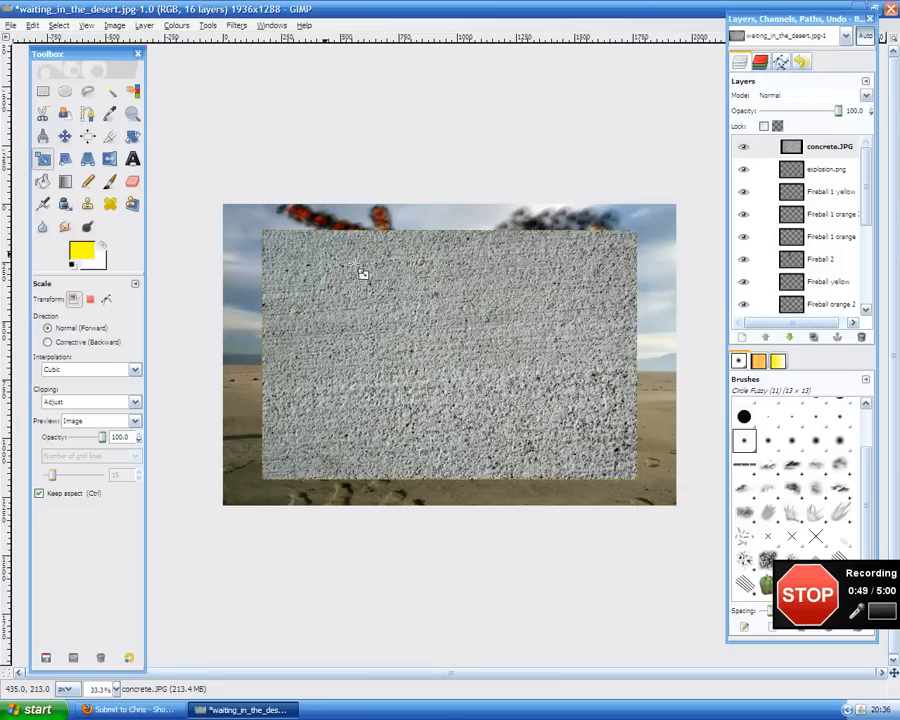
Step: Scale the concrete layer to 1934 × 1286 pixels over the whole image and set it to Overlay mode at 100 opacity
left_click(296, 246)
left_click_drag(268, 238, 209, 195)
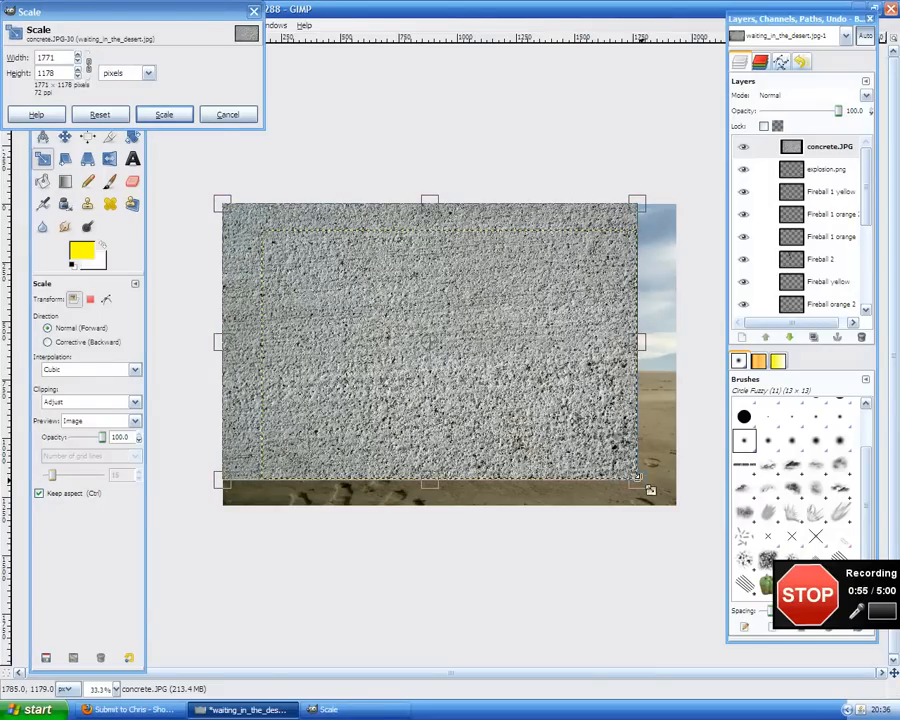
left_click_drag(646, 487, 689, 515)
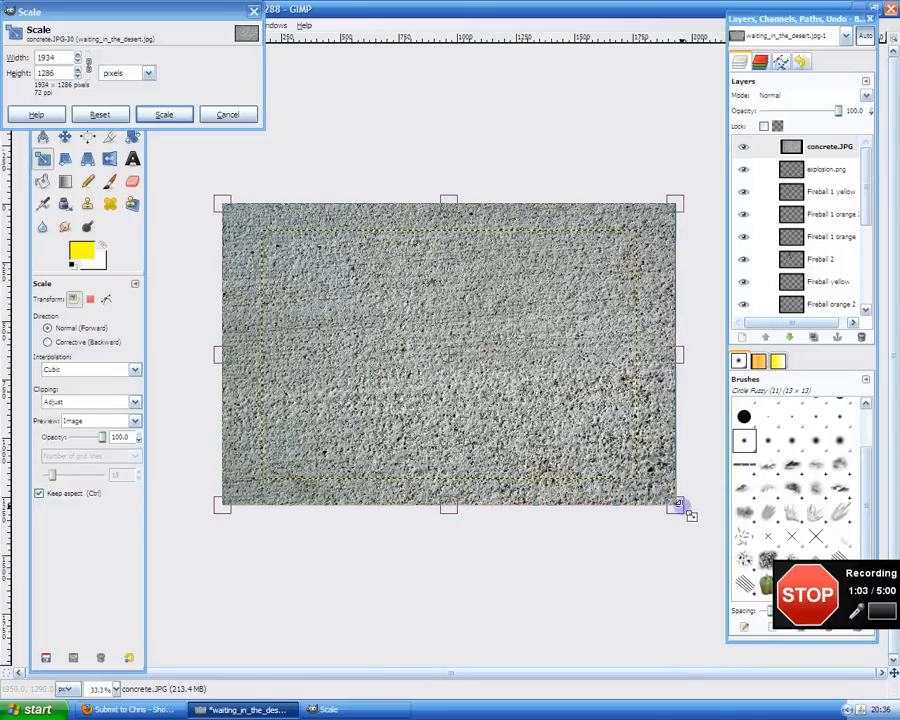
left_click_drag(690, 515, 681, 503)
left_click(180, 120)
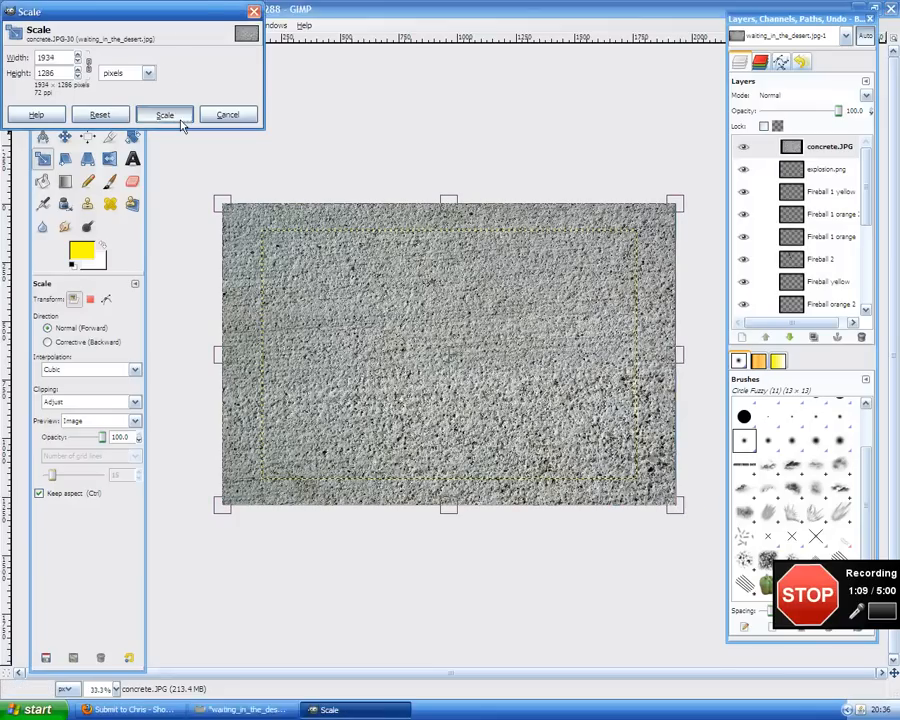
left_click(165, 116)
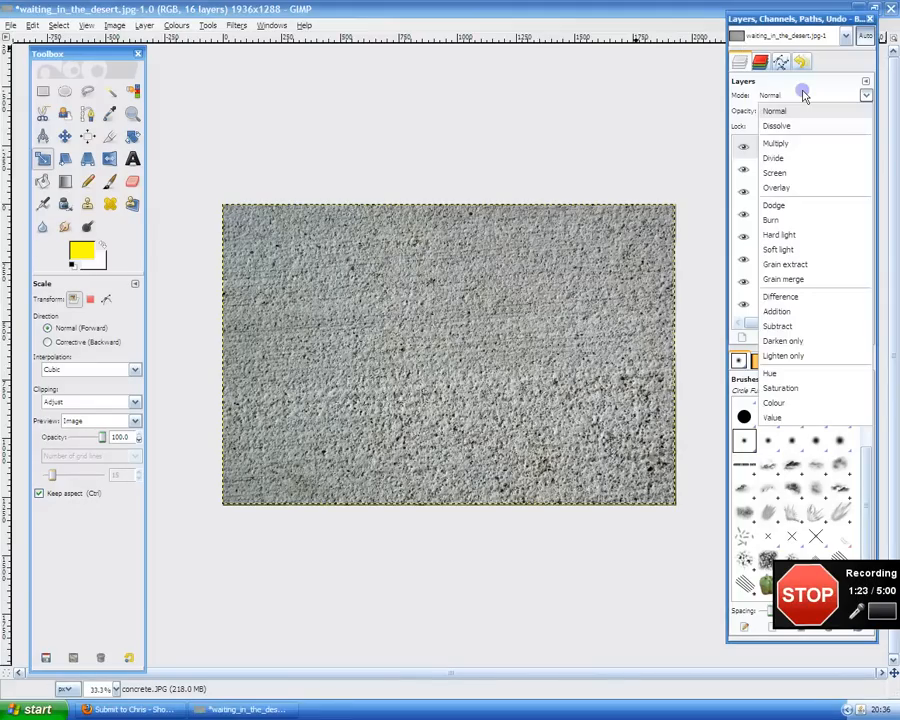
left_click(790, 188)
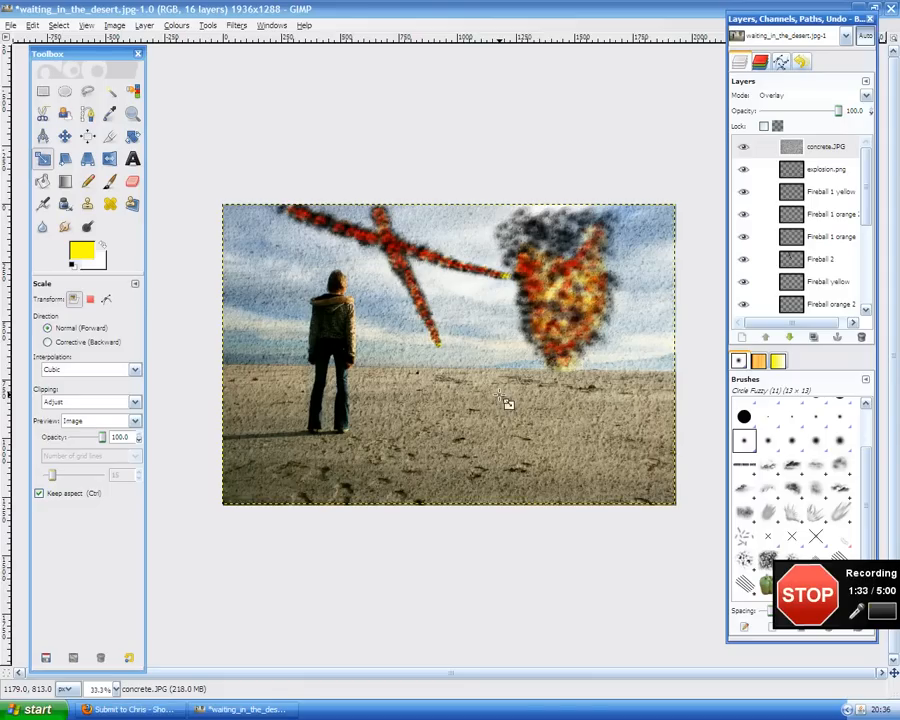
mouse_move(843, 111)
left_mouse_down()
mouse_move(824, 113)
mouse_move(845, 112)
left_mouse_up()
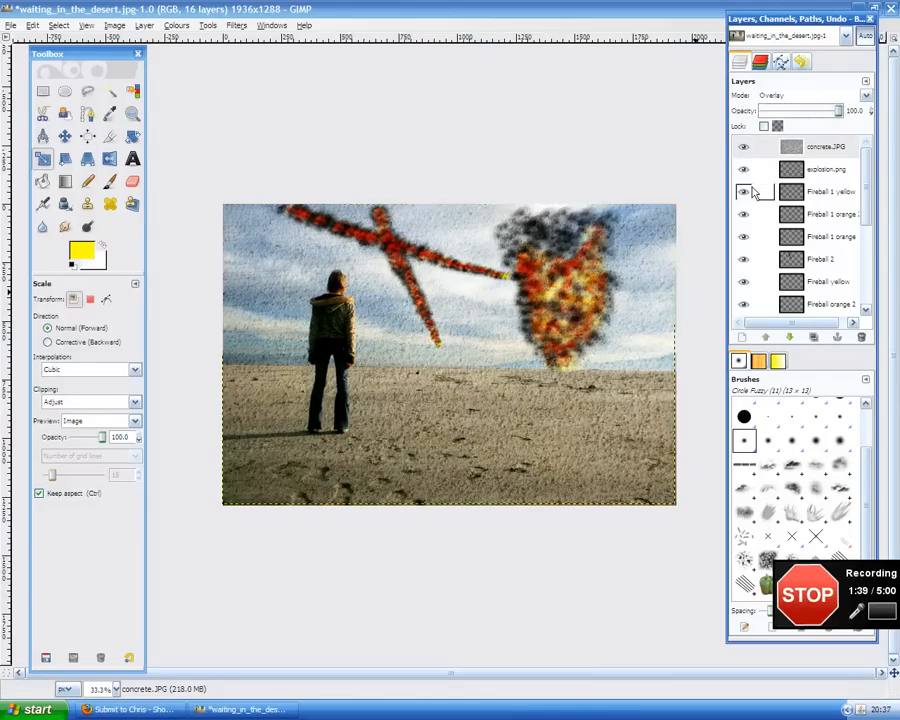
Step: Create a new transparent layer named Colour above the concrete texture and activate the Blend tool
left_click(741, 338)
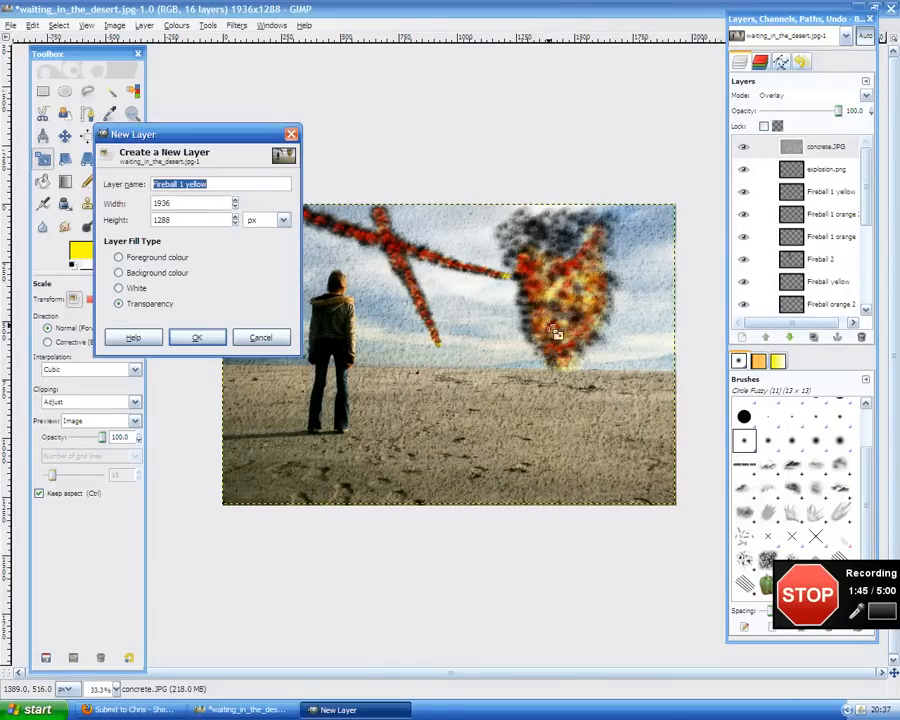
type("Colour")
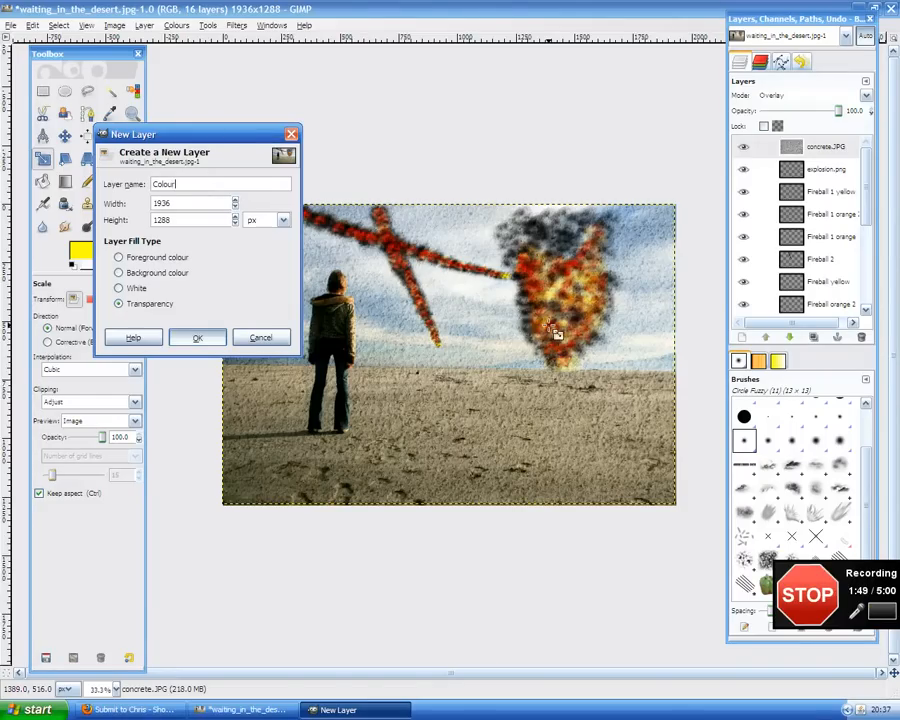
key("Return")
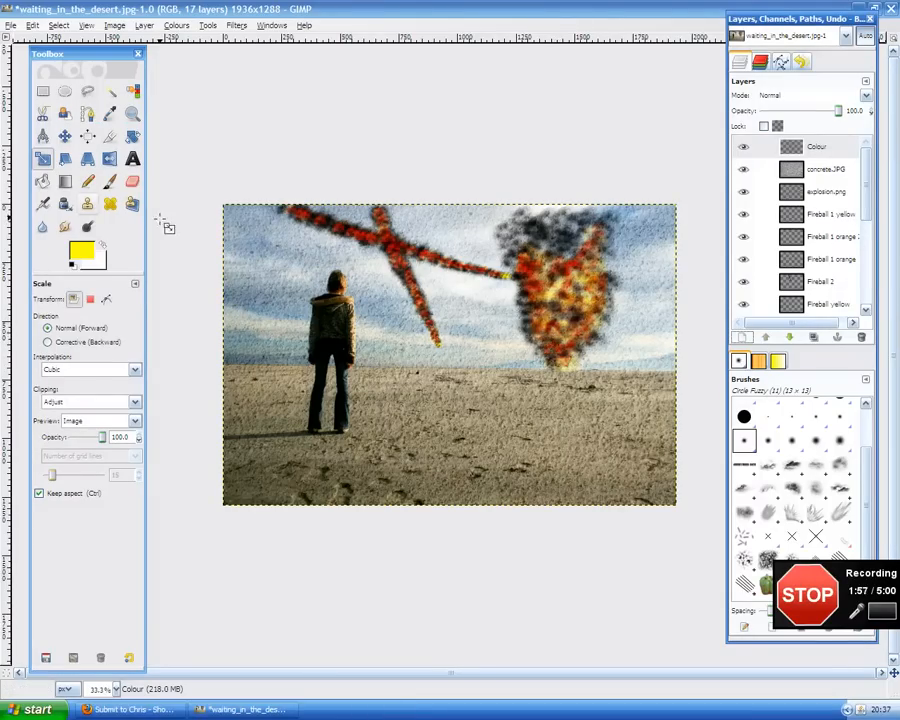
left_click(63, 183)
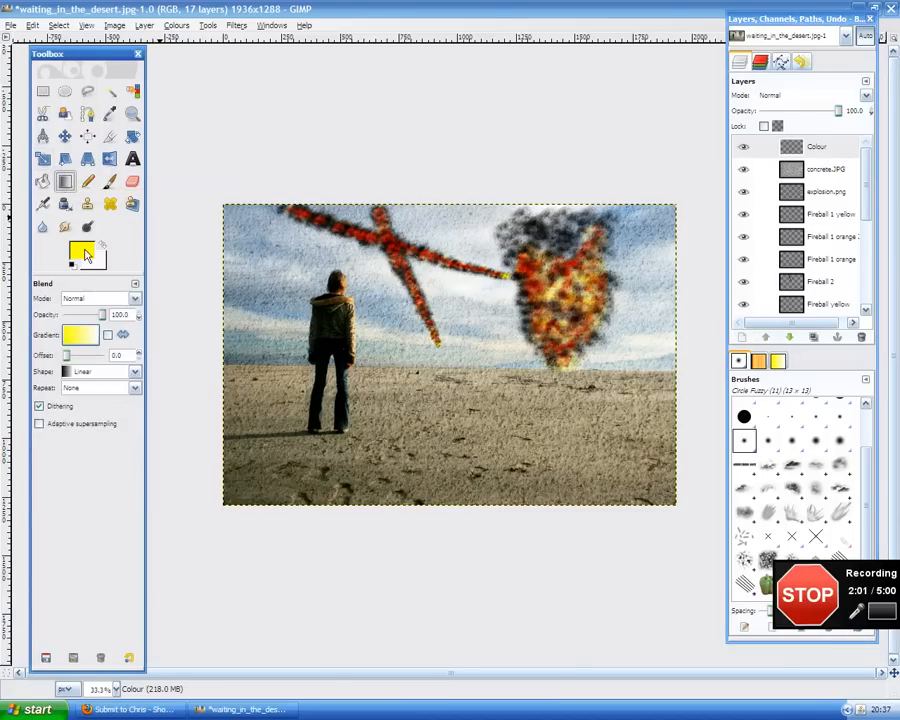
Step: Look through the available gradient presets for the Blend tool, keeping FG to BG (RGB)
left_click(82, 338)
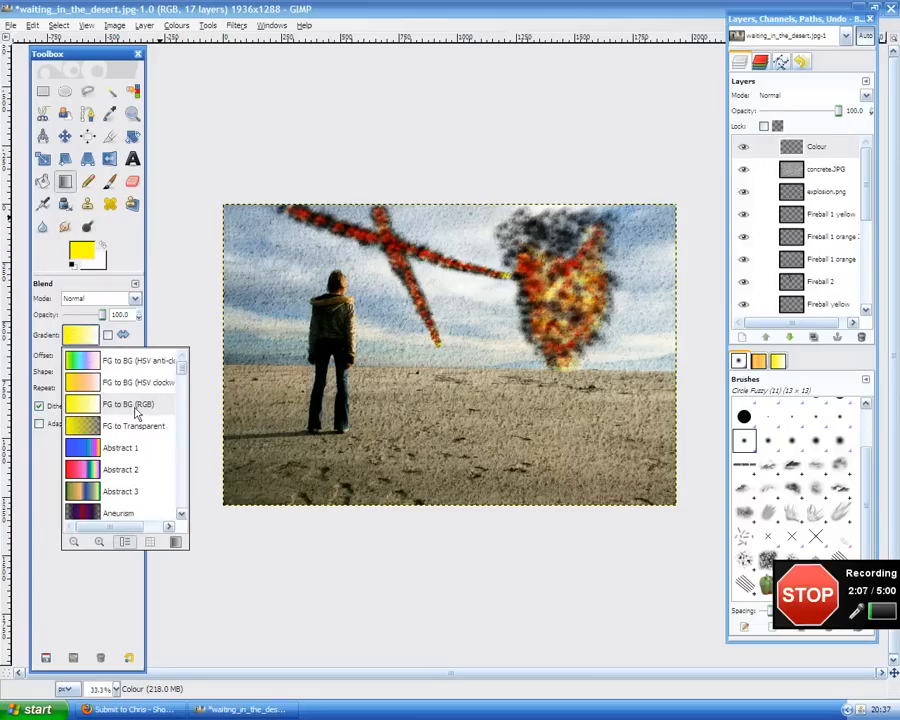
scroll(133, 393, "down", 7)
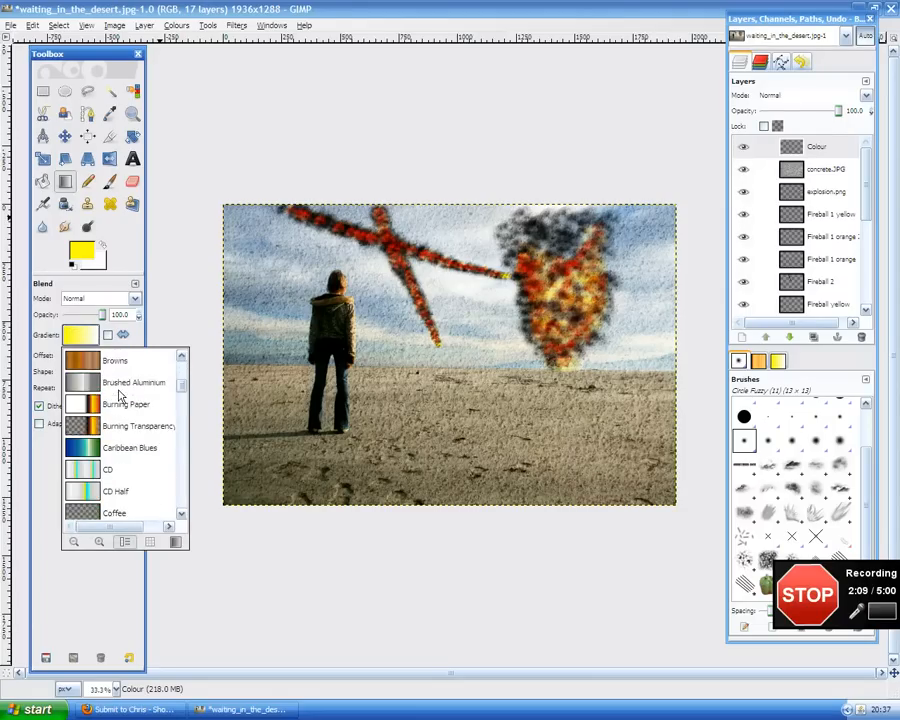
scroll(116, 450, "down", 1)
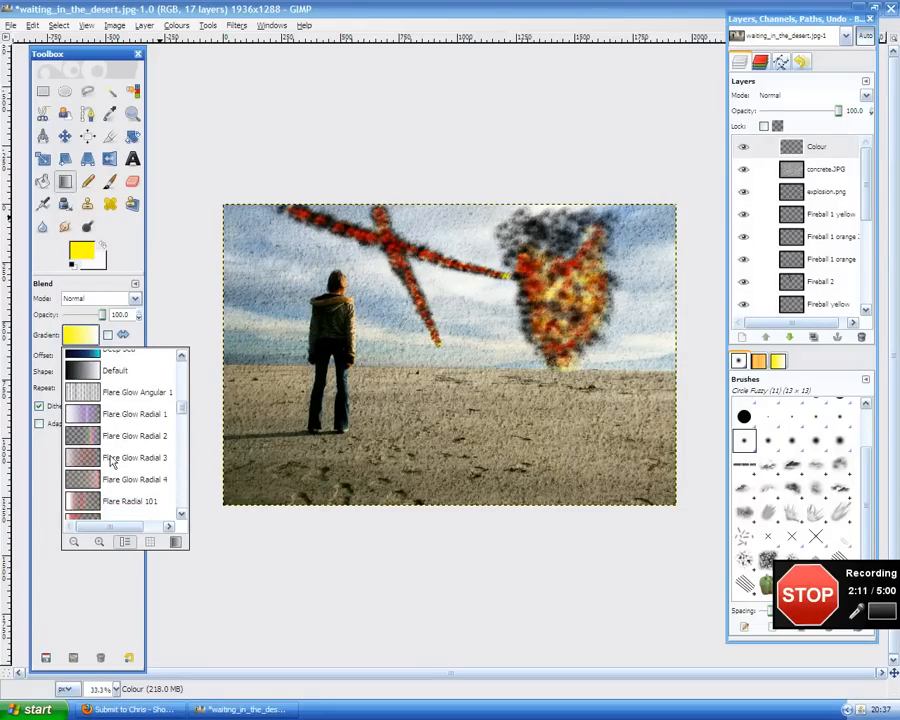
scroll(124, 469, "down", 3)
scroll(122, 468, "down", 2)
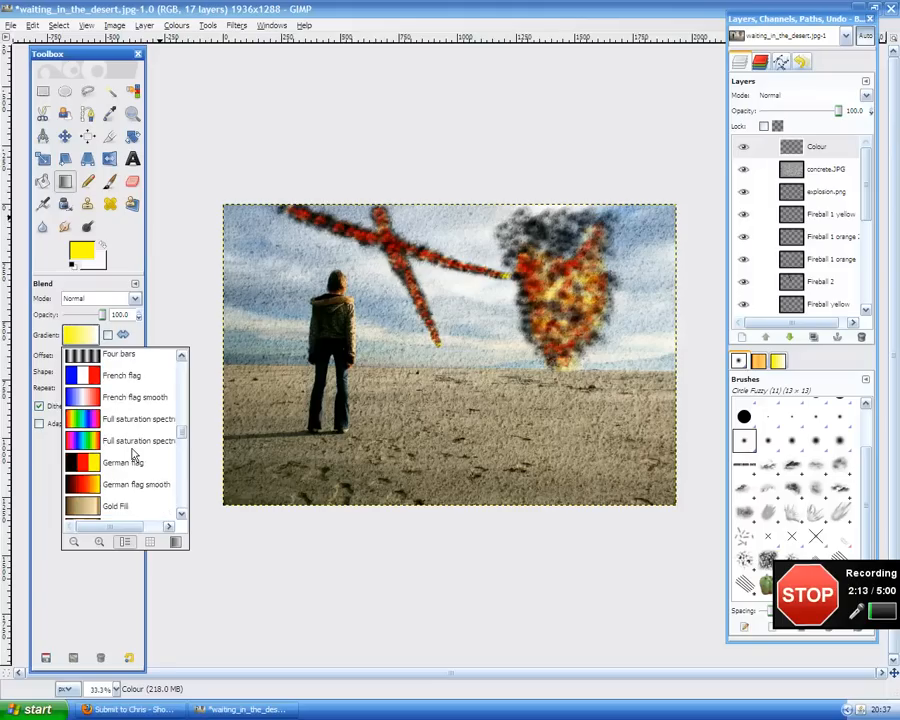
scroll(110, 400, "up", 12)
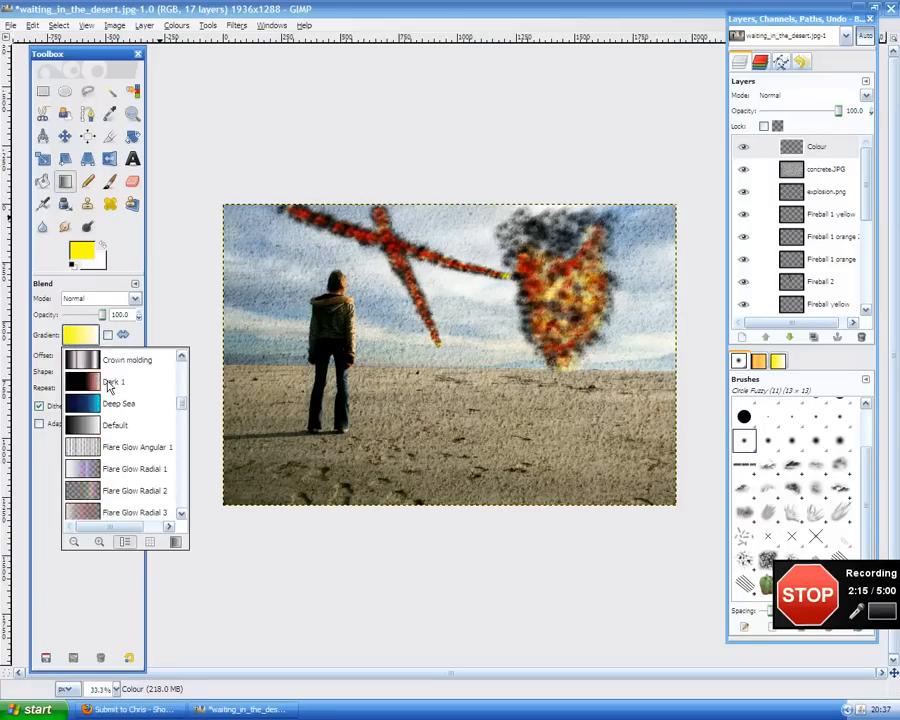
scroll(107, 414, "up", 2)
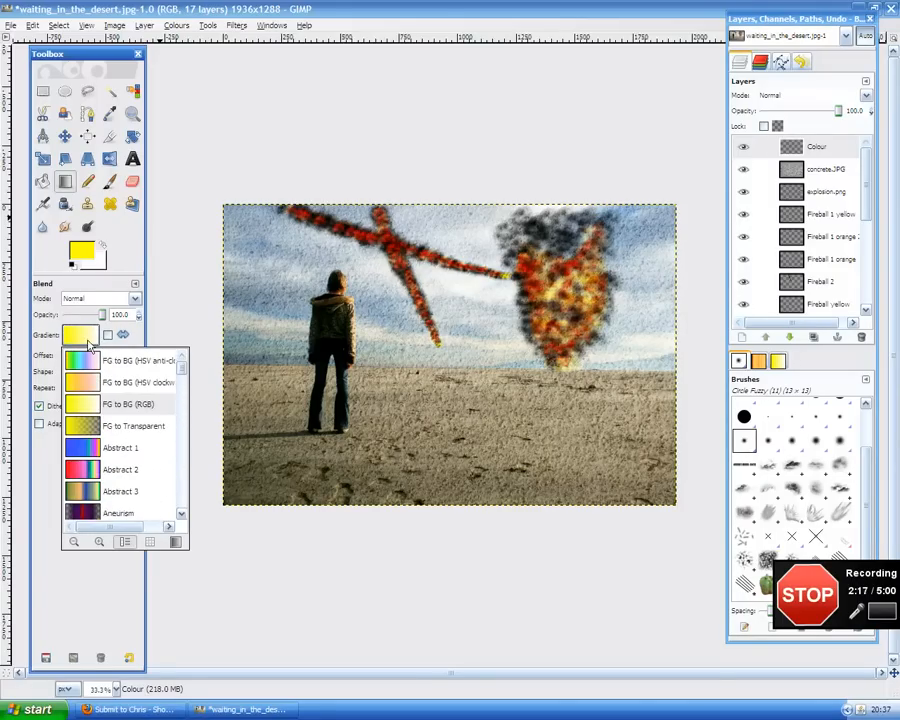
left_click(38, 328)
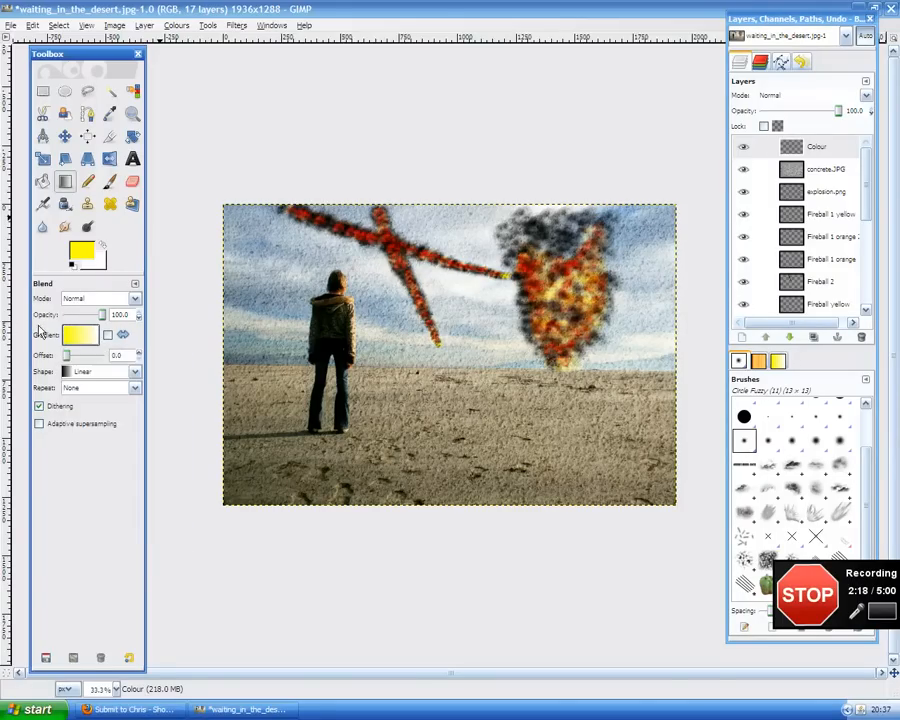
Step: Set the background colour to black, fill the Colour layer with a top-to-bottom yellow-to-black linear gradient, and switch the layer to Overlay mode
left_click(100, 264)
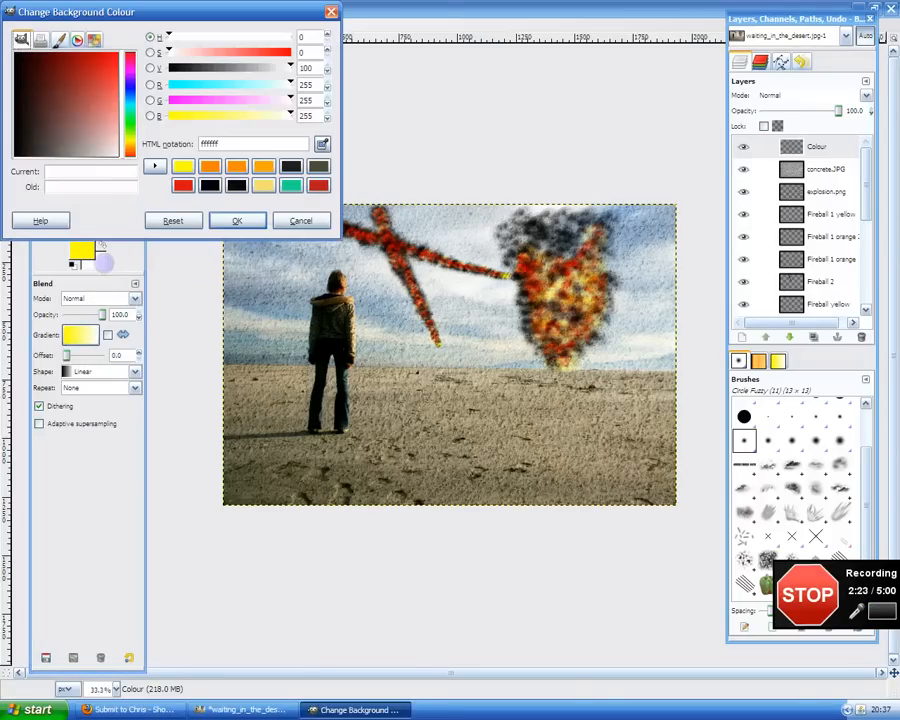
left_click(211, 186)
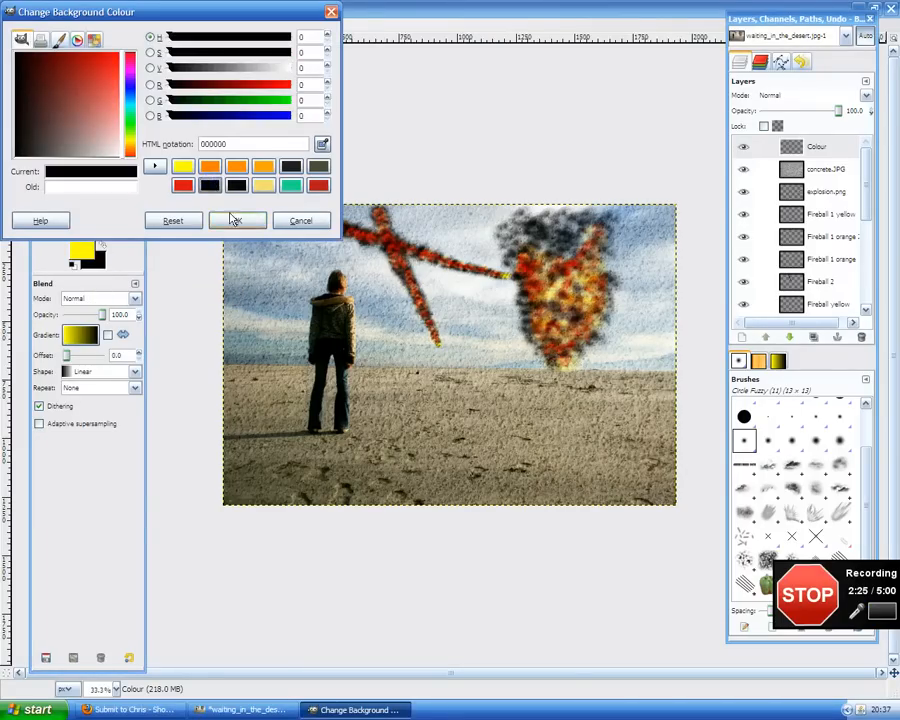
left_click(236, 219)
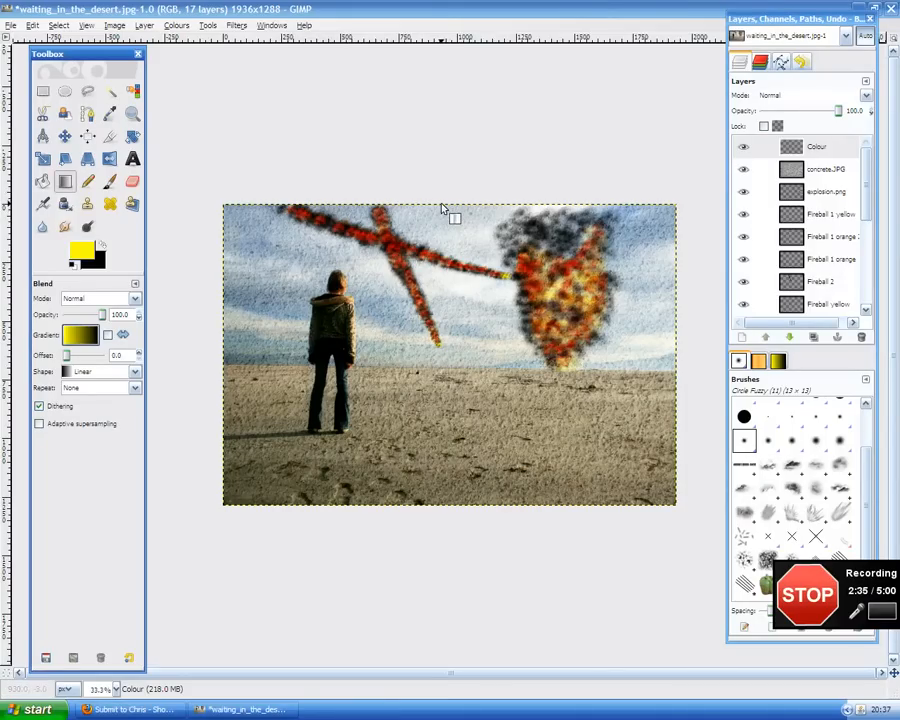
left_click_drag(441, 207, 441, 503)
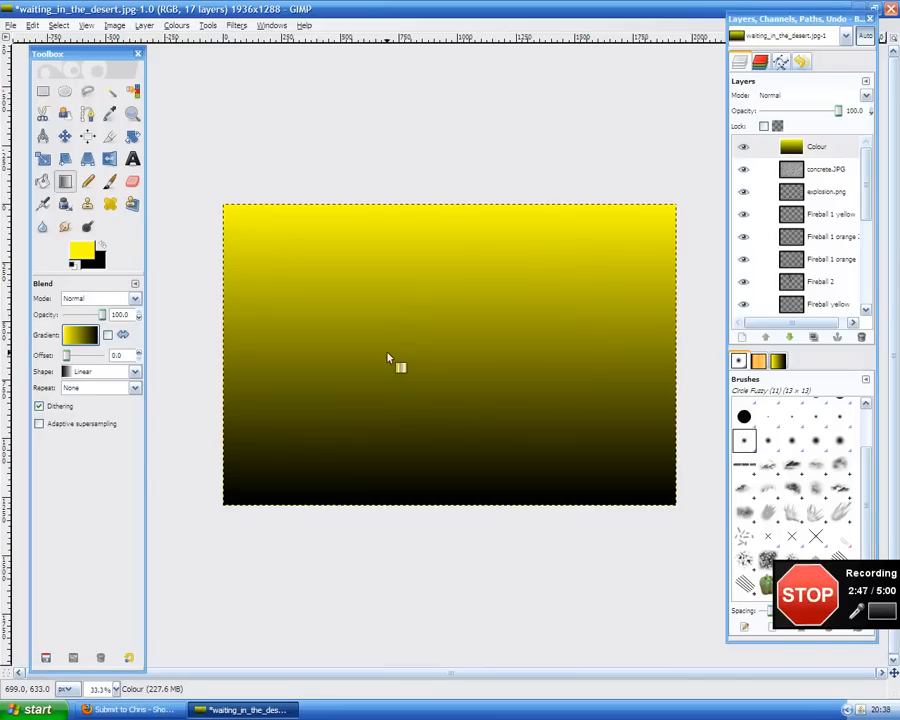
left_click(815, 98)
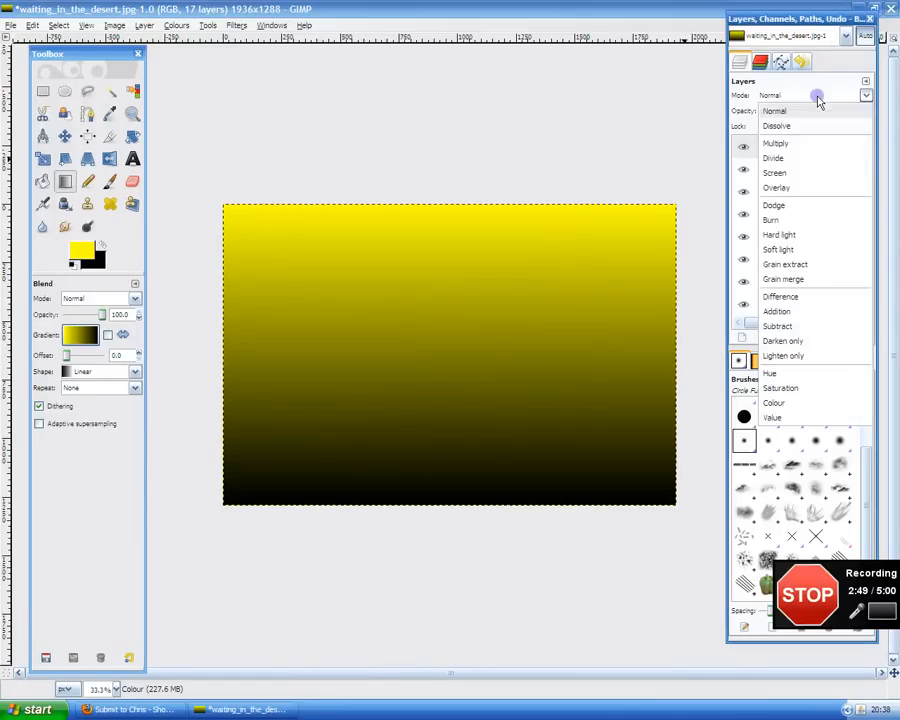
left_click(793, 188)
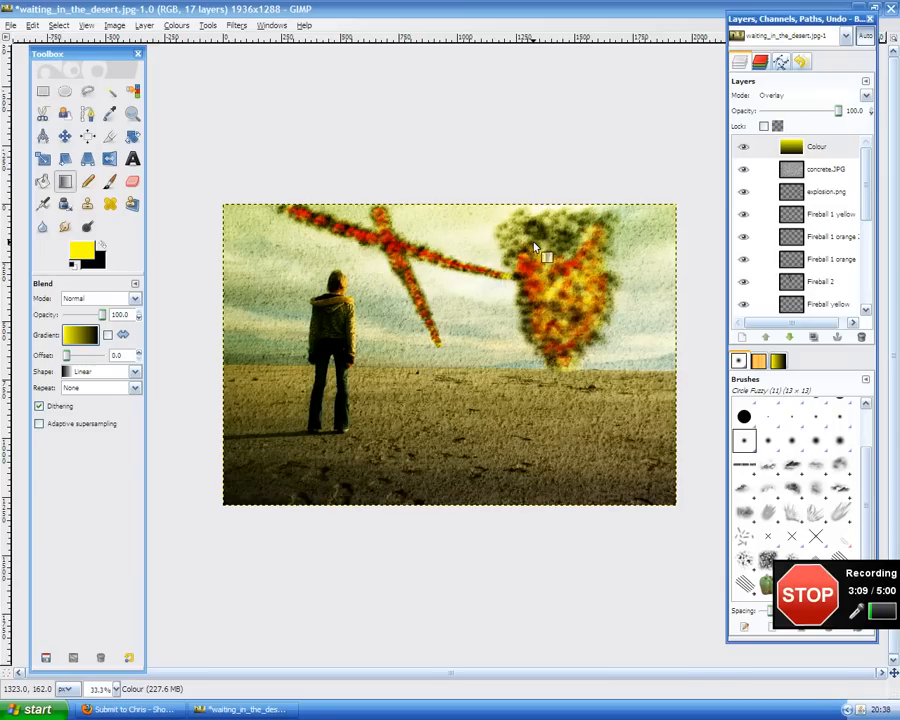
Step: Apply the Lighting Effects filter to the Colour layer with the observer distance at about 1.513
left_click(207, 25)
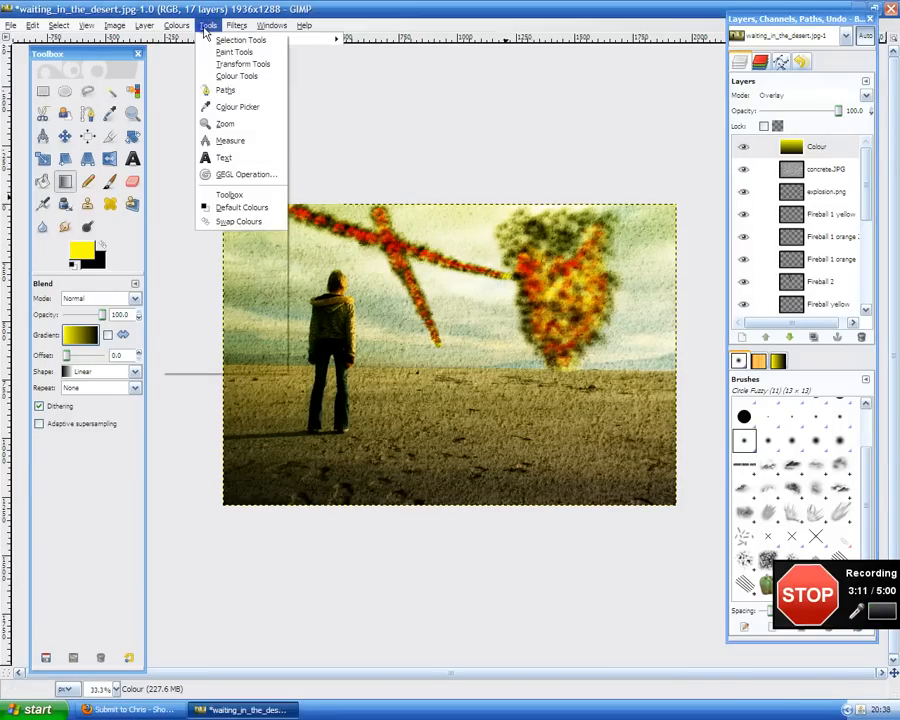
mouse_move(145, 25)
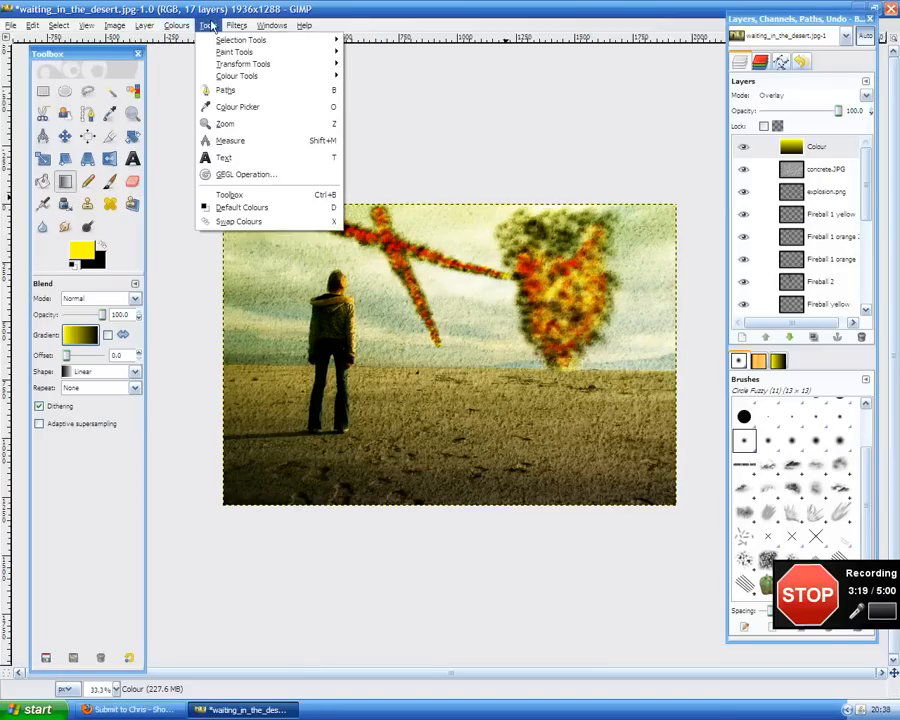
mouse_move(256, 28)
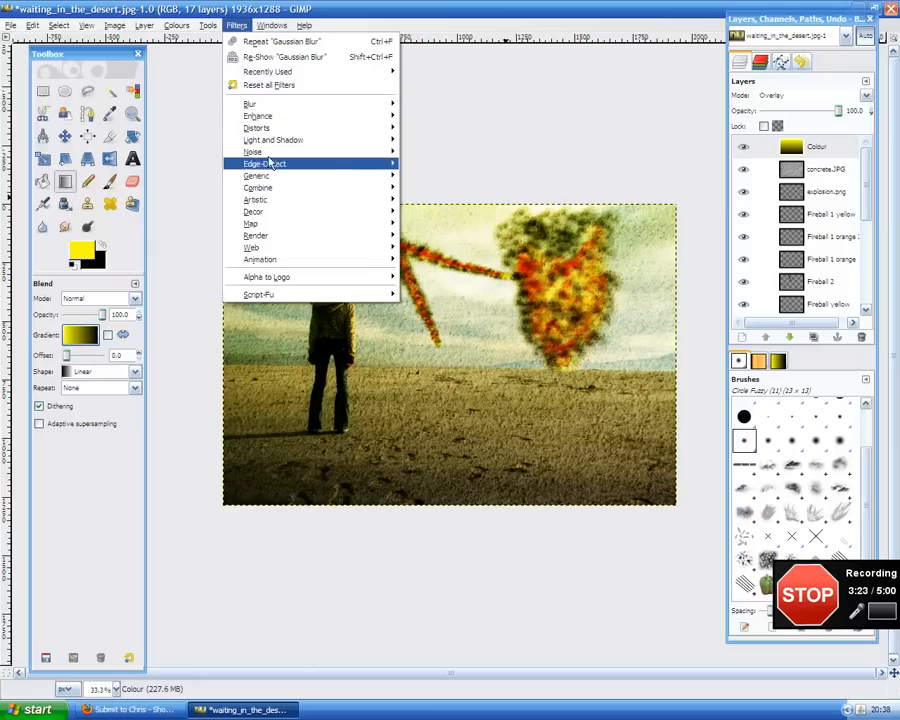
mouse_move(300, 140)
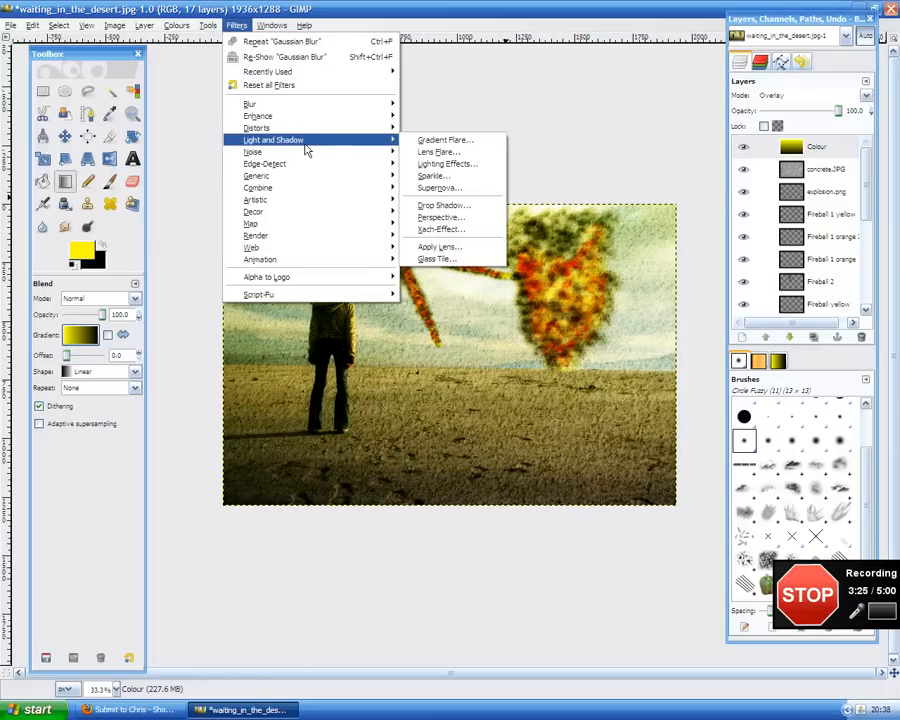
left_click(442, 166)
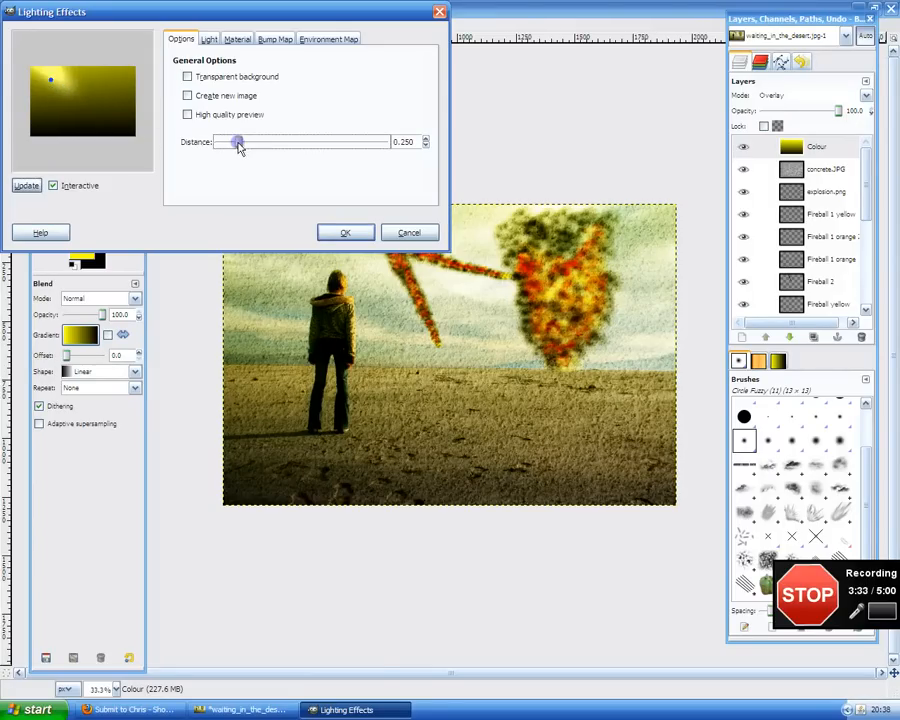
left_click_drag(238, 147, 345, 147)
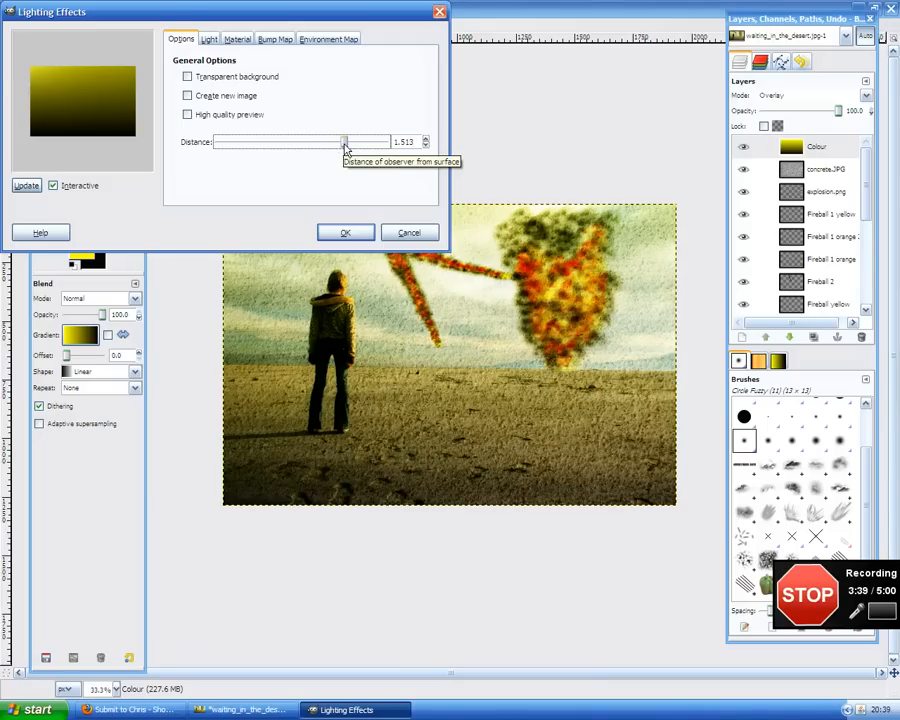
left_click(345, 232)
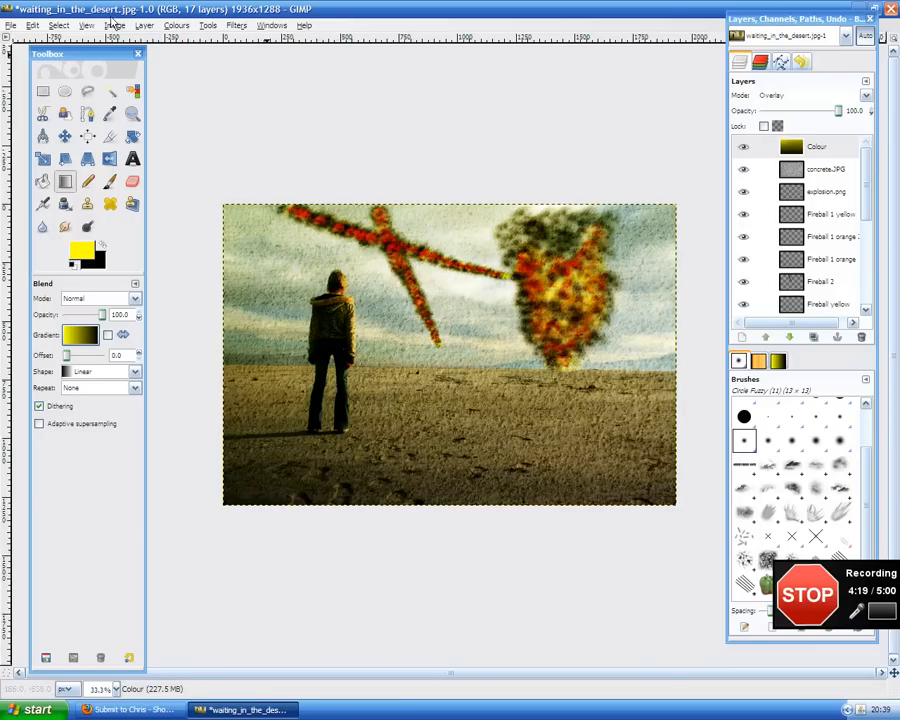
Step: Create a new transparent 1936 × 1288 px layer named Sepia above the Colour layer
left_click(743, 340)
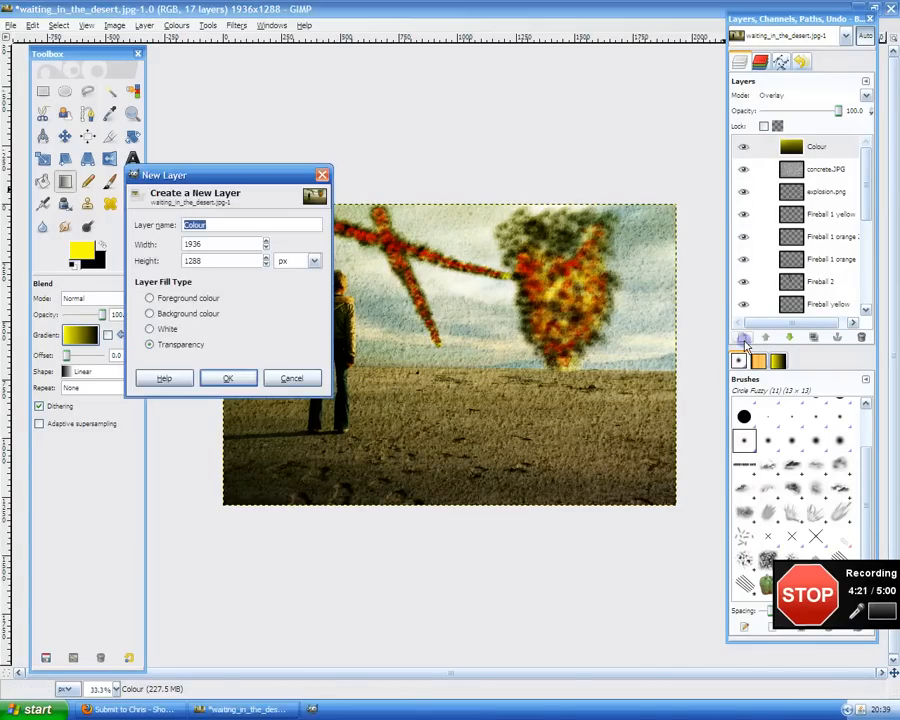
type("Sp")
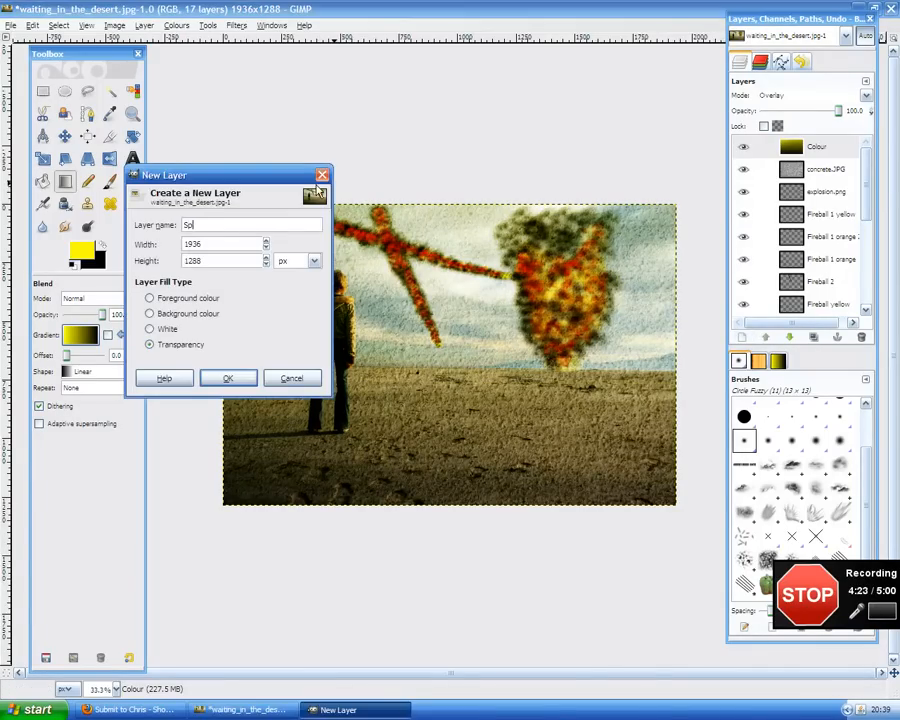
key("BackSpace")
type("epia")
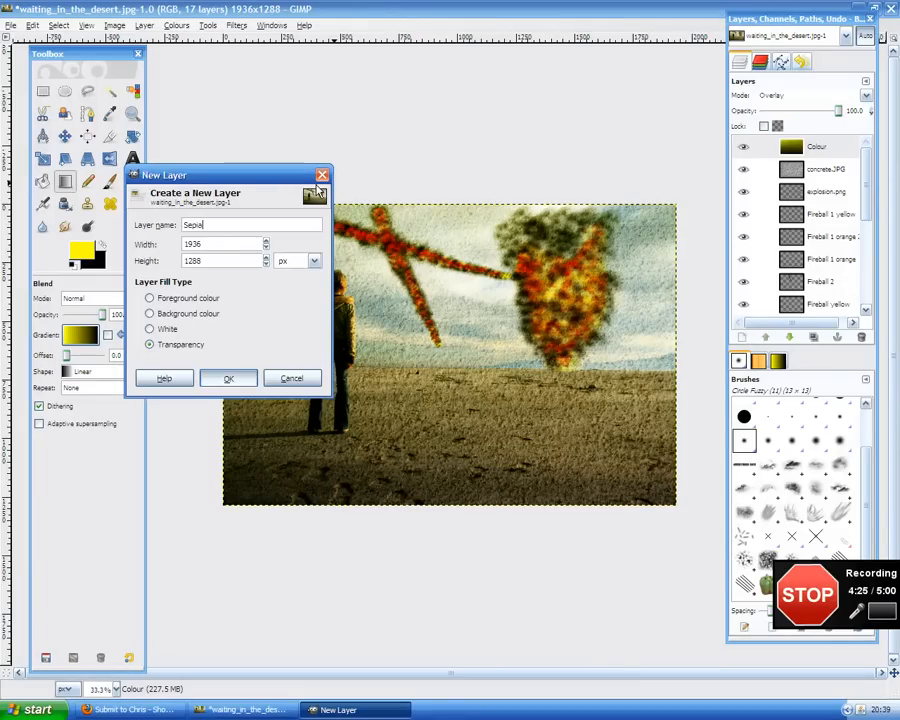
key("Return")
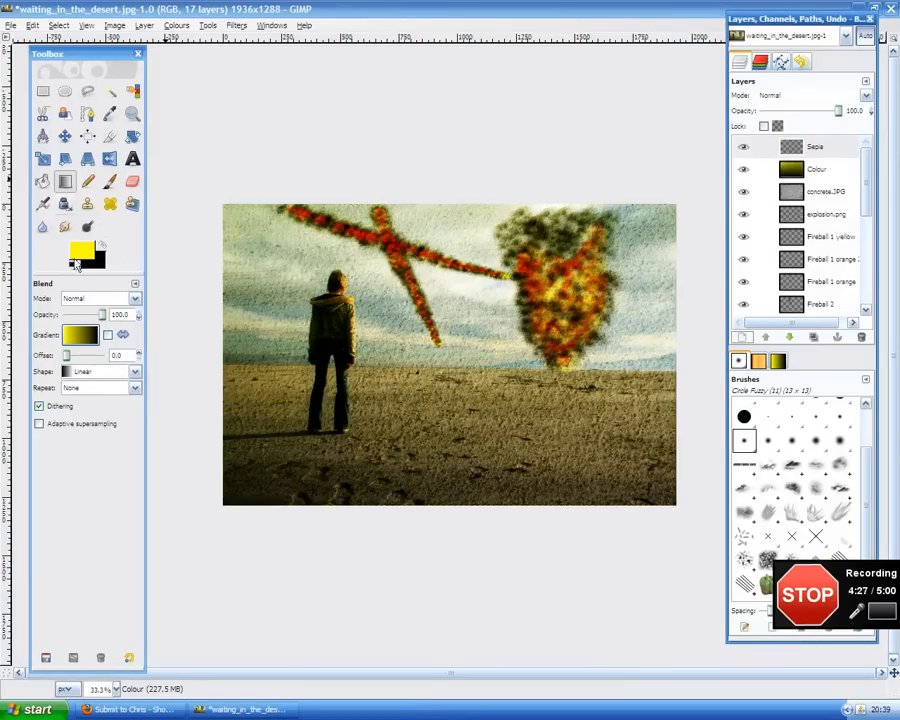
Step: Fill the Sepia layer with orange ffa500 as the foreground colour, using Bucket Fill
left_click(43, 182)
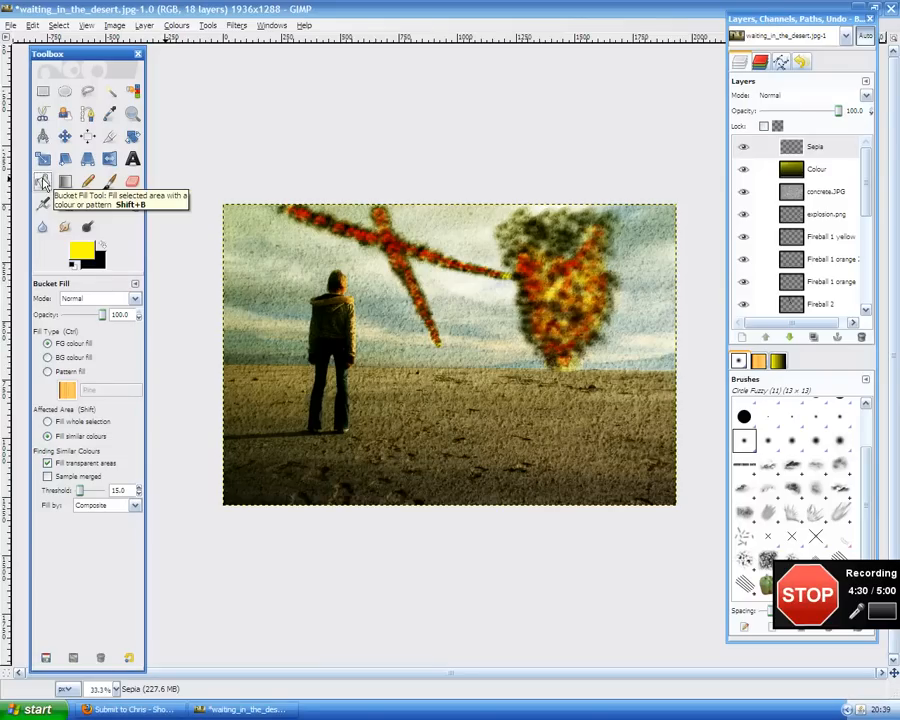
left_click(86, 252)
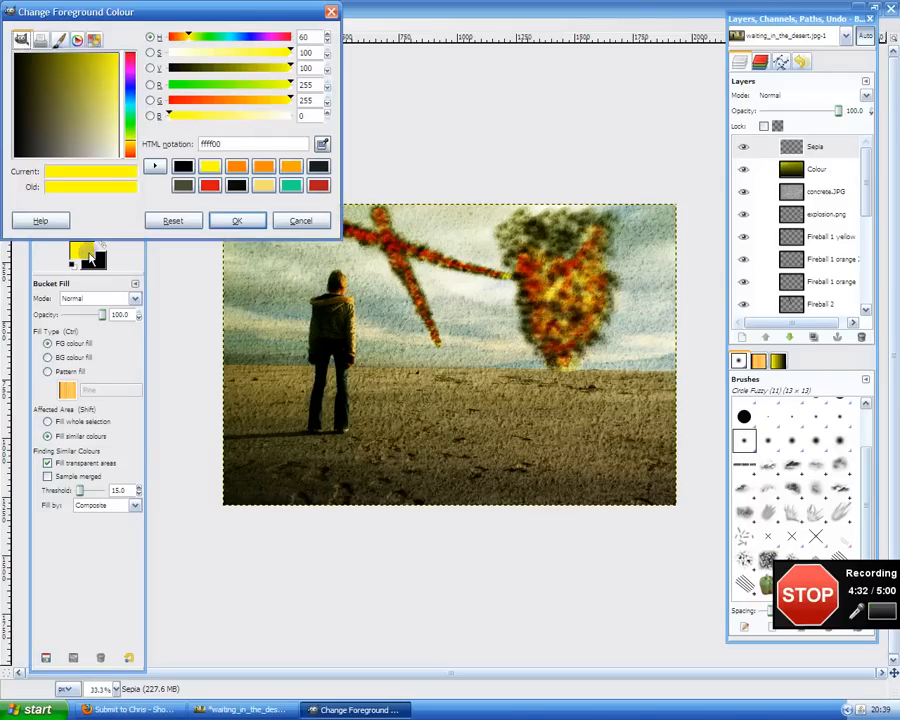
left_click(261, 168)
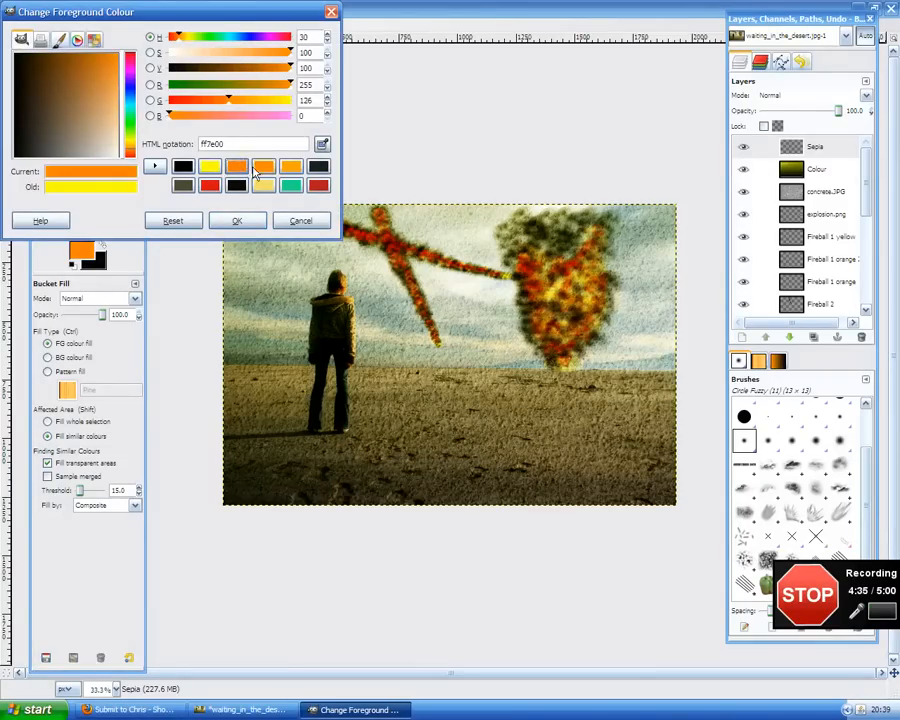
left_click(285, 167)
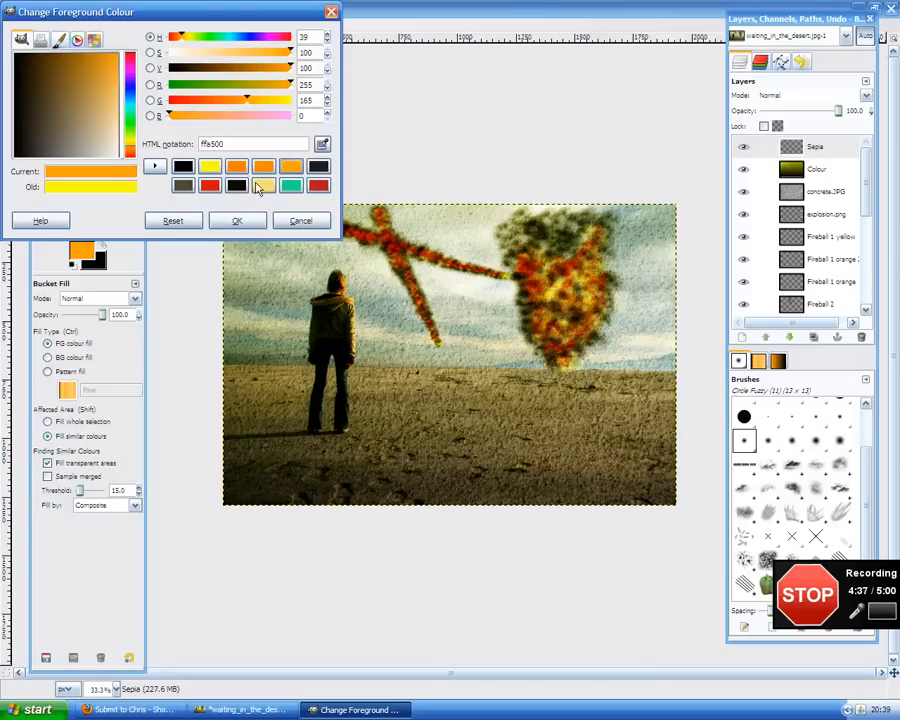
left_click(245, 218)
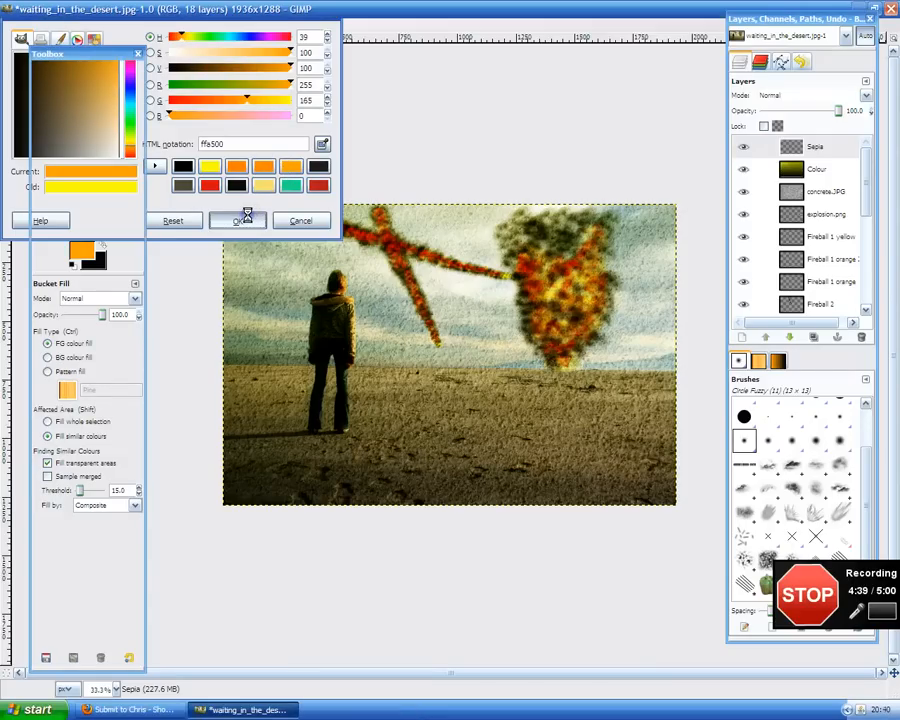
left_click(261, 247)
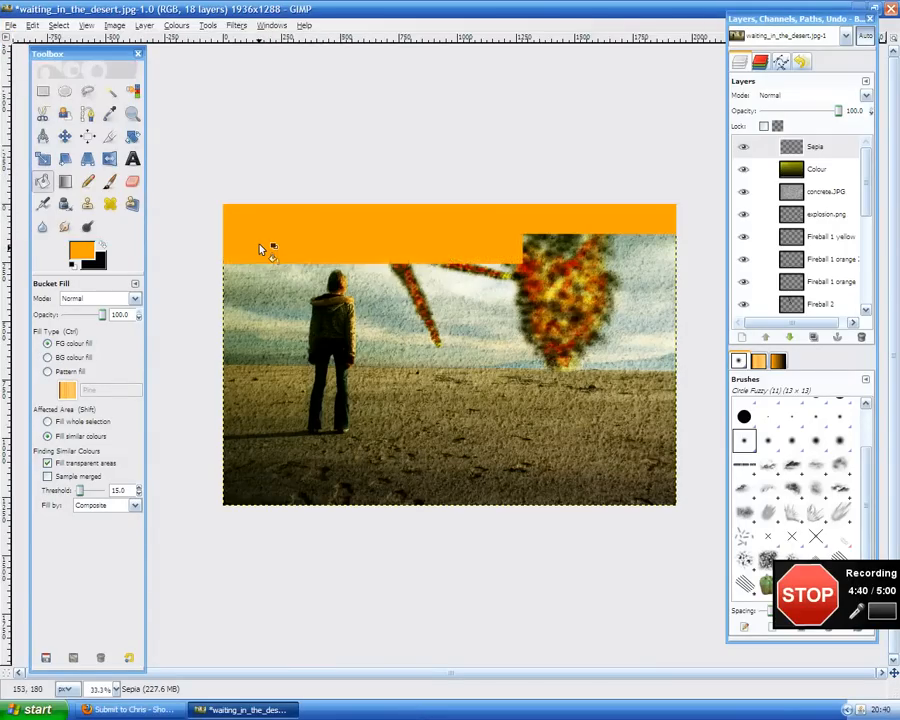
Step: Set the Sepia layer to Overlay mode and lower its opacity to about 80.4
left_click(845, 96)
left_click(806, 189)
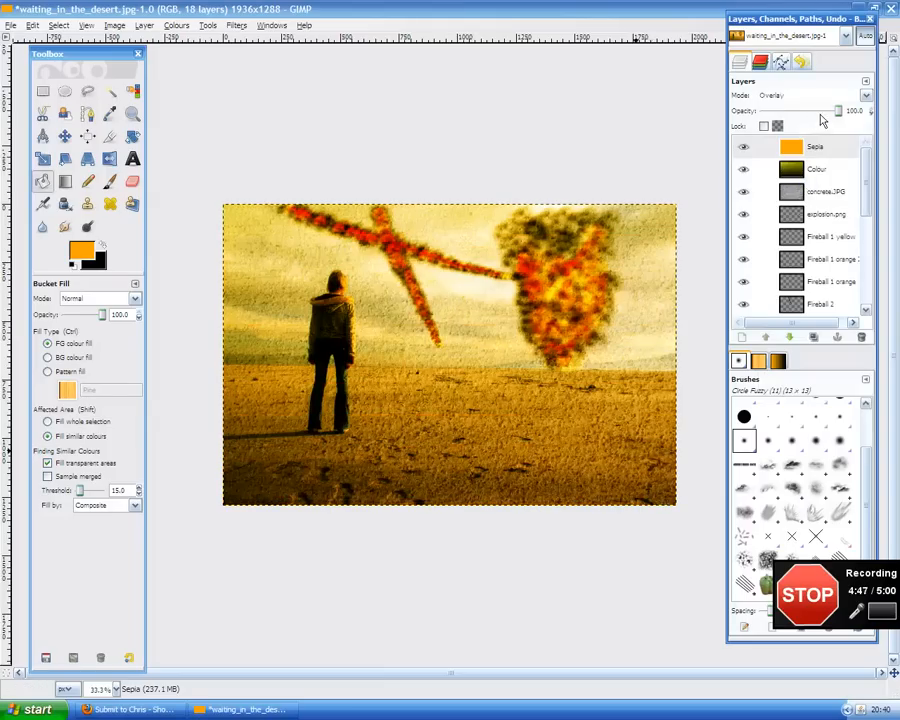
left_click_drag(838, 111, 824, 113)
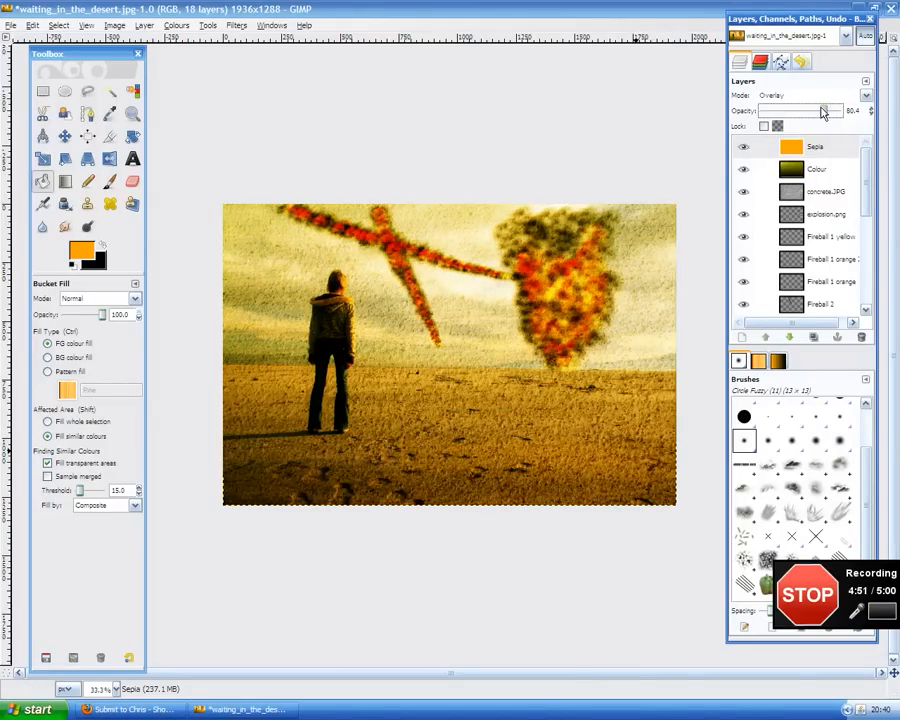